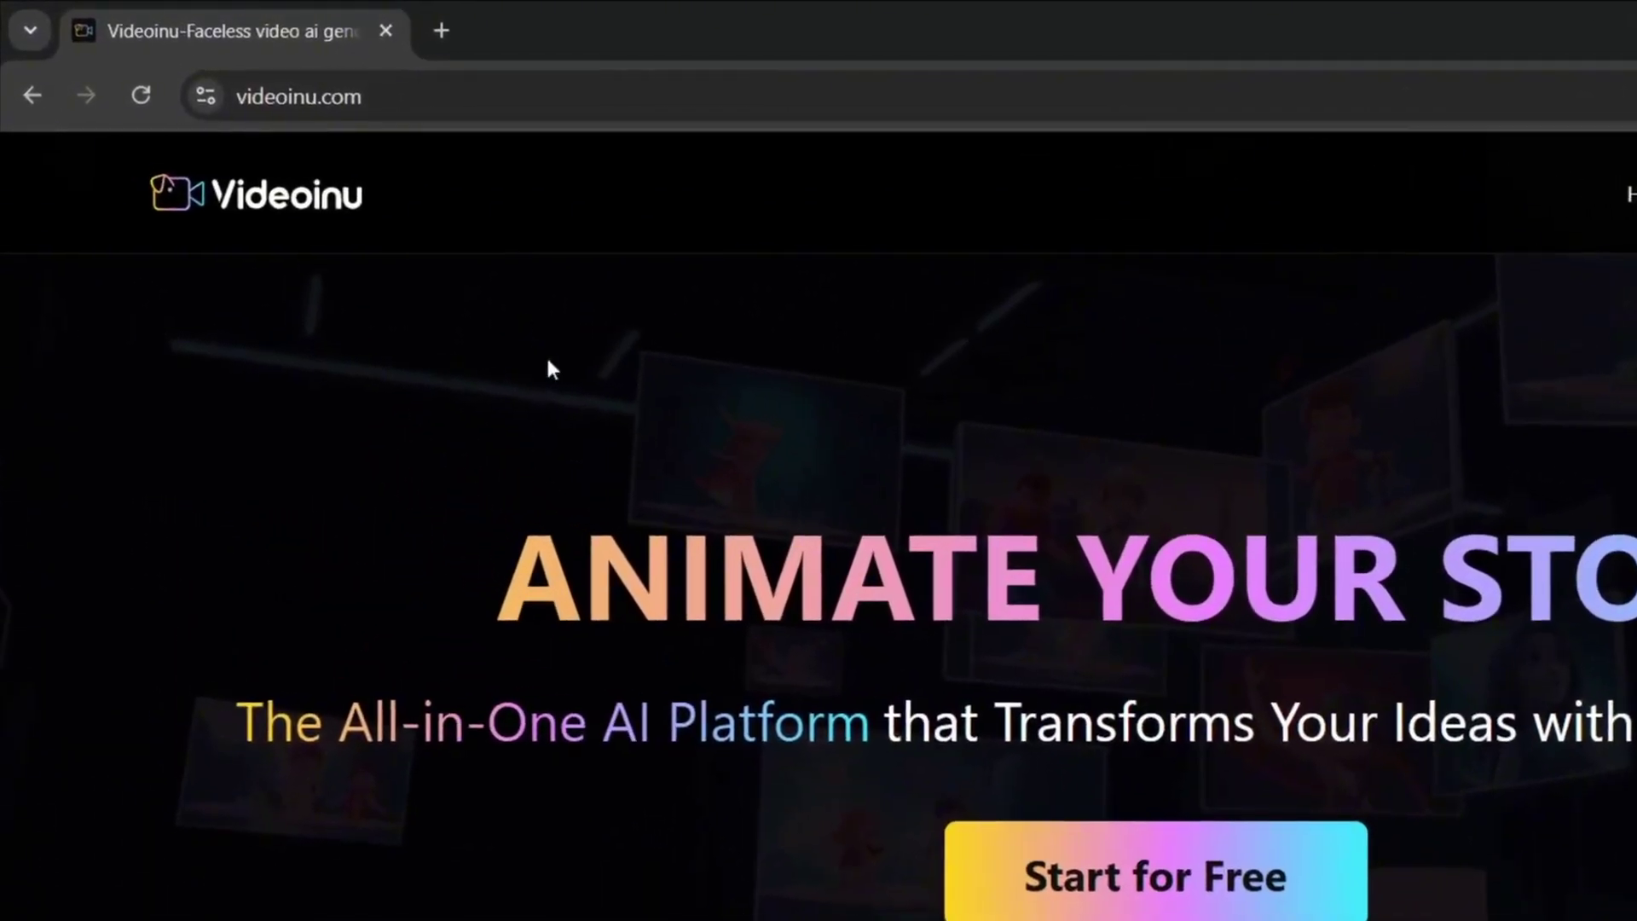
# Step: Go from the Videoinu landing page to the app home with Start for Free
pyautogui.click(388, 104)
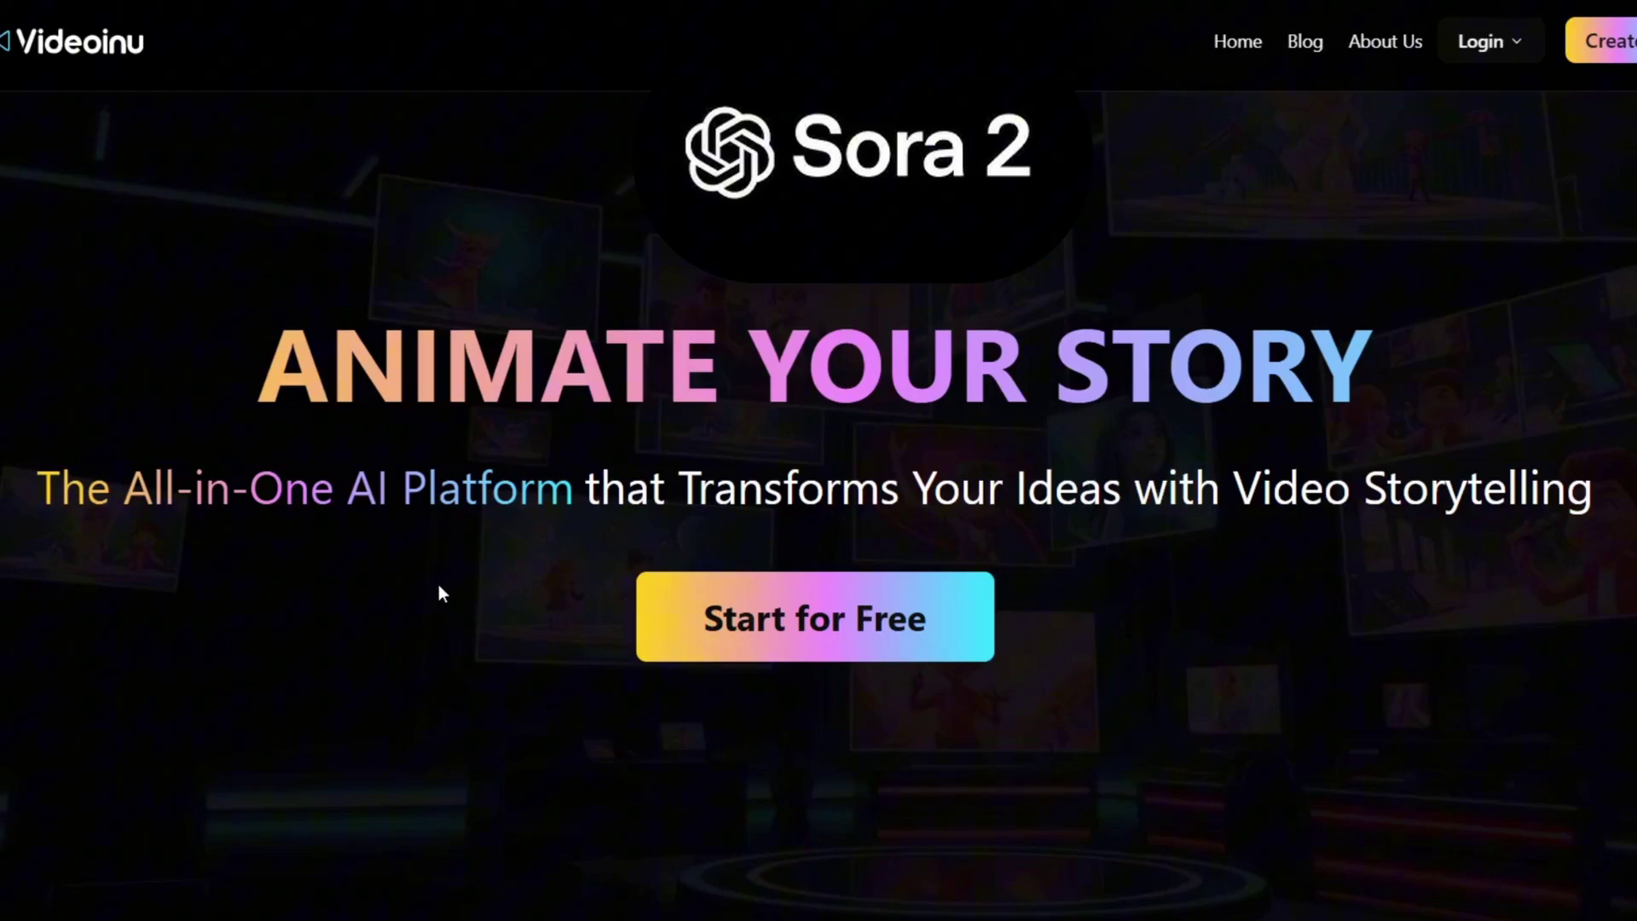
pyautogui.click(808, 645)
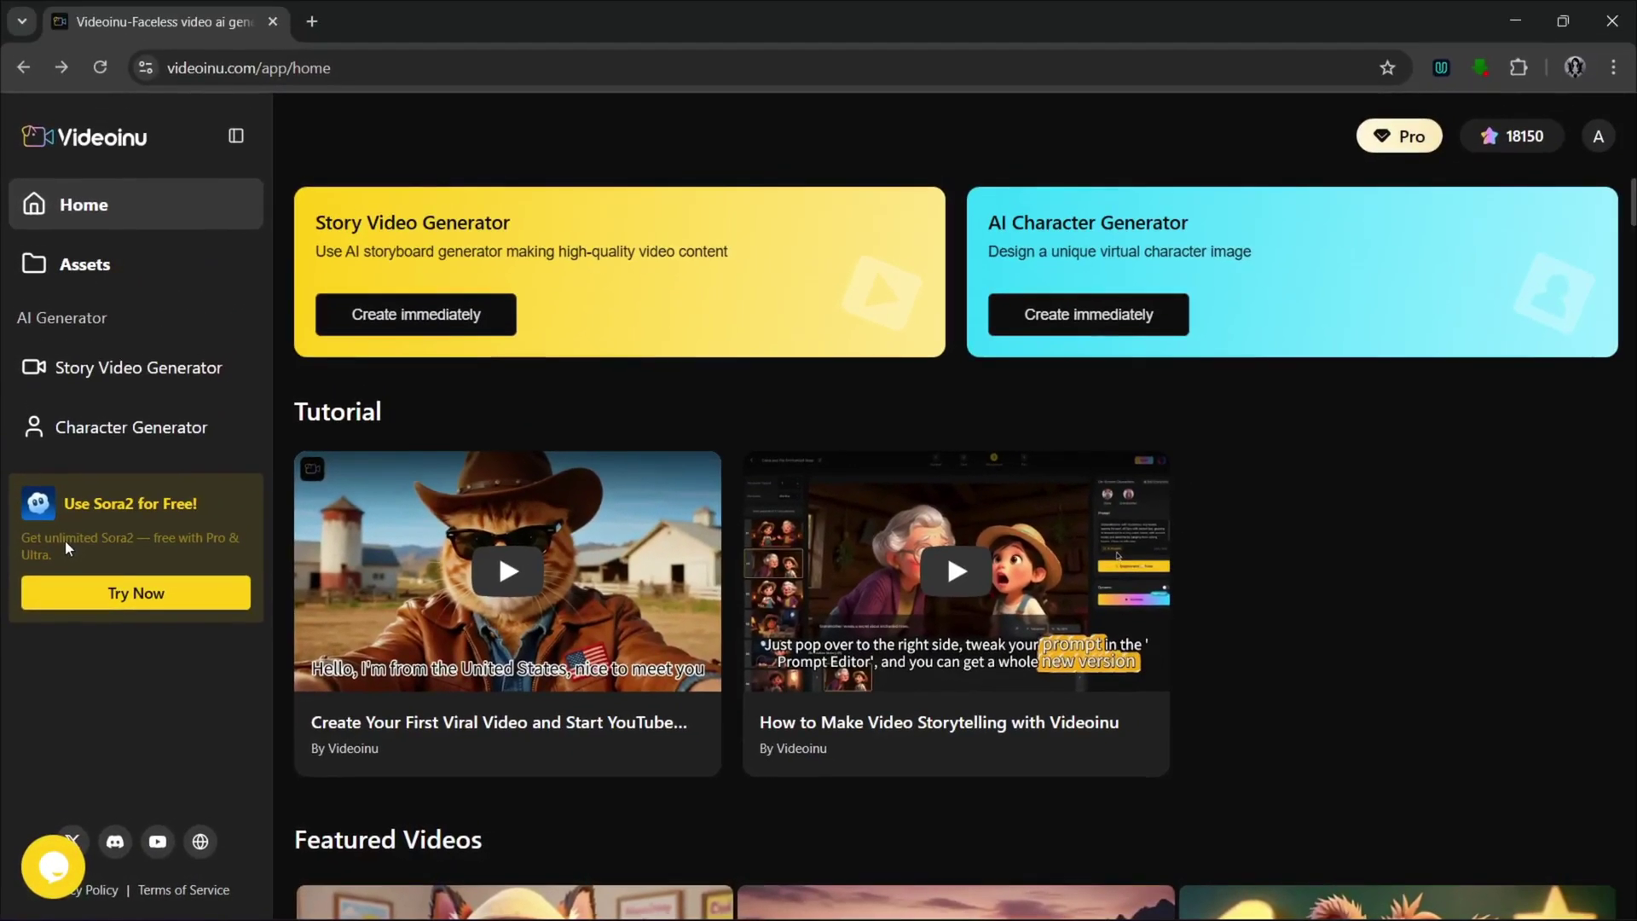
# Step: Open the Sora2 generator and reuse the woman-playing-with-her-hair prompt in Portrait 9:16
pyautogui.click(143, 595)
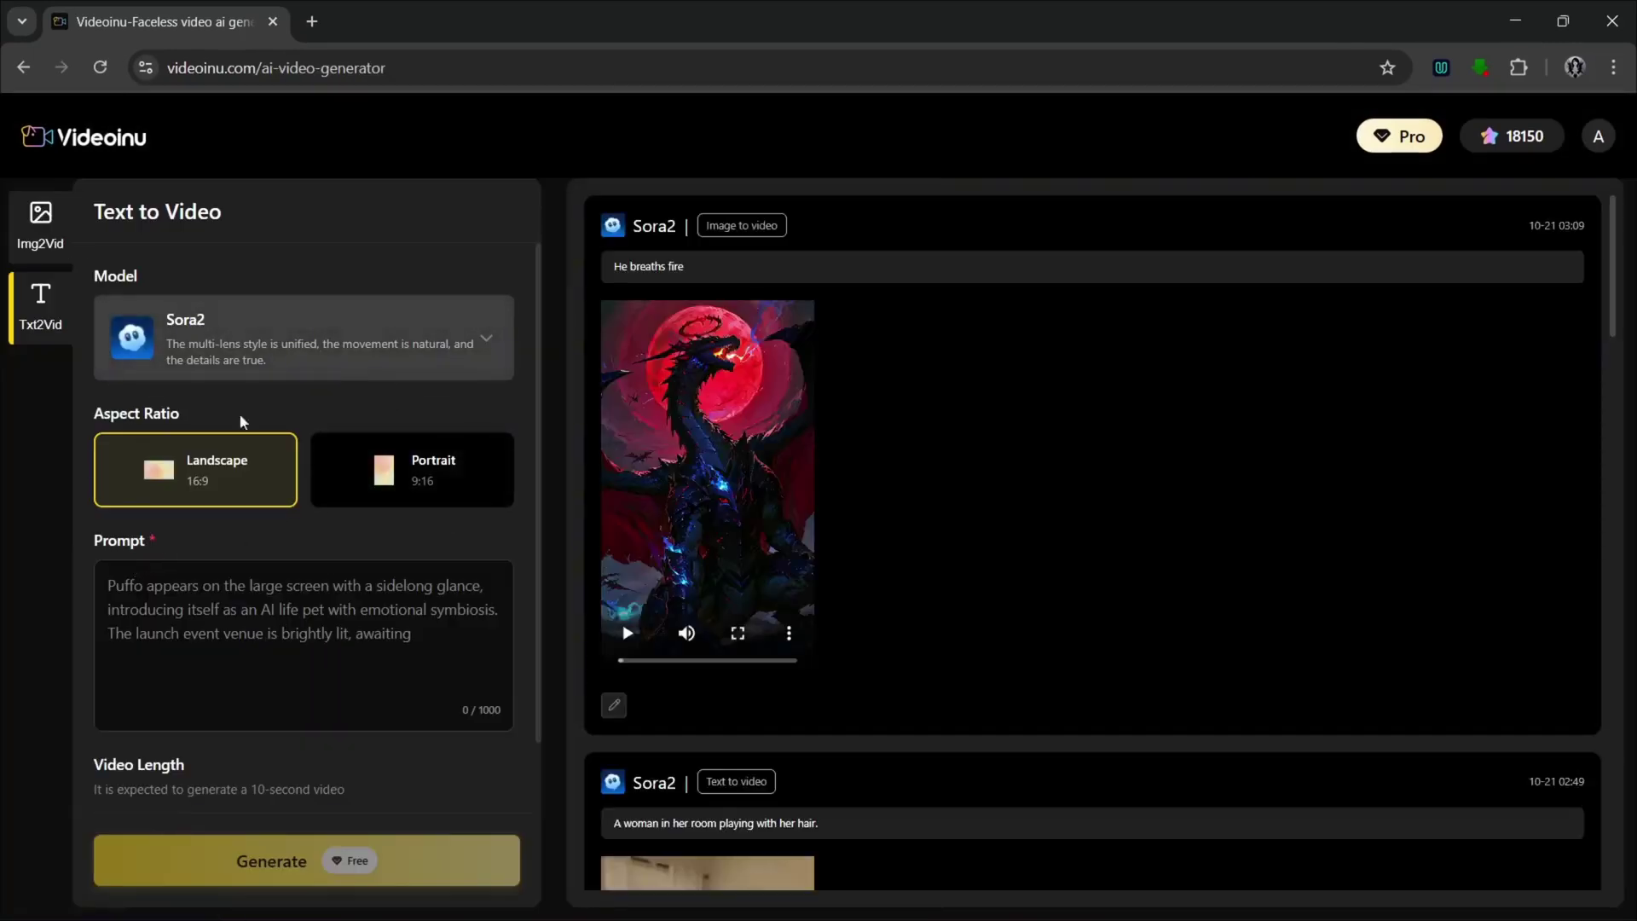
pyautogui.scroll(-3, 868, 485)
pyautogui.scroll(2, 615, 427)
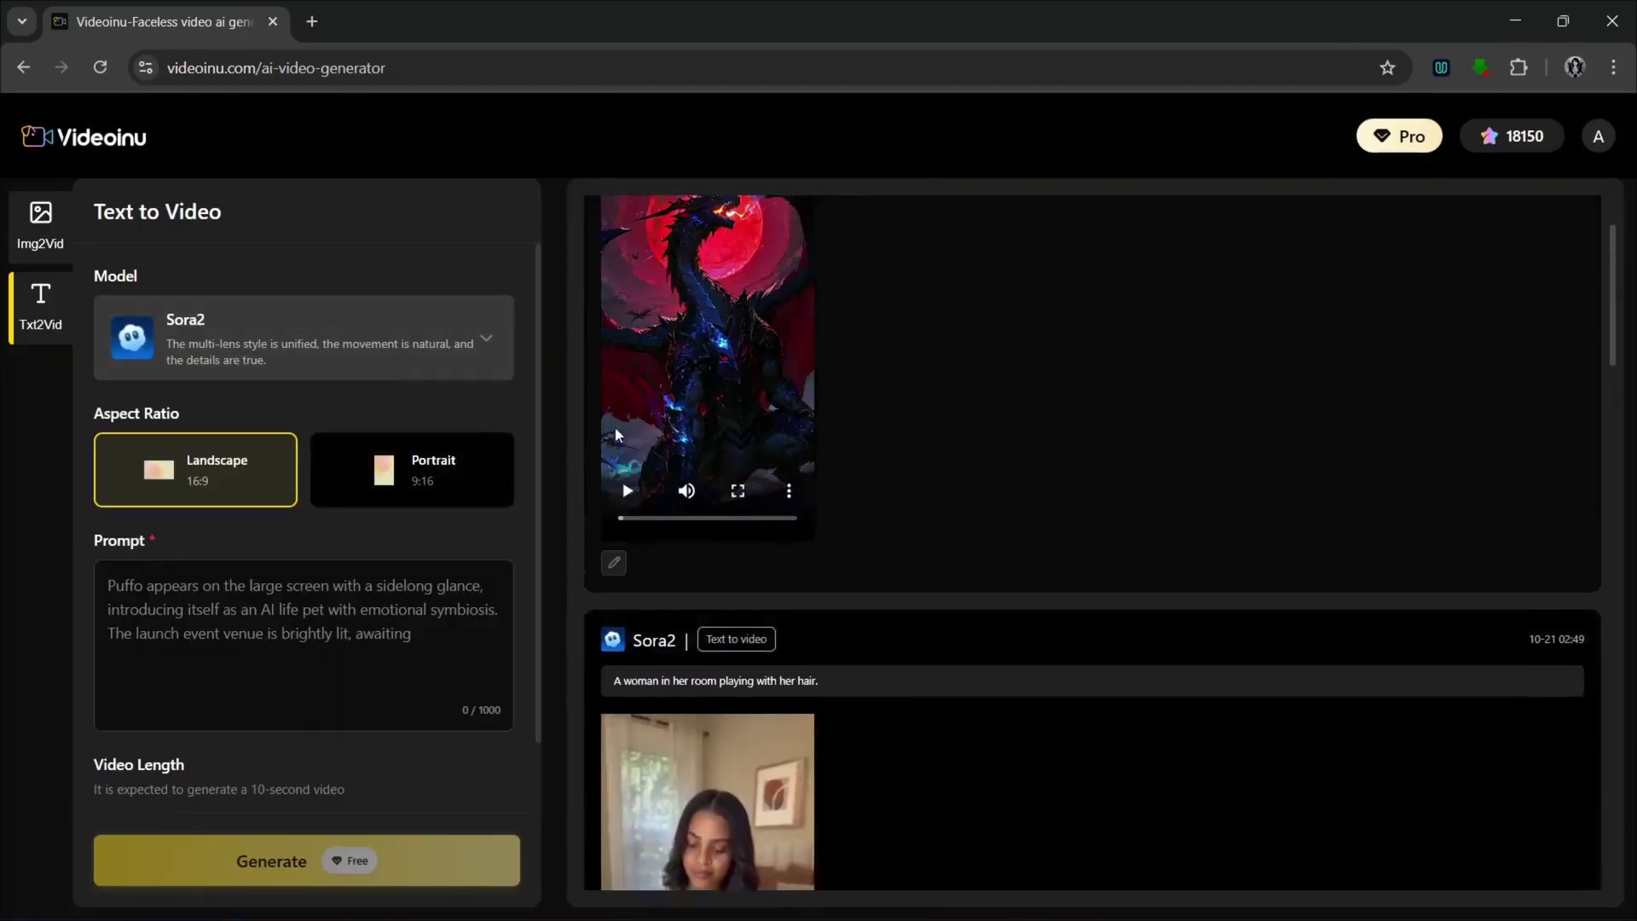
pyautogui.scroll(-2, 724, 442)
pyautogui.scroll(-1, 725, 512)
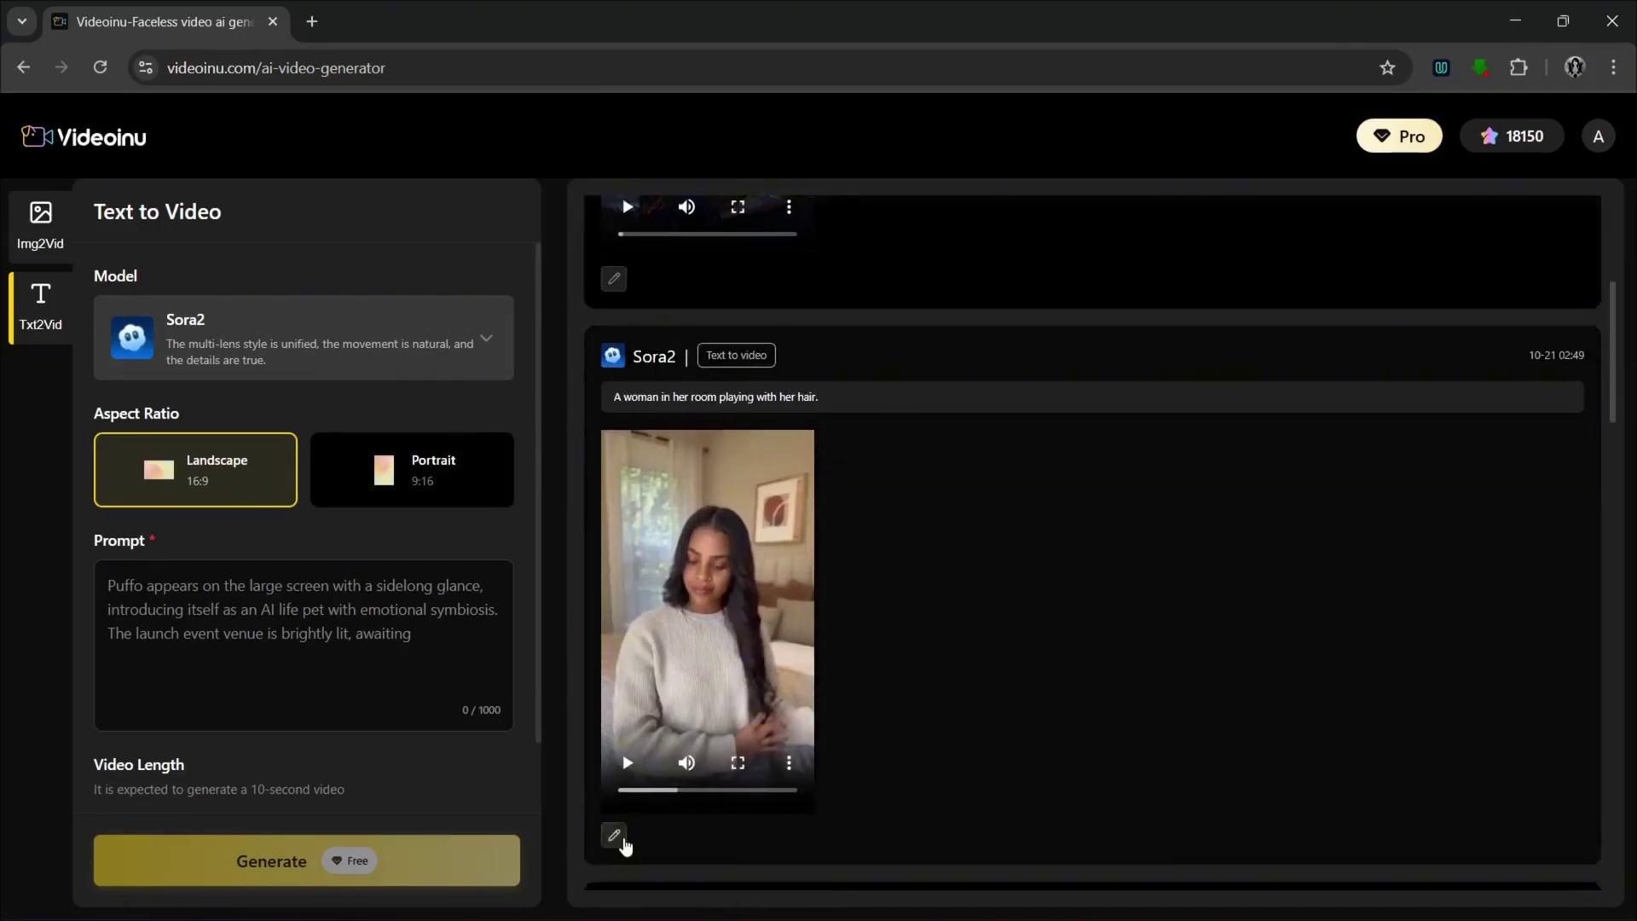
pyautogui.click(614, 836)
pyautogui.tripleClick(249, 615)
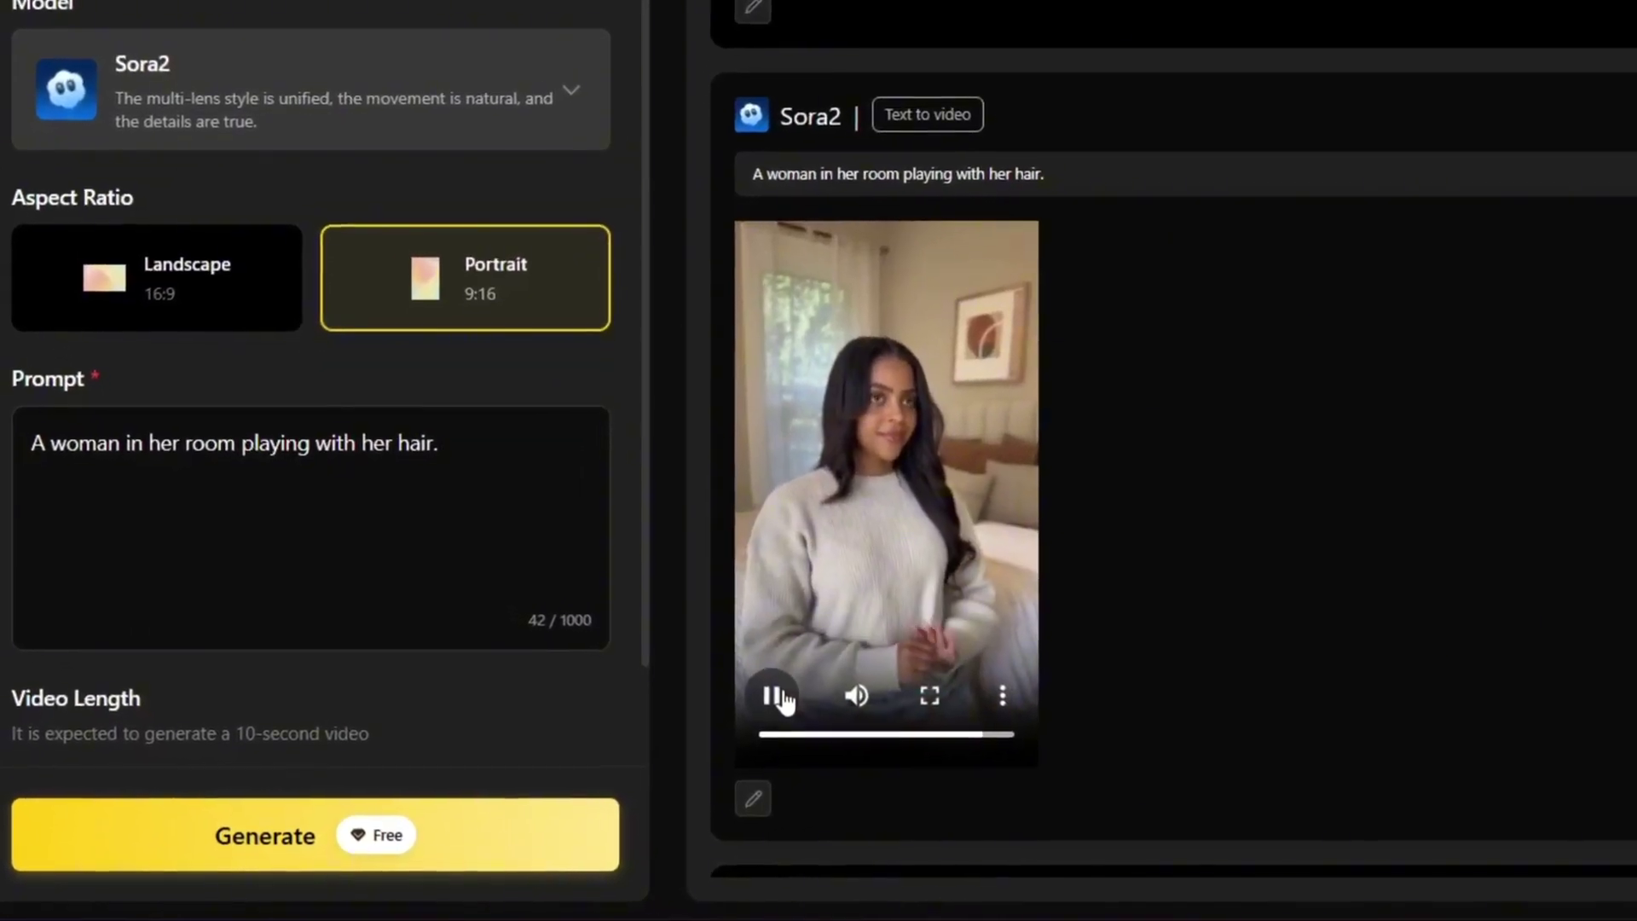
# Step: Play and pause the woman's hair clip, checking its playback options
pyautogui.click(774, 696)
pyautogui.click(775, 696)
pyautogui.click(774, 696)
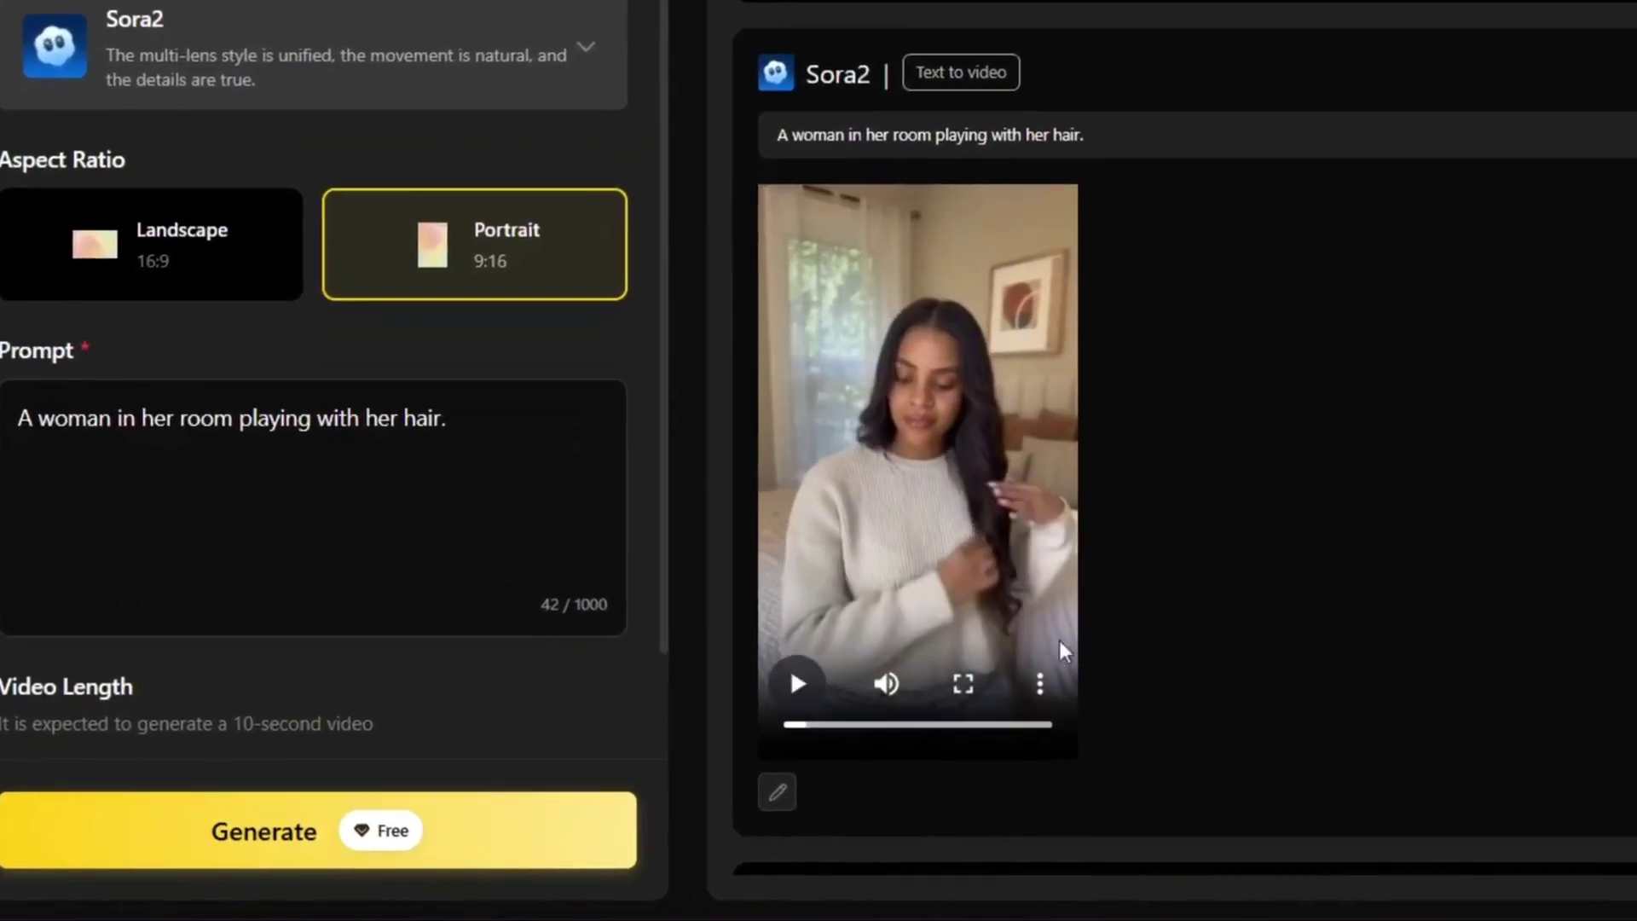
pyautogui.click(1040, 682)
pyautogui.click(939, 530)
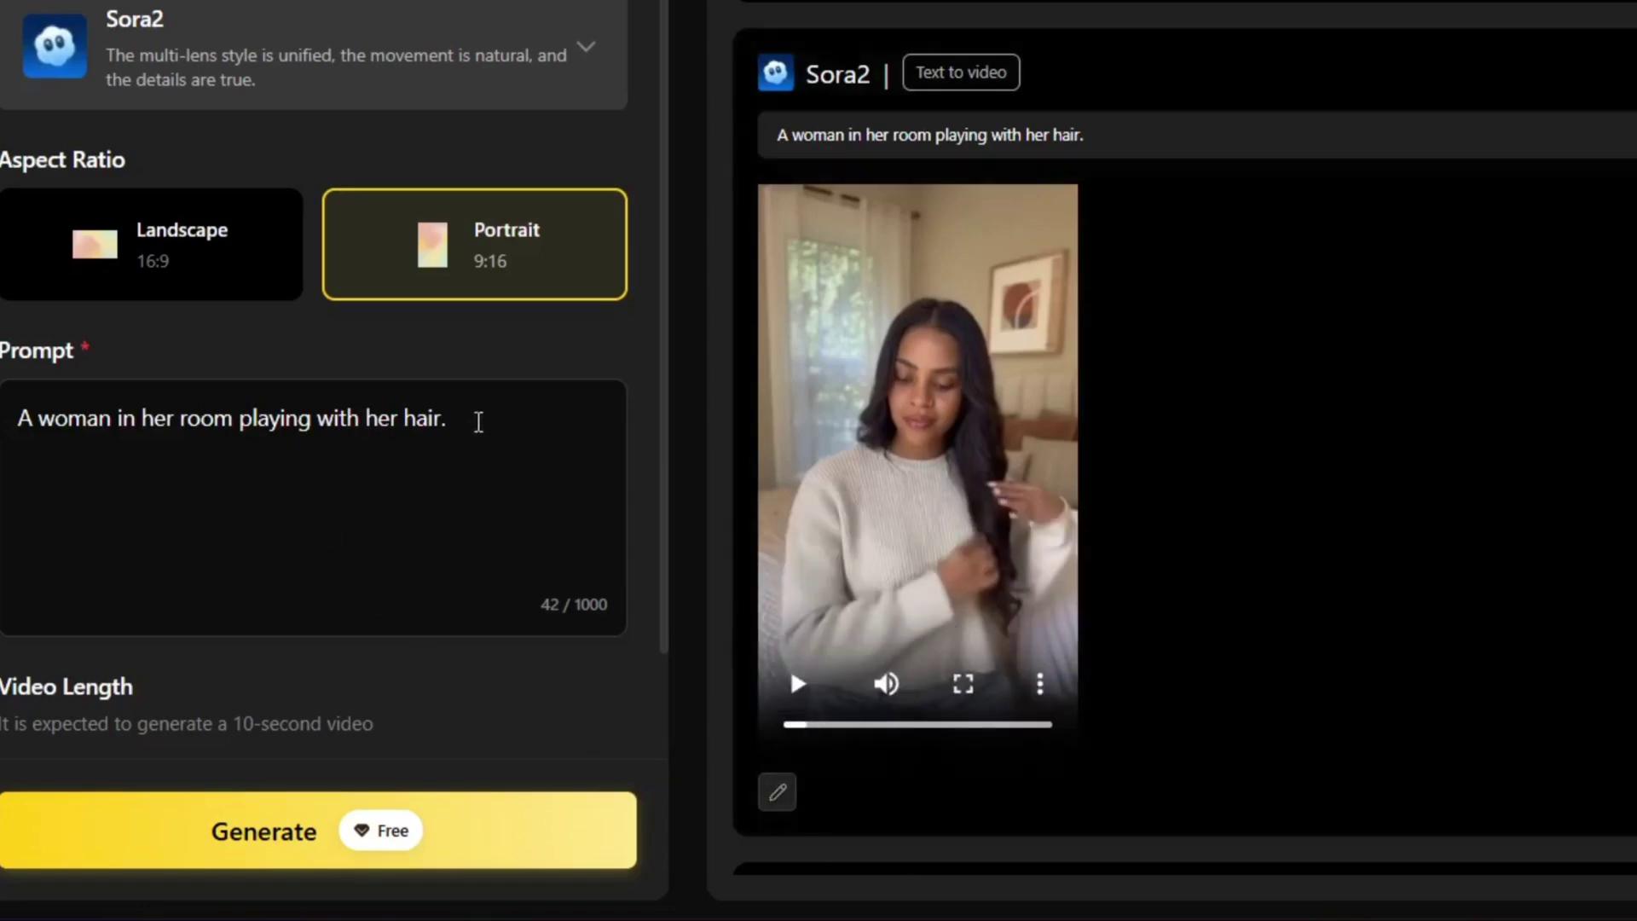
# Step: Download the elderly man office clip from the history list
pyautogui.tripleClick(478, 421)
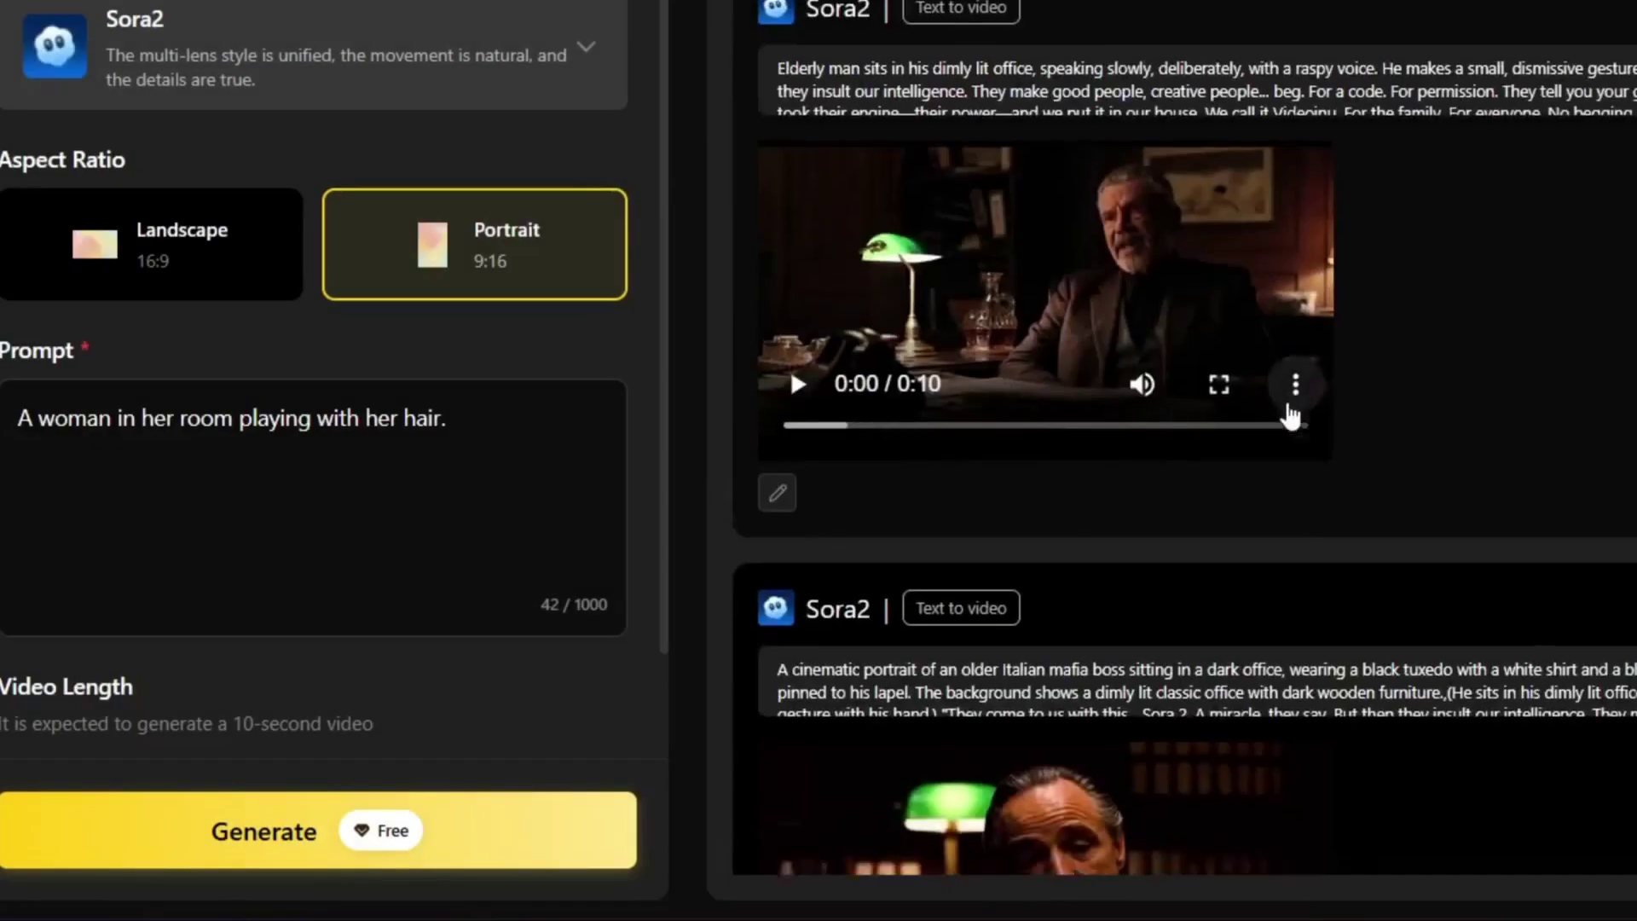
pyautogui.scroll(-2, 1279, 405)
pyautogui.scroll(2, 1279, 405)
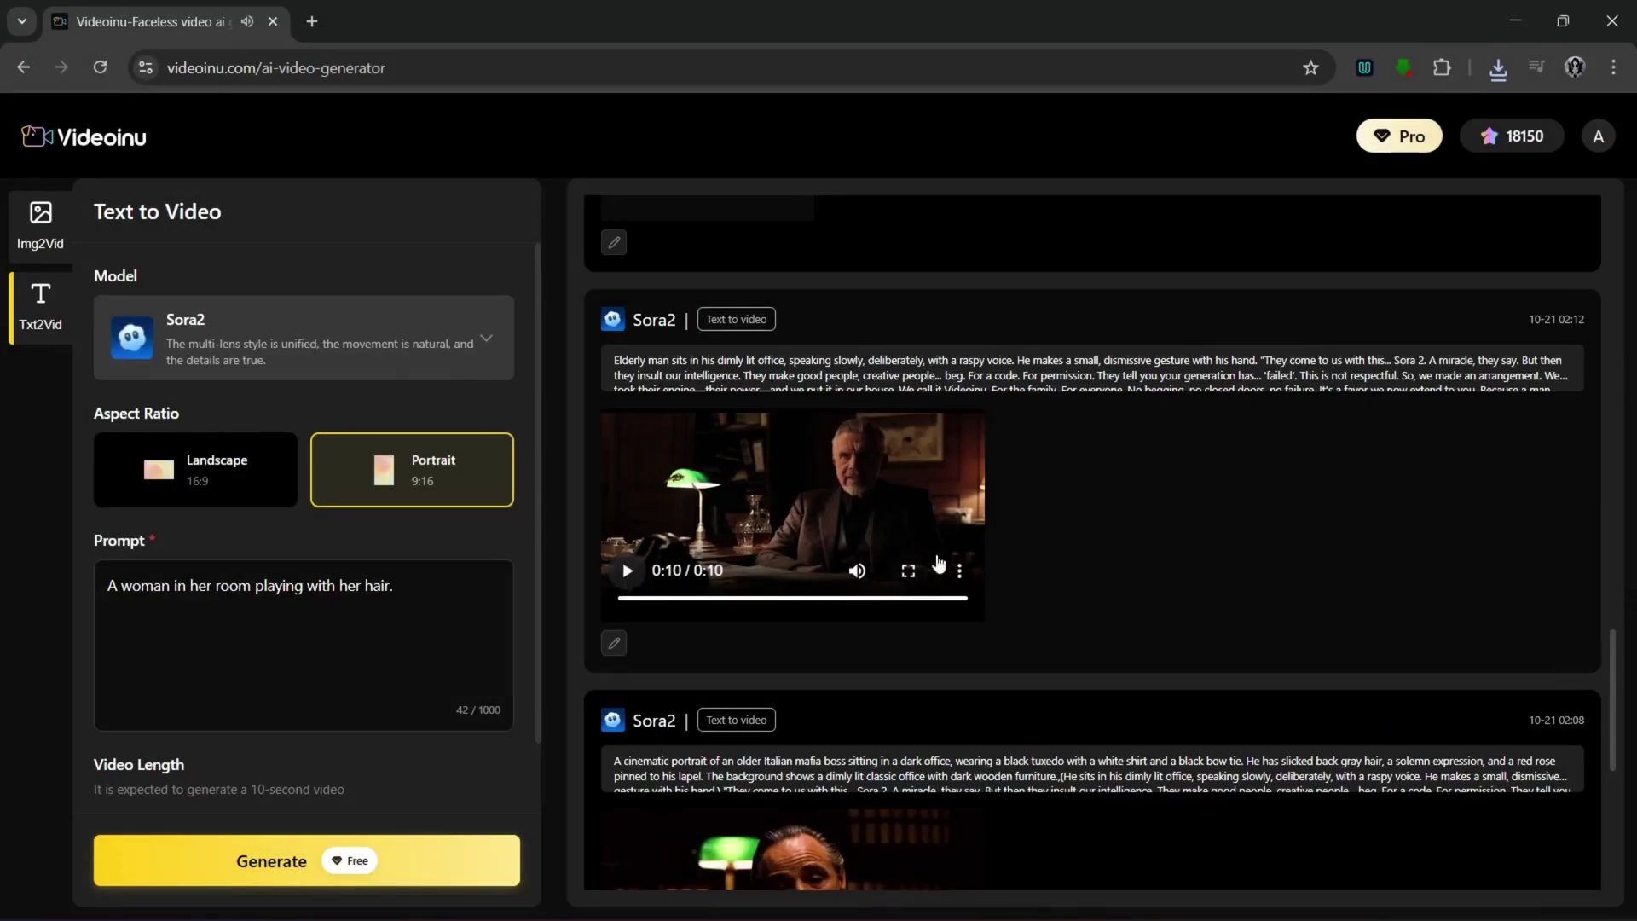
pyautogui.click(960, 571)
pyautogui.click(935, 487)
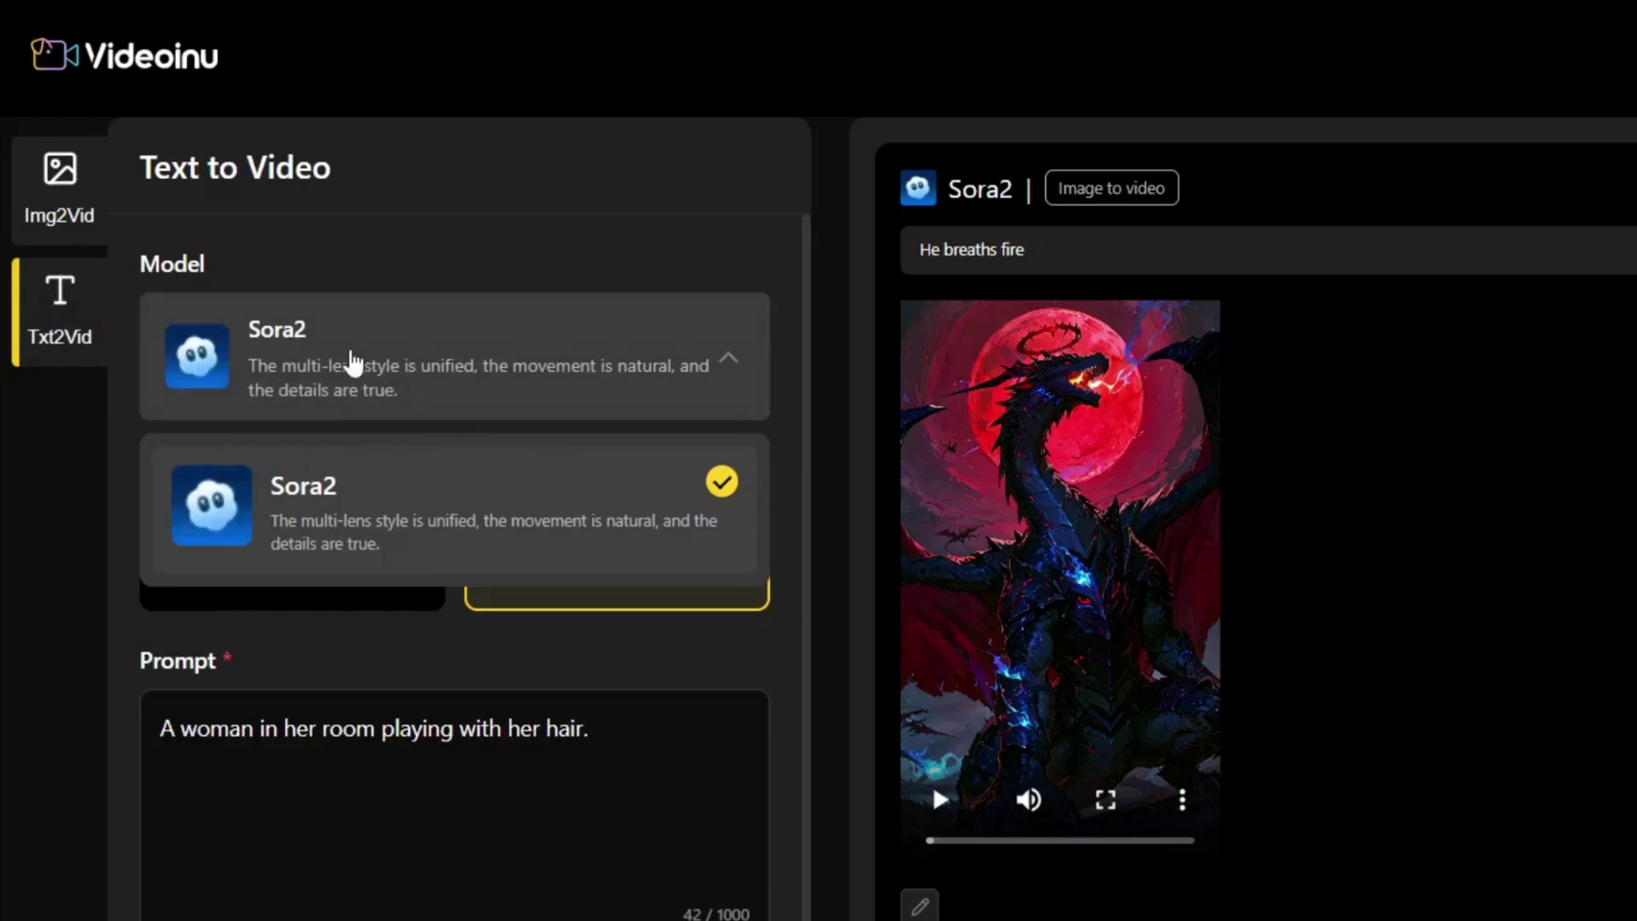
# Step: Replace the prompt with the woman-on-a-park-bench sunset idea and generate a Portrait Sora2 video
pyautogui.click(362, 509)
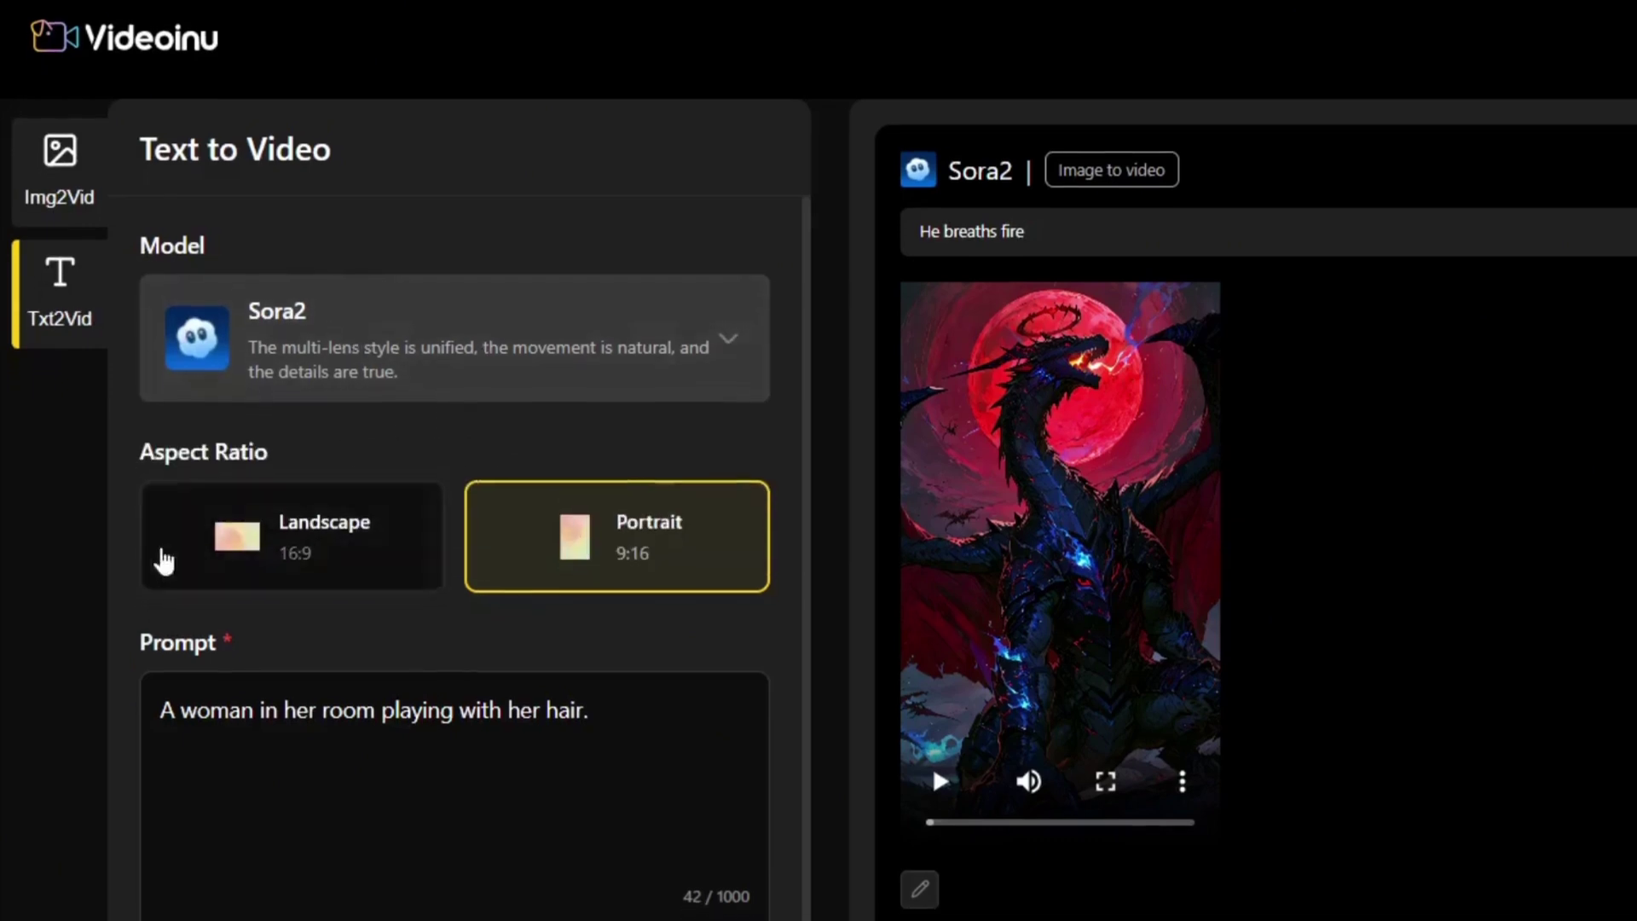
pyautogui.tripleClick(654, 747)
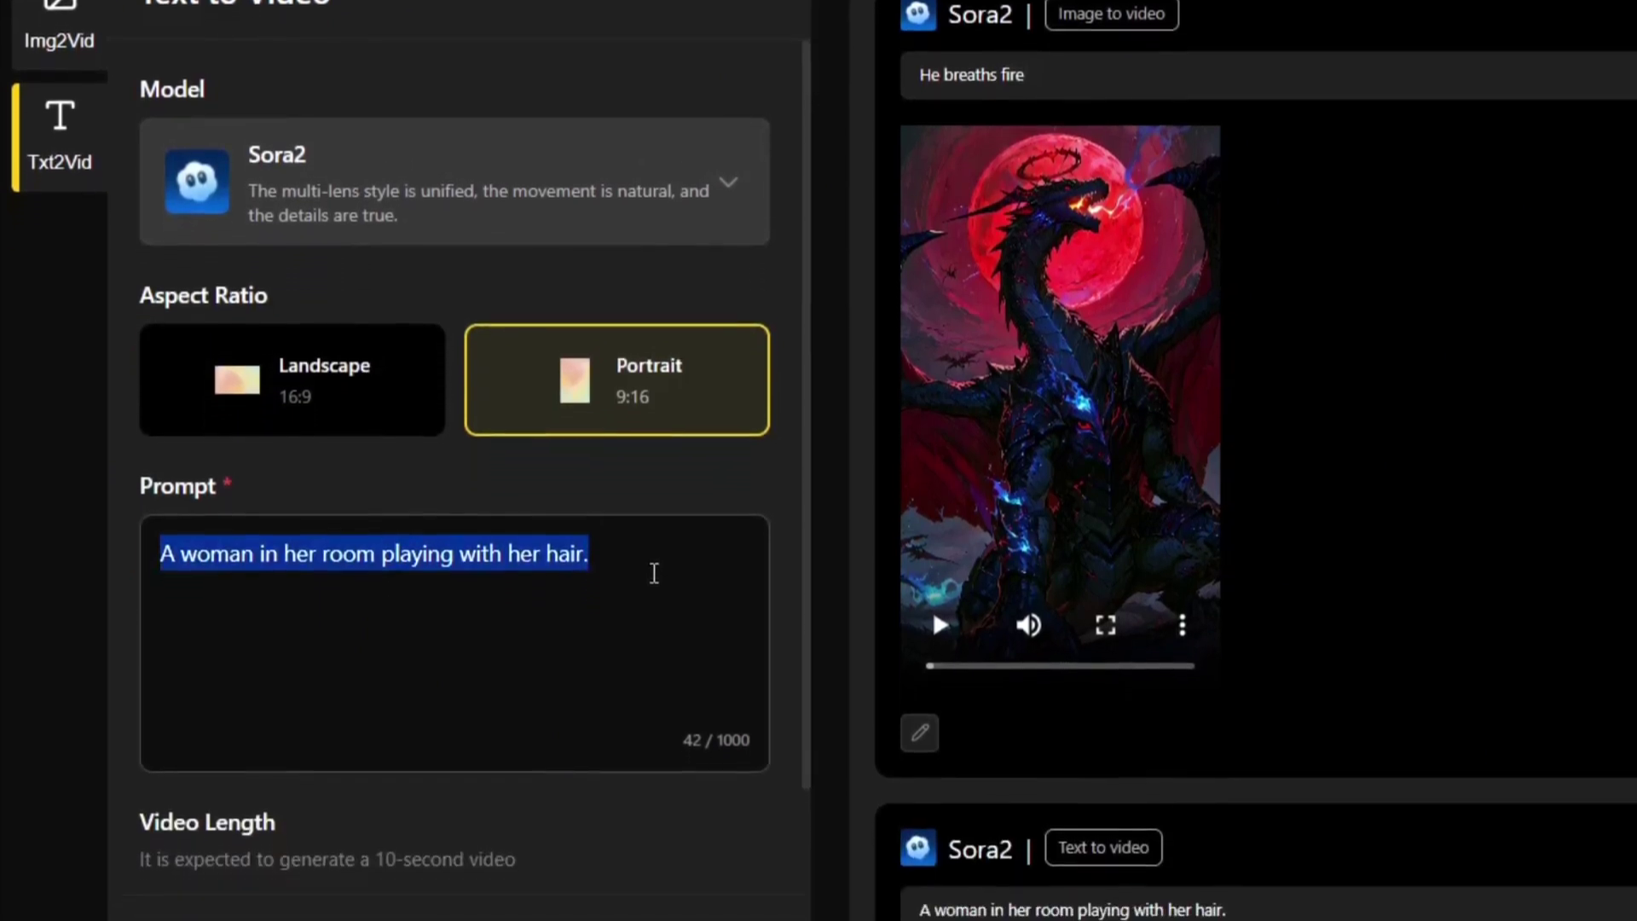
pyautogui.press('BackSpace')
pyautogui.write('A woman sitted at a park bench watching th')
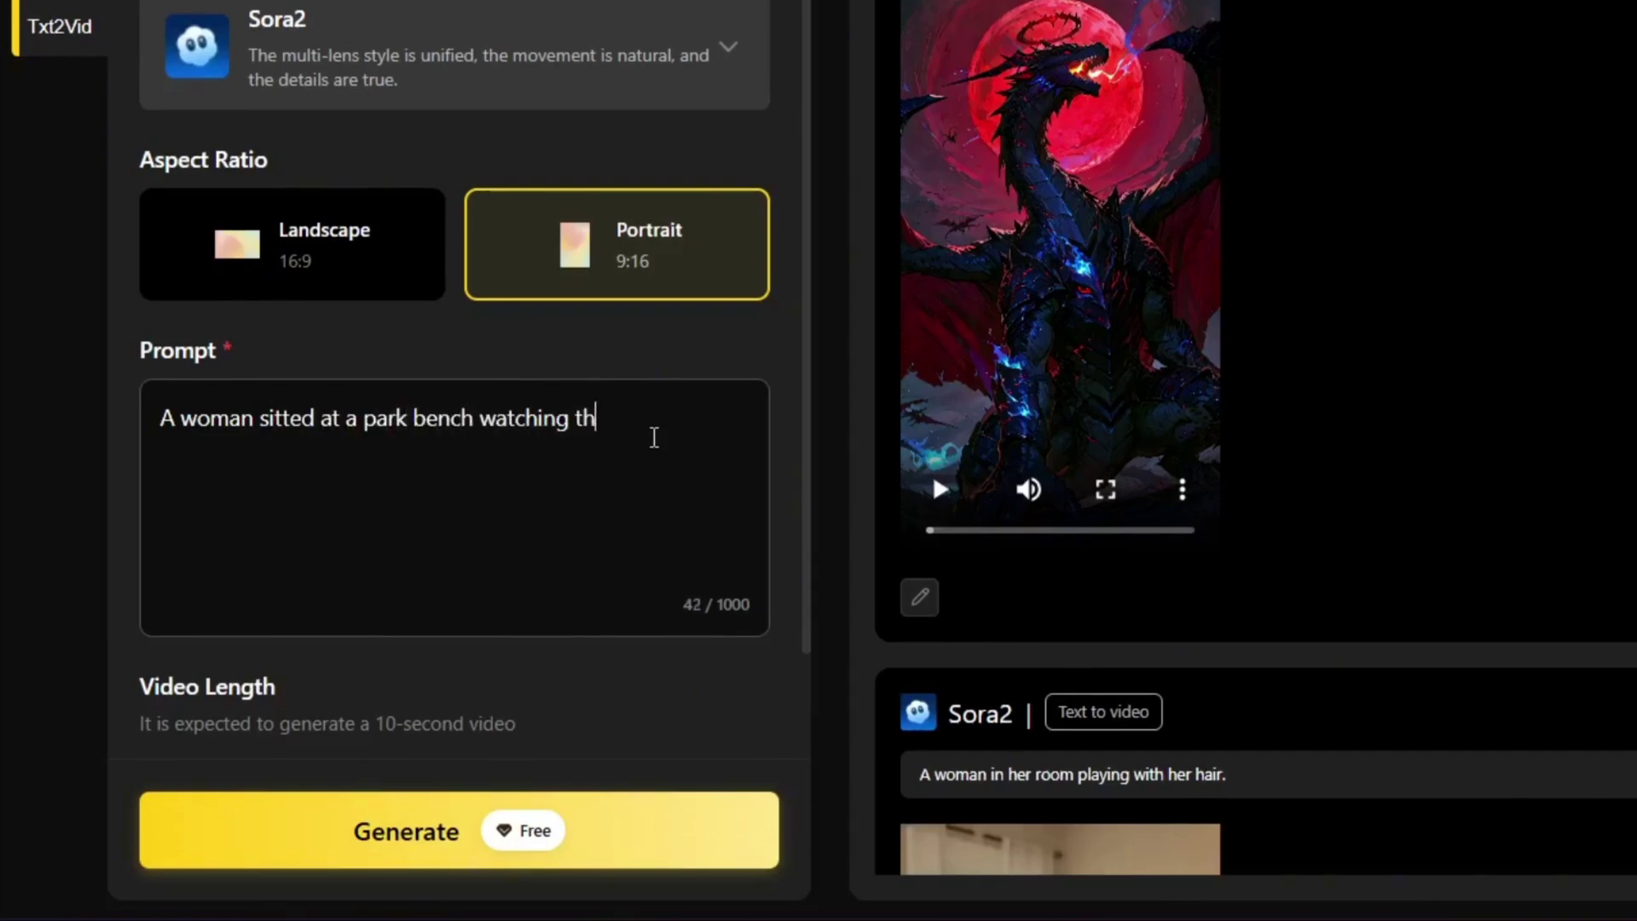
pyautogui.scroll(-2, 528, 522)
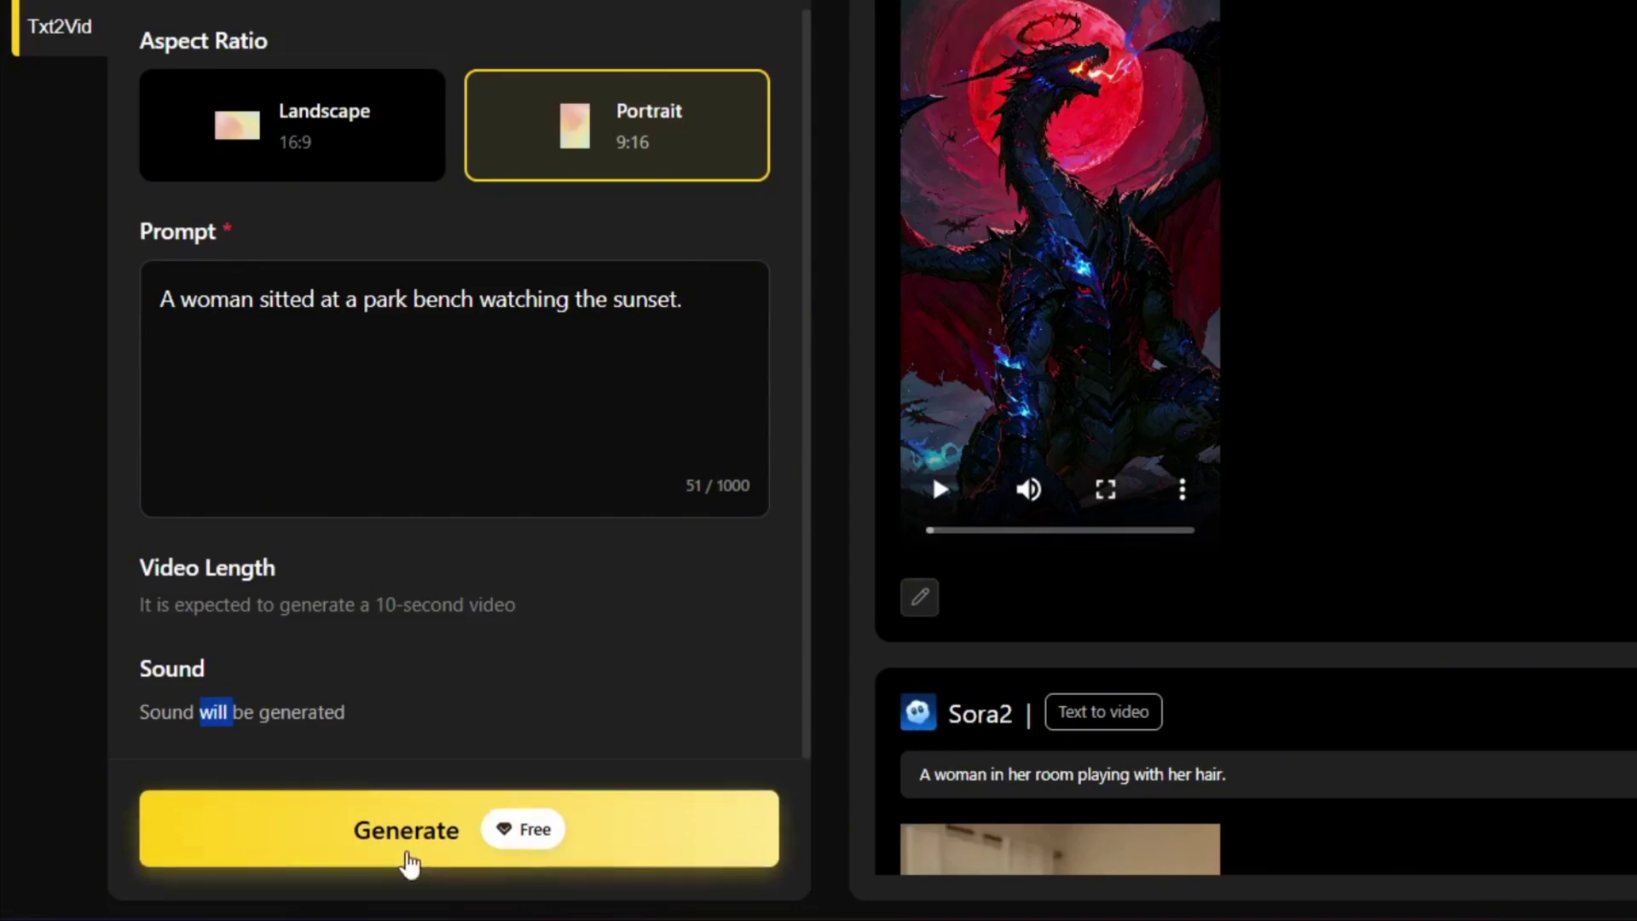
pyautogui.click(365, 850)
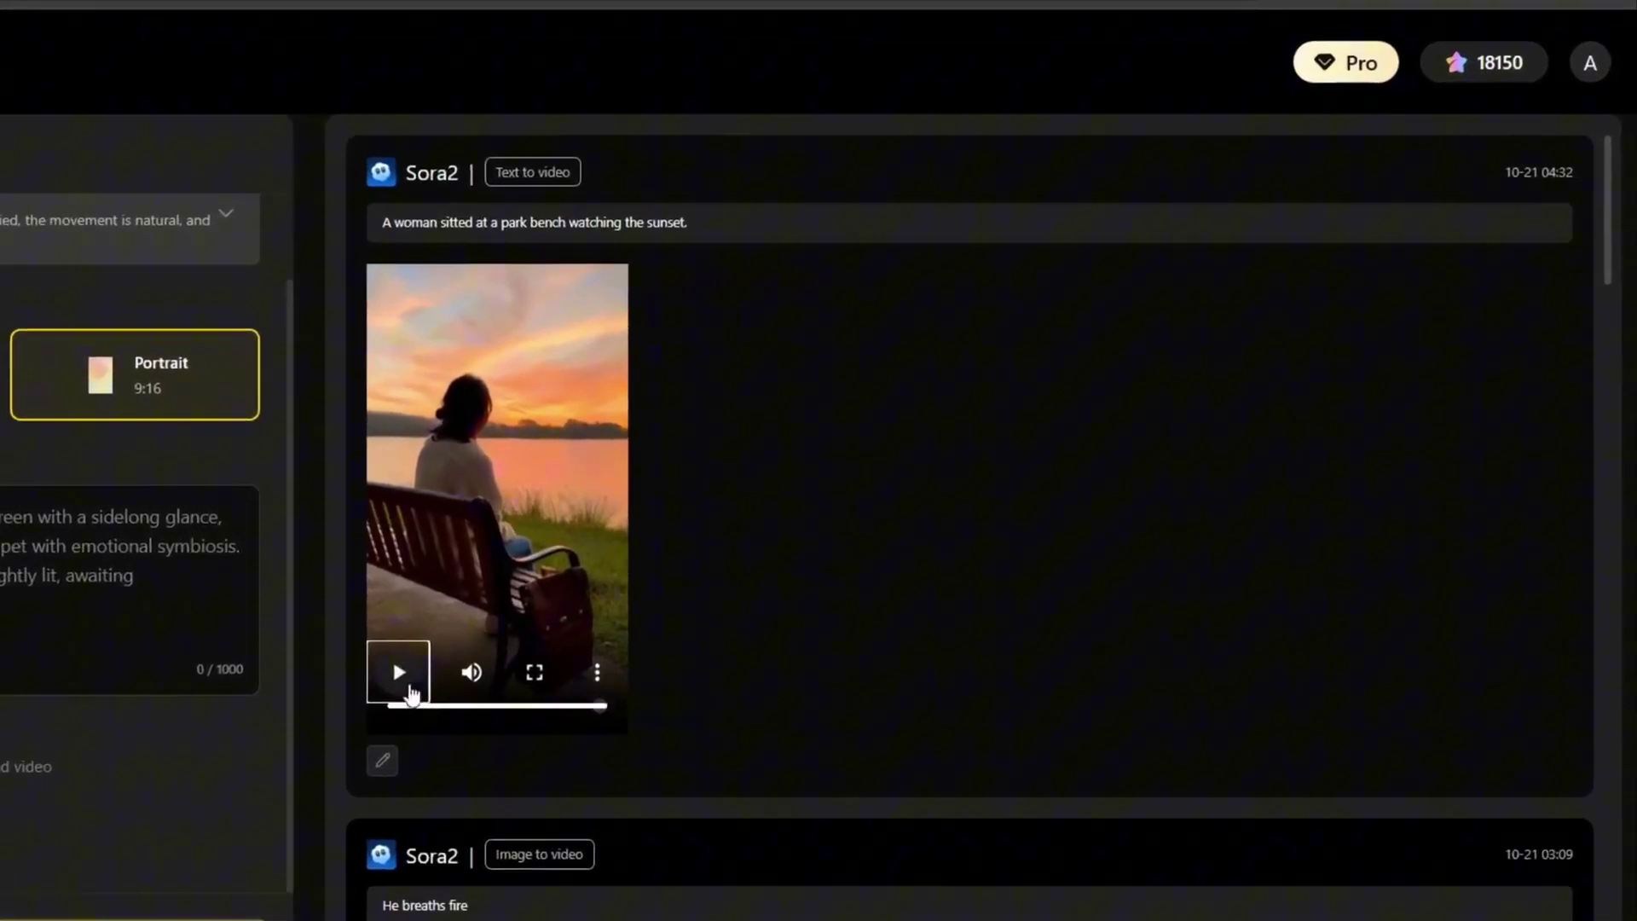
# Step: Download the finished park bench sunset clip
pyautogui.click(516, 685)
pyautogui.click(483, 578)
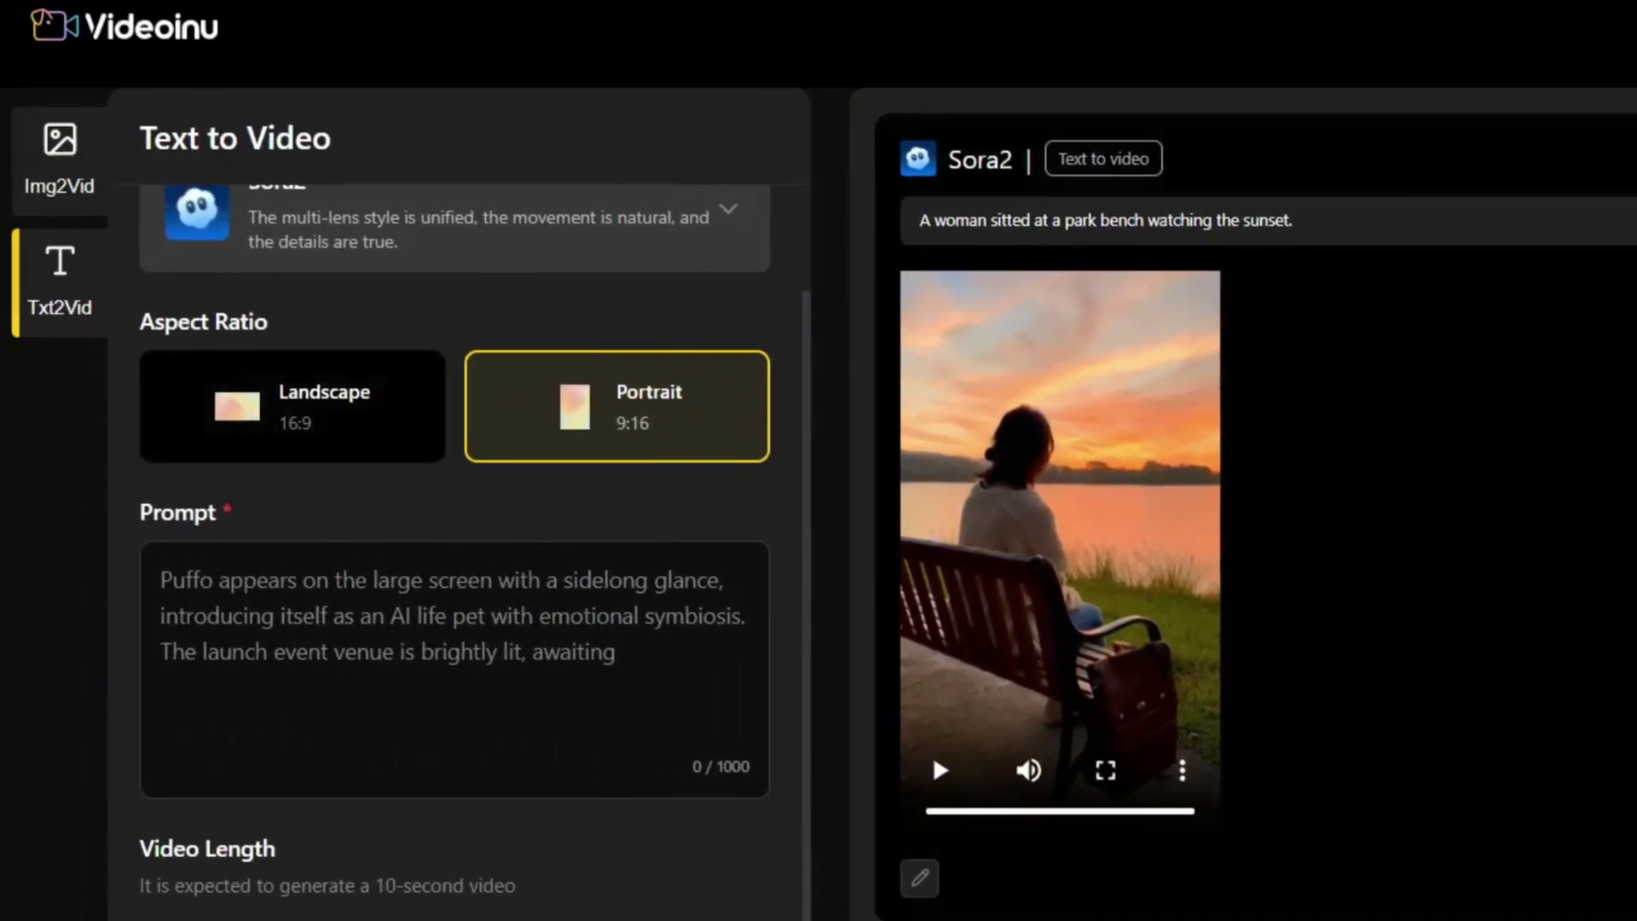
# Step: Generate a 10-second Sora2 image-to-video of the black dog with 'The dog smiles and runs off'
pyautogui.click(108, 182)
pyautogui.click(344, 336)
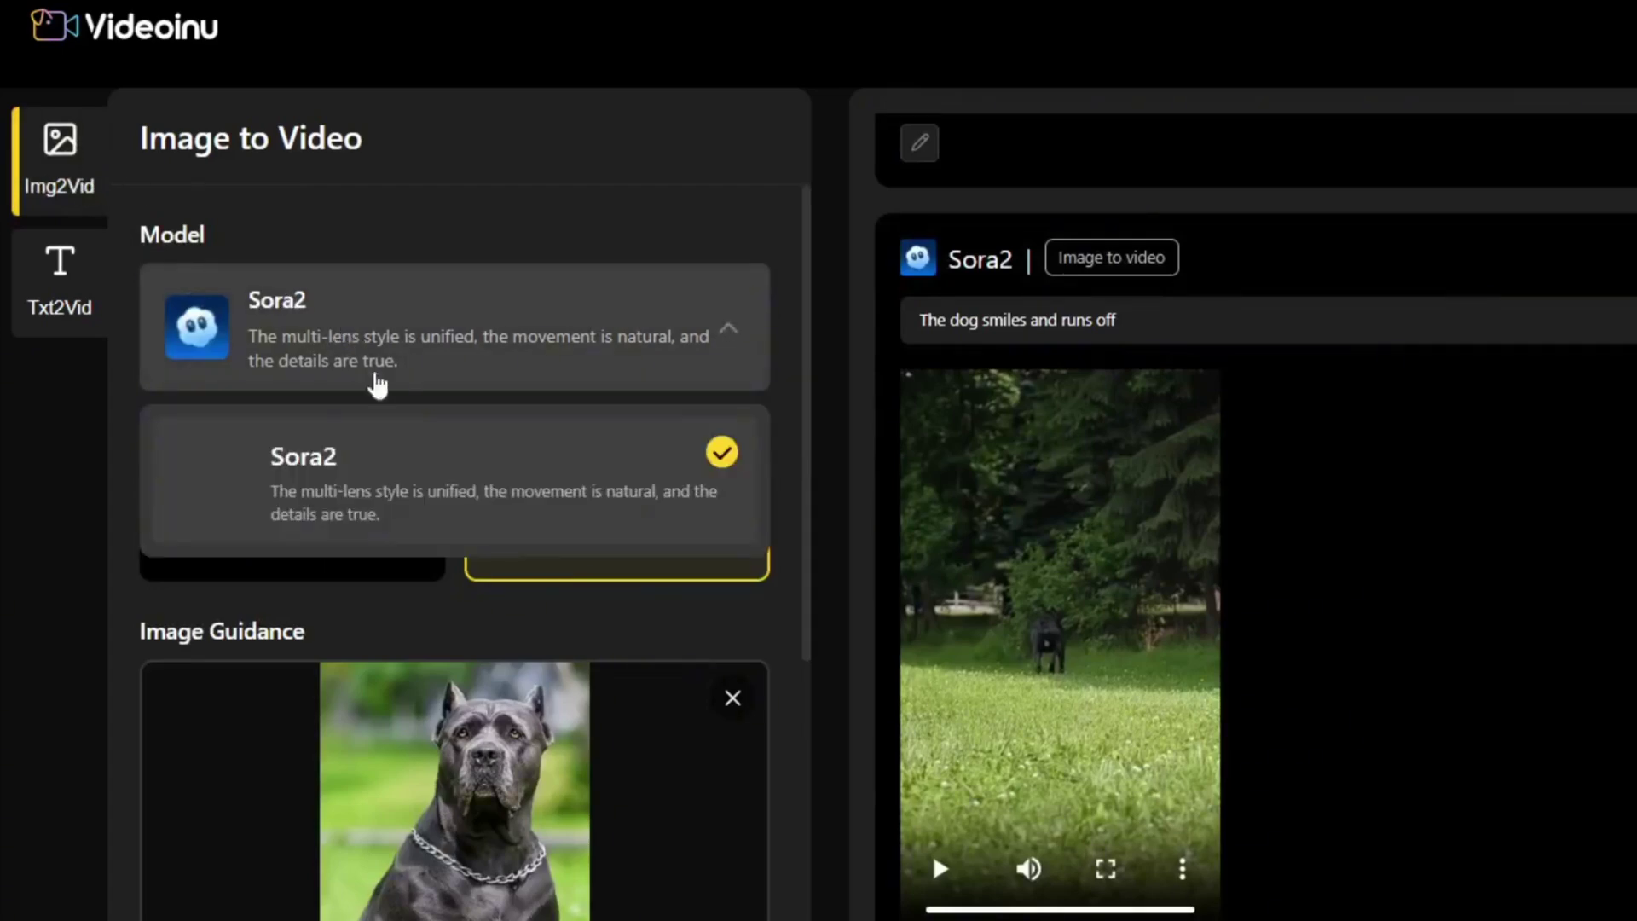
pyautogui.click(379, 472)
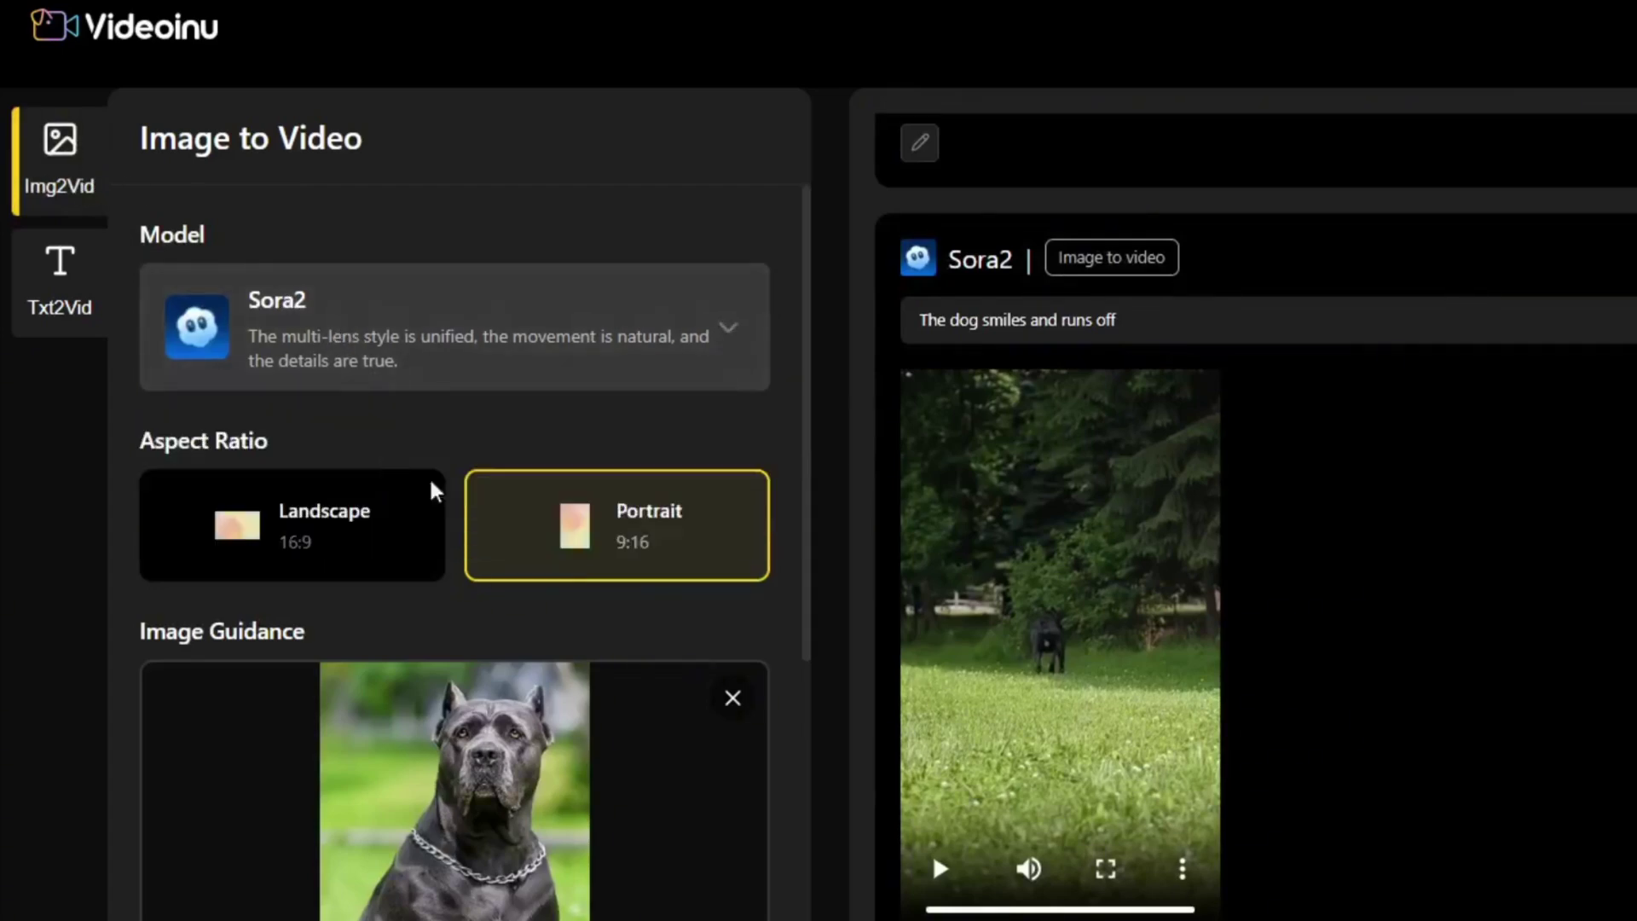
pyautogui.scroll(-4, 643, 566)
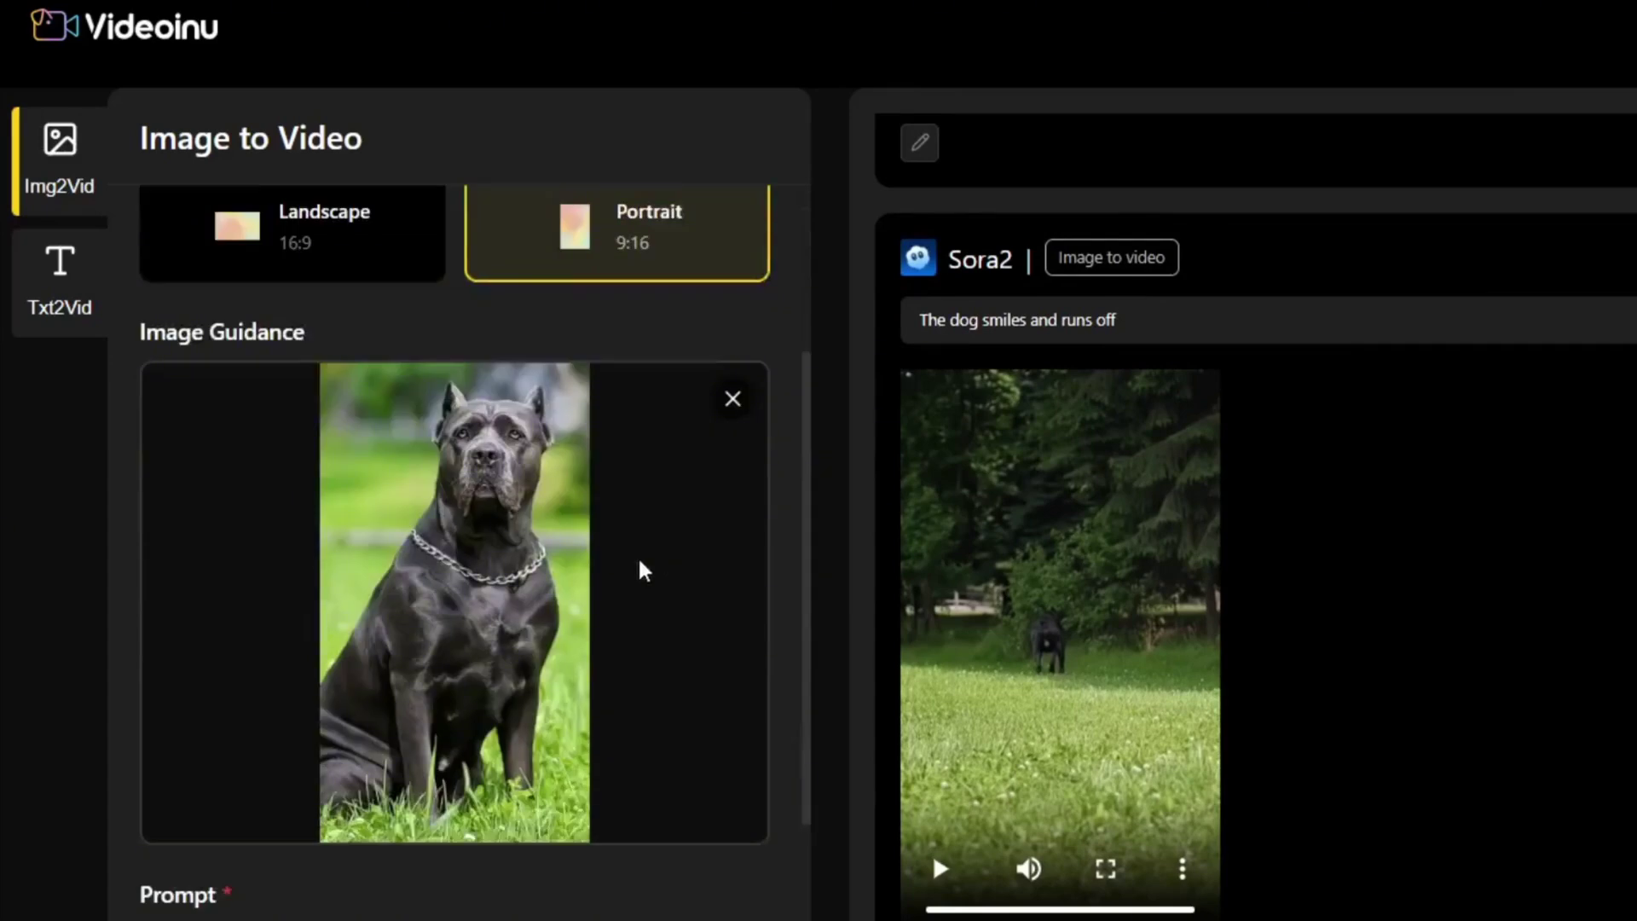
pyautogui.scroll(-6, 460, 589)
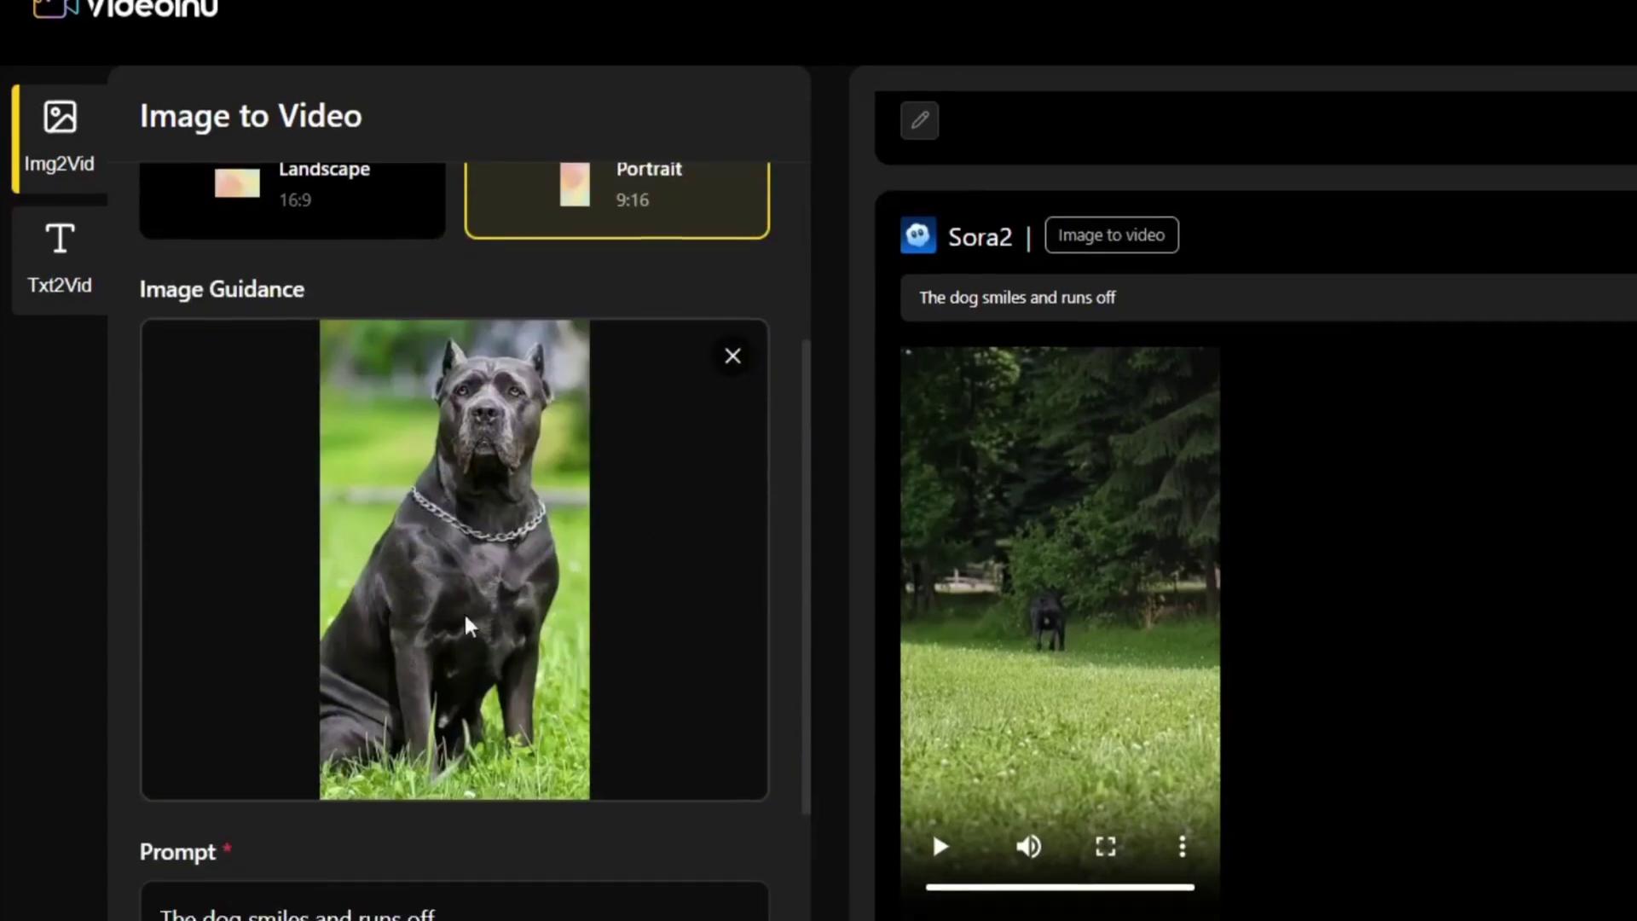
pyautogui.moveTo(460, 588); pyautogui.dragTo(162, 347)
pyautogui.scroll(-1, 399, 473)
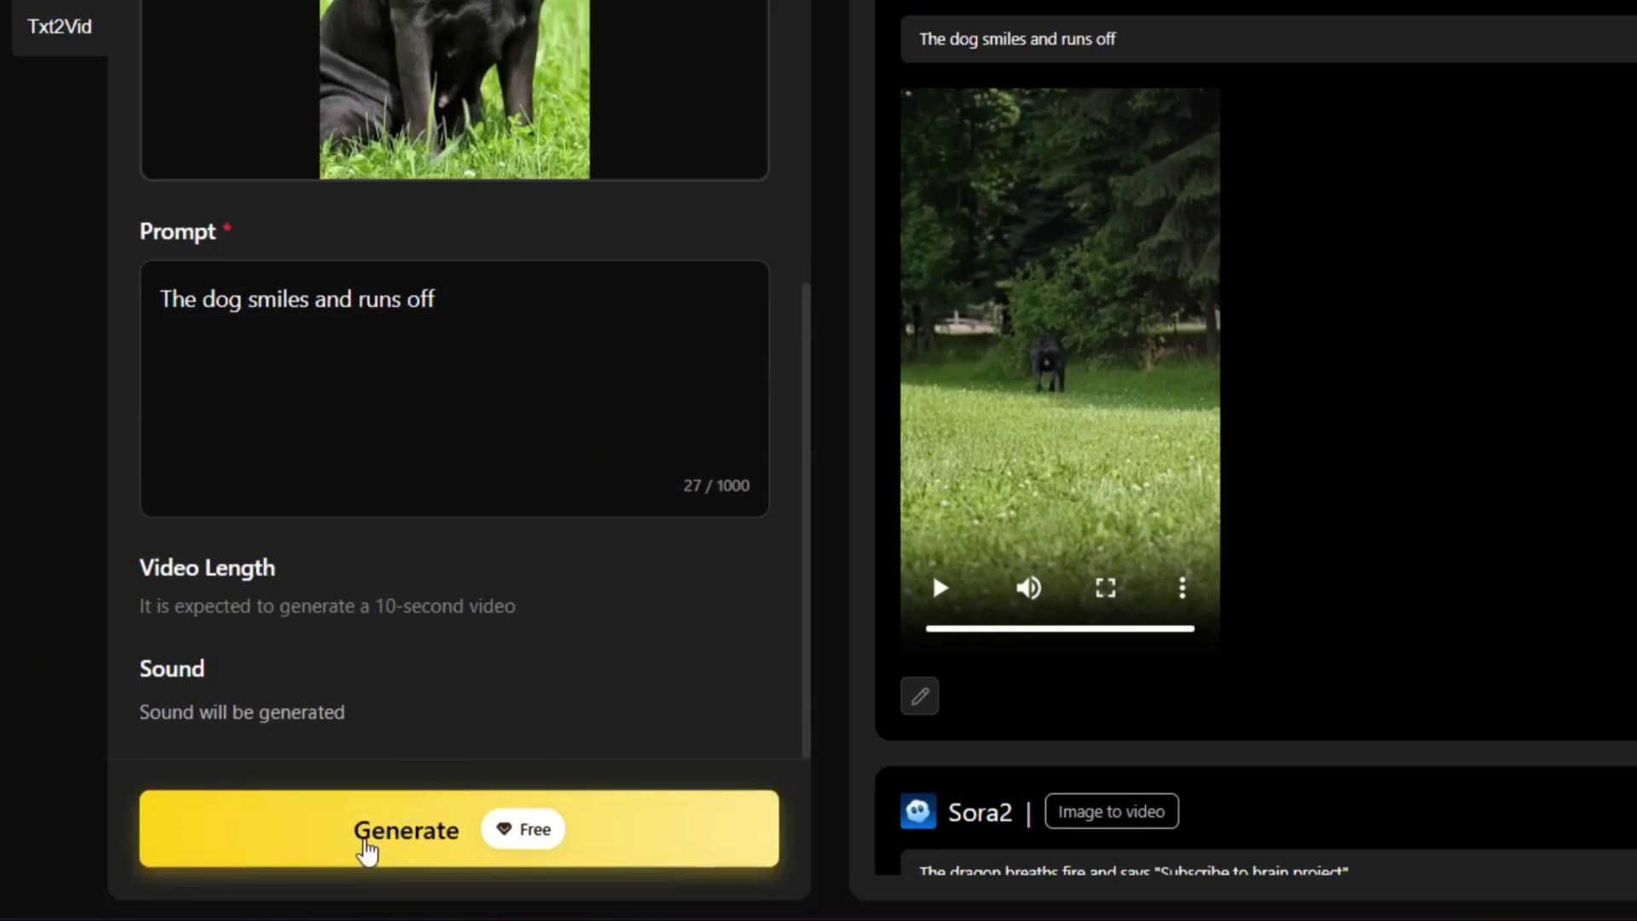
pyautogui.click(483, 847)
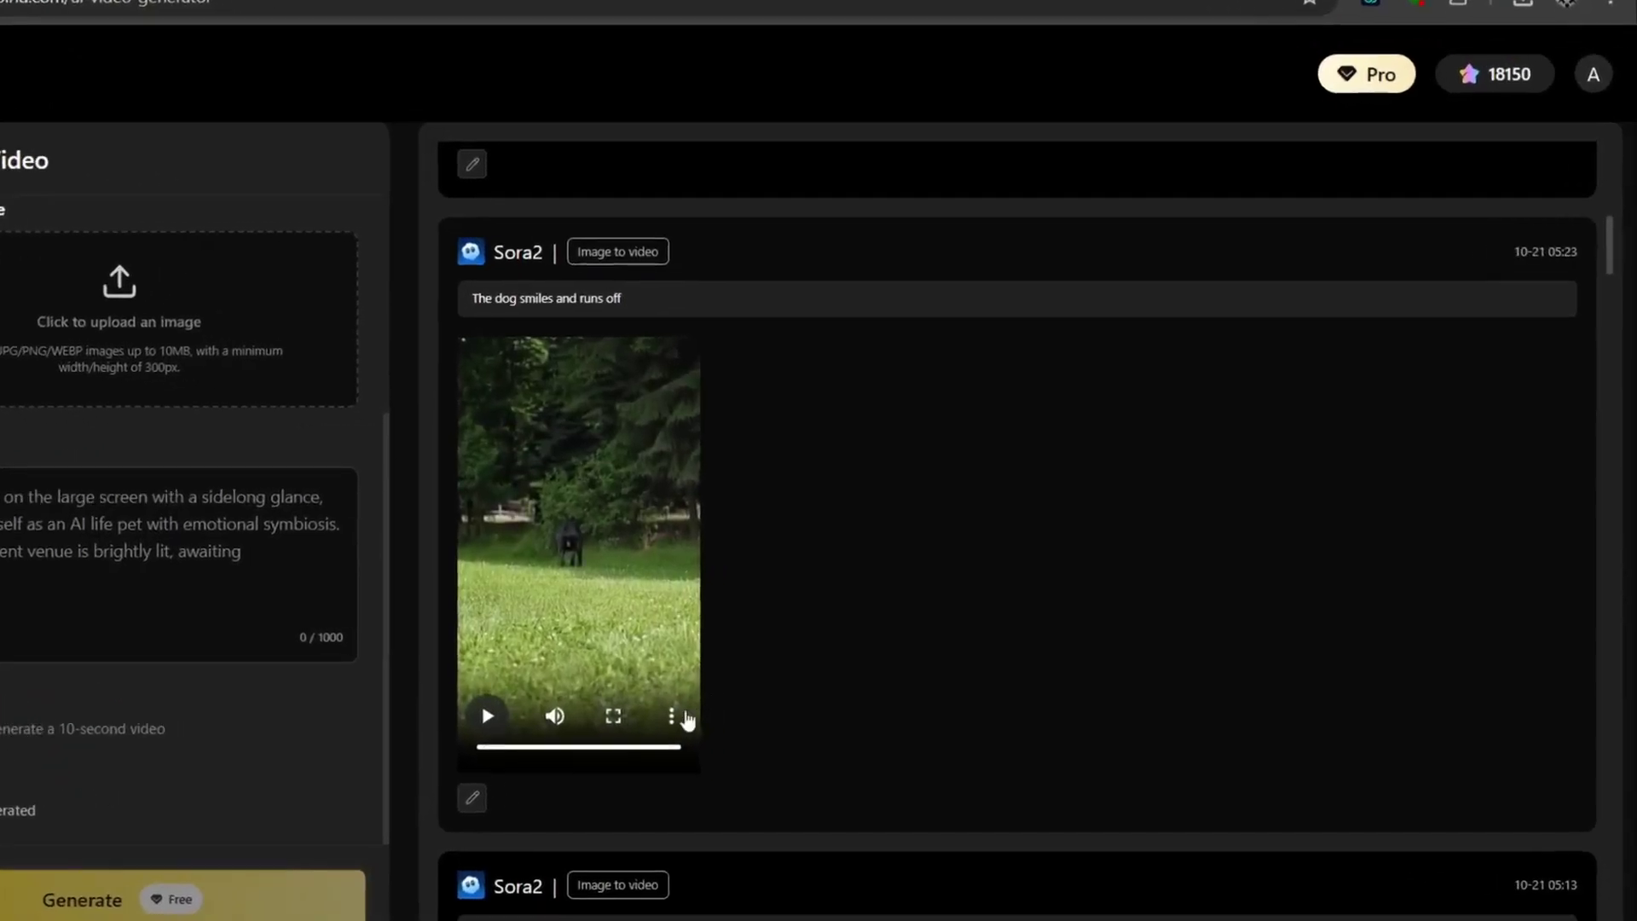
# Step: Download the finished dog clip as a 9.8 MB MP4
pyautogui.click(789, 699)
pyautogui.click(782, 603)
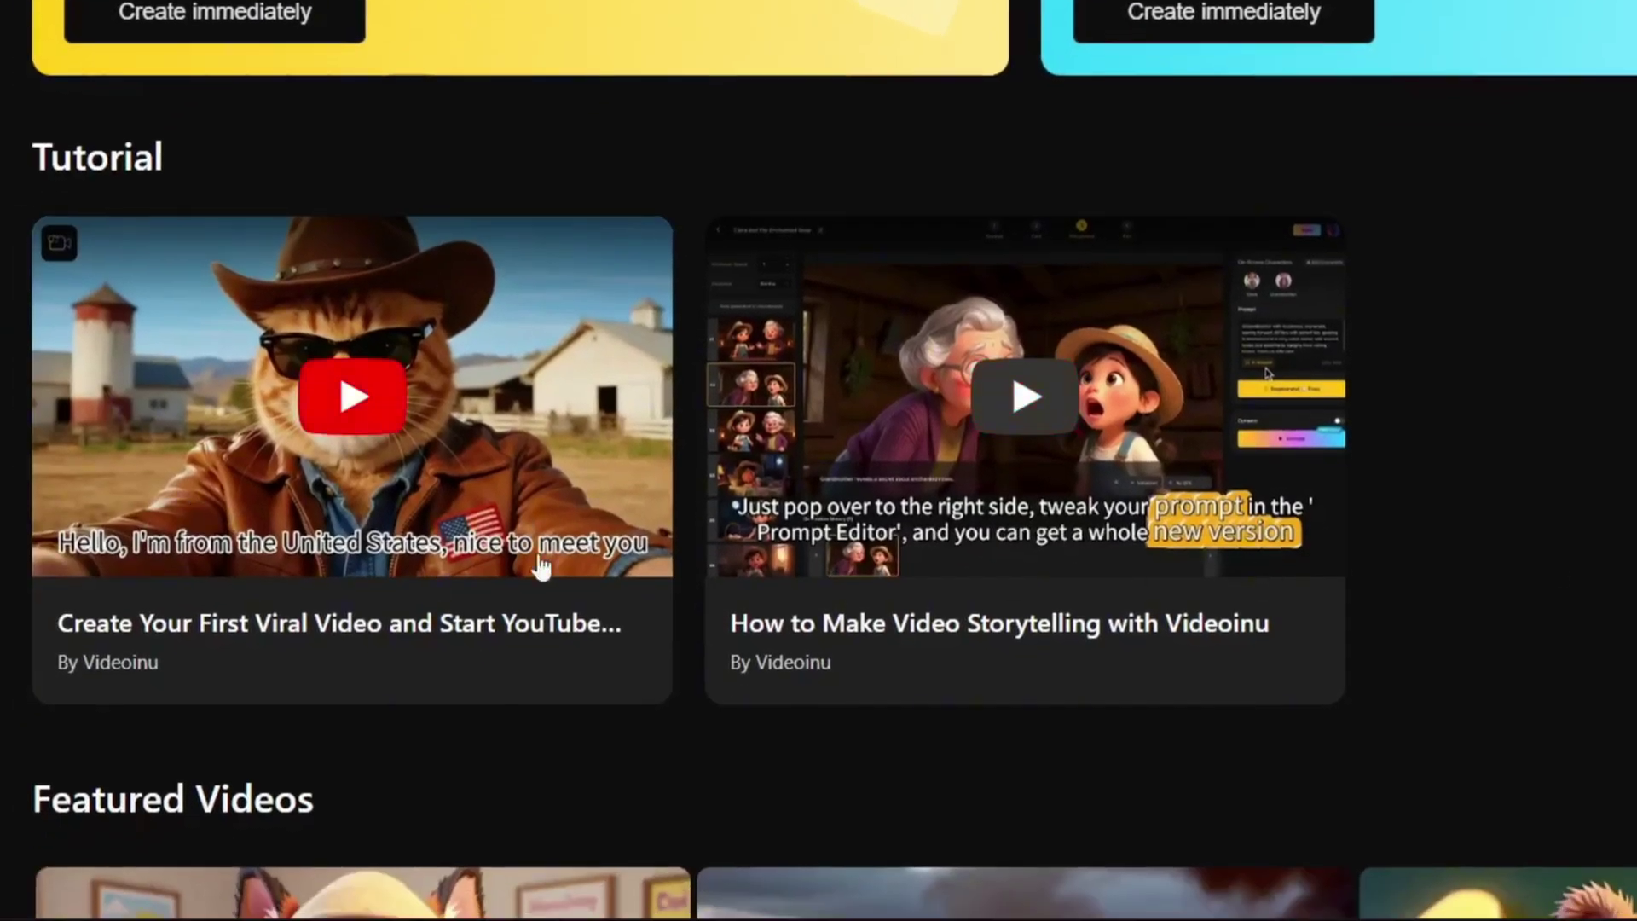
# Step: Scroll down to the Featured Videos grid showing 'Never, ever give up'
pyautogui.scroll(-15, 1477, 472)
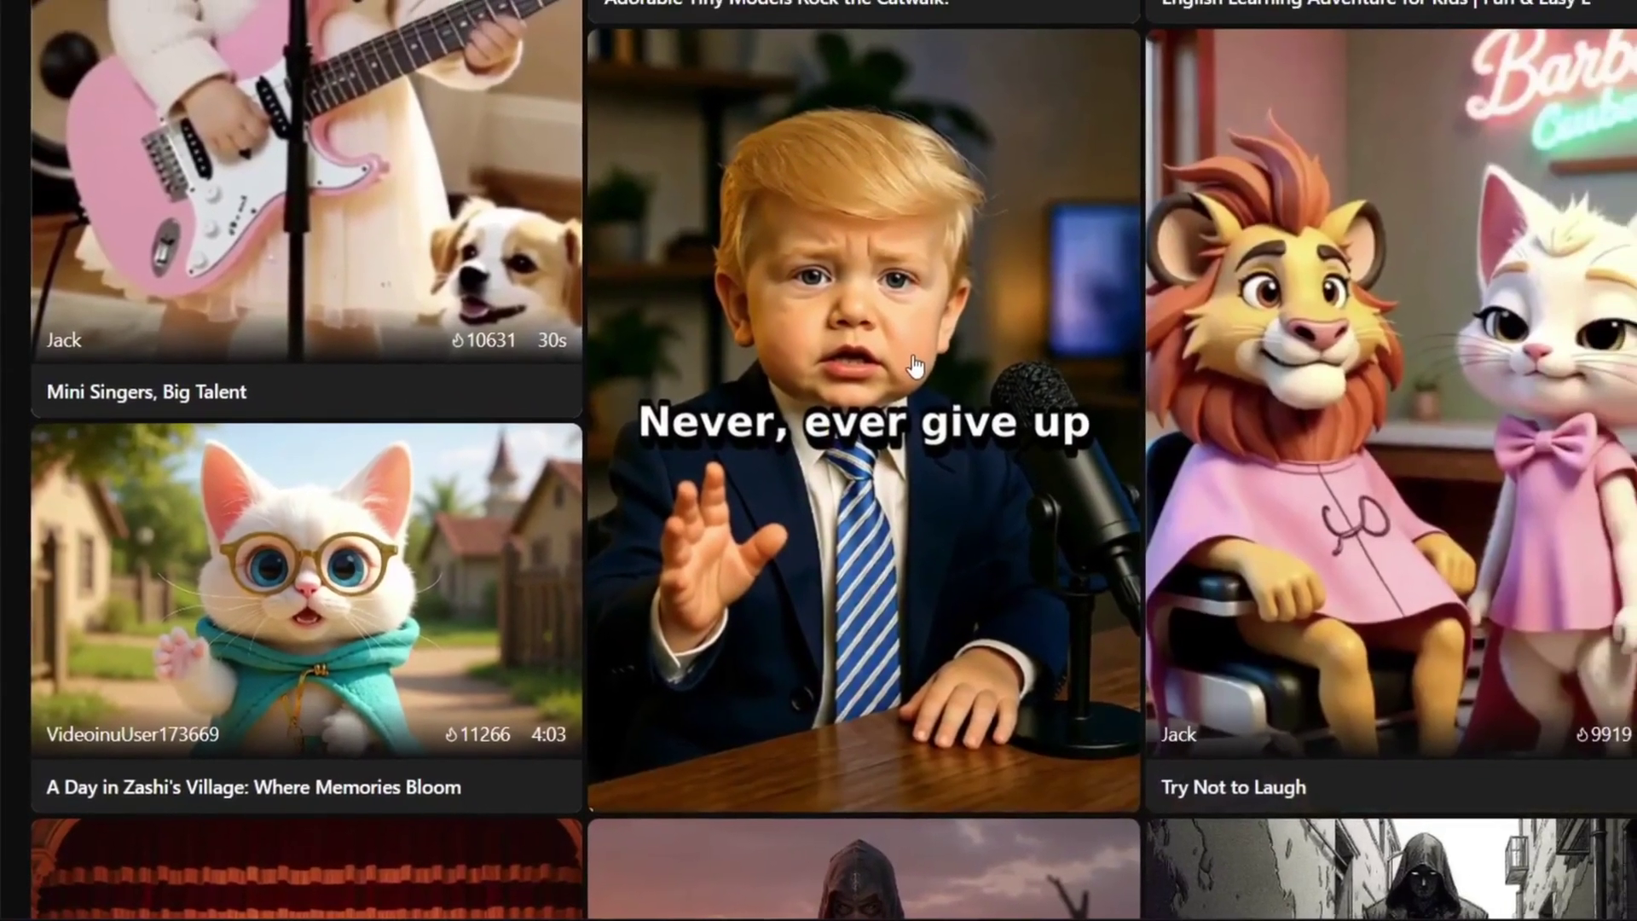
pyautogui.click(921, 362)
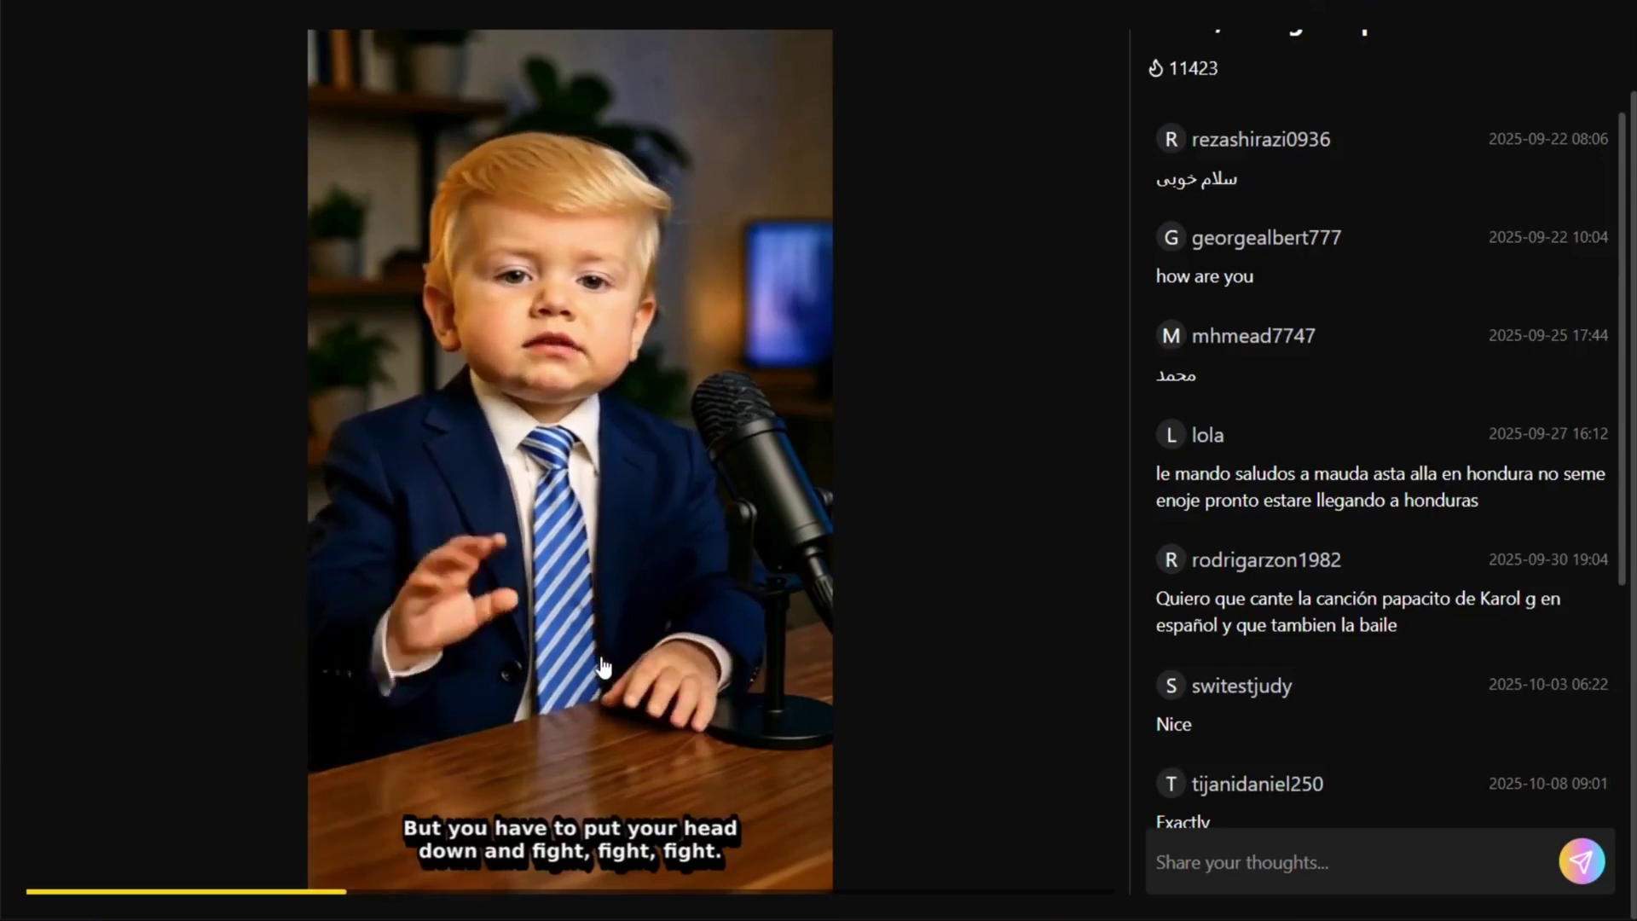
pyautogui.click(413, 659)
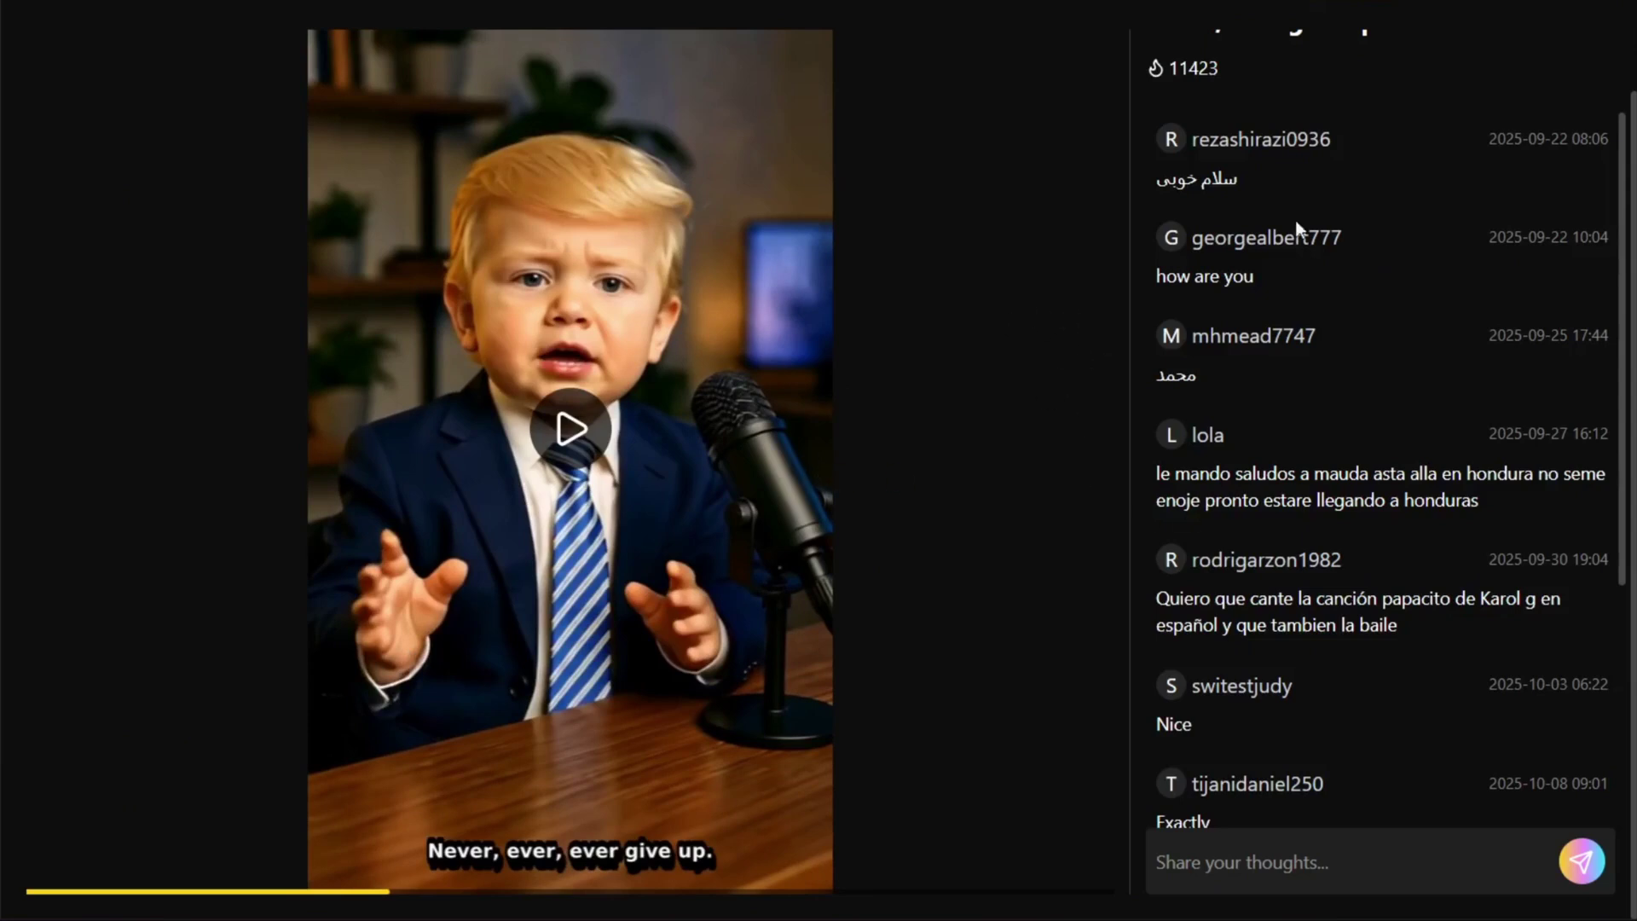
pyautogui.scroll(1, 1296, 220)
pyautogui.scroll(-5, 1283, 349)
pyautogui.scroll(5, 1312, 394)
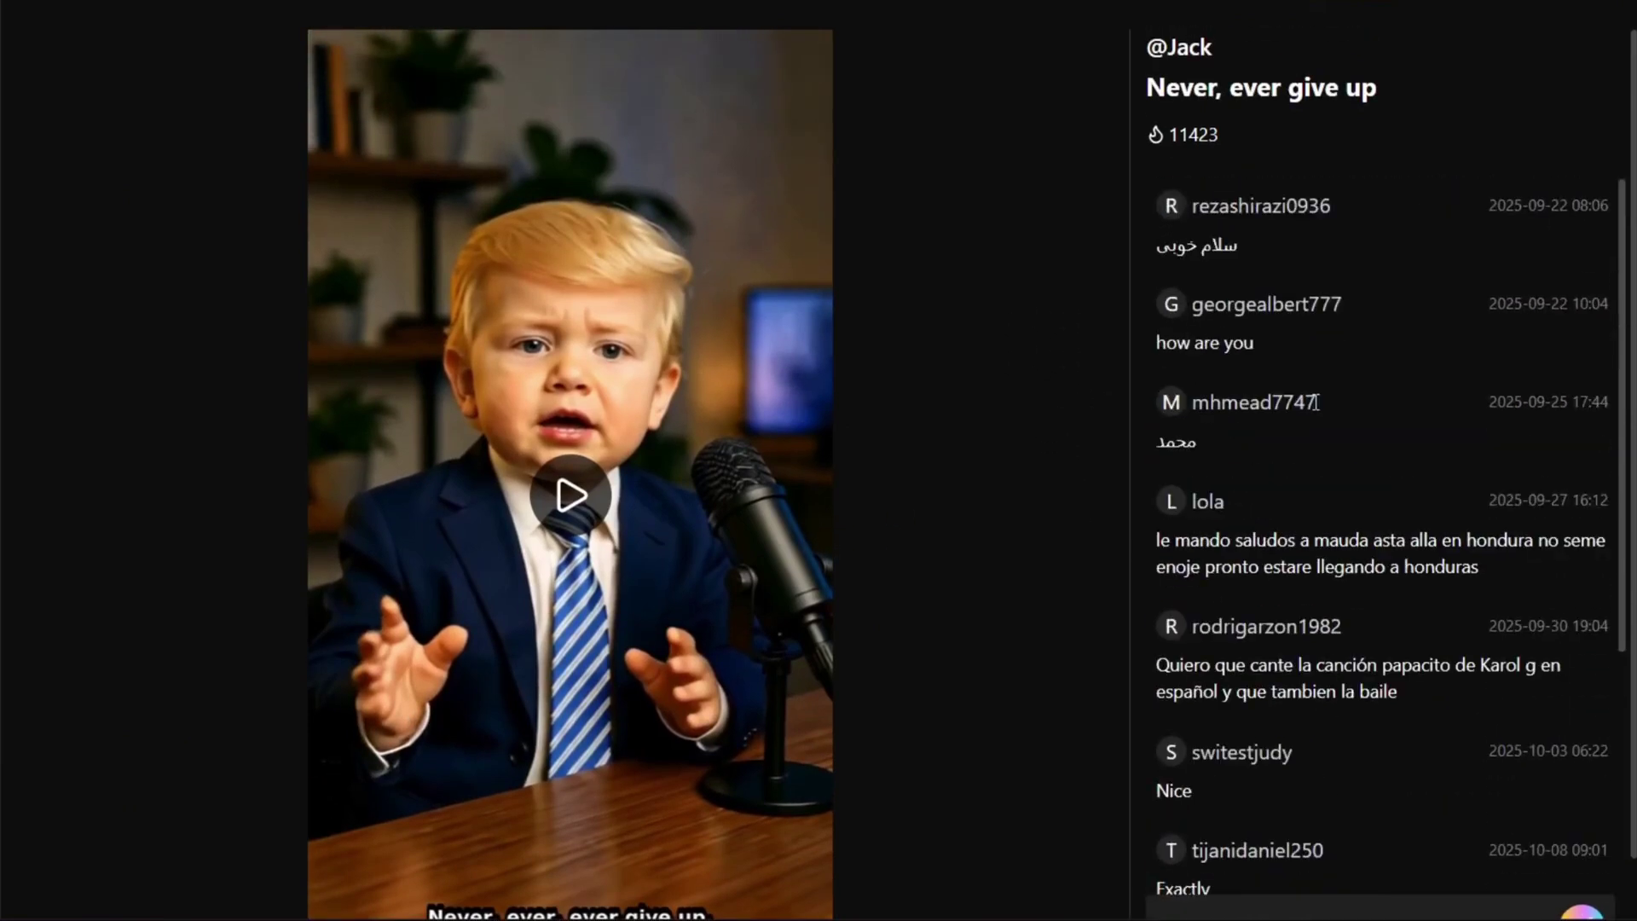
pyautogui.click(54, 2)
pyautogui.scroll(-10, 1122, 428)
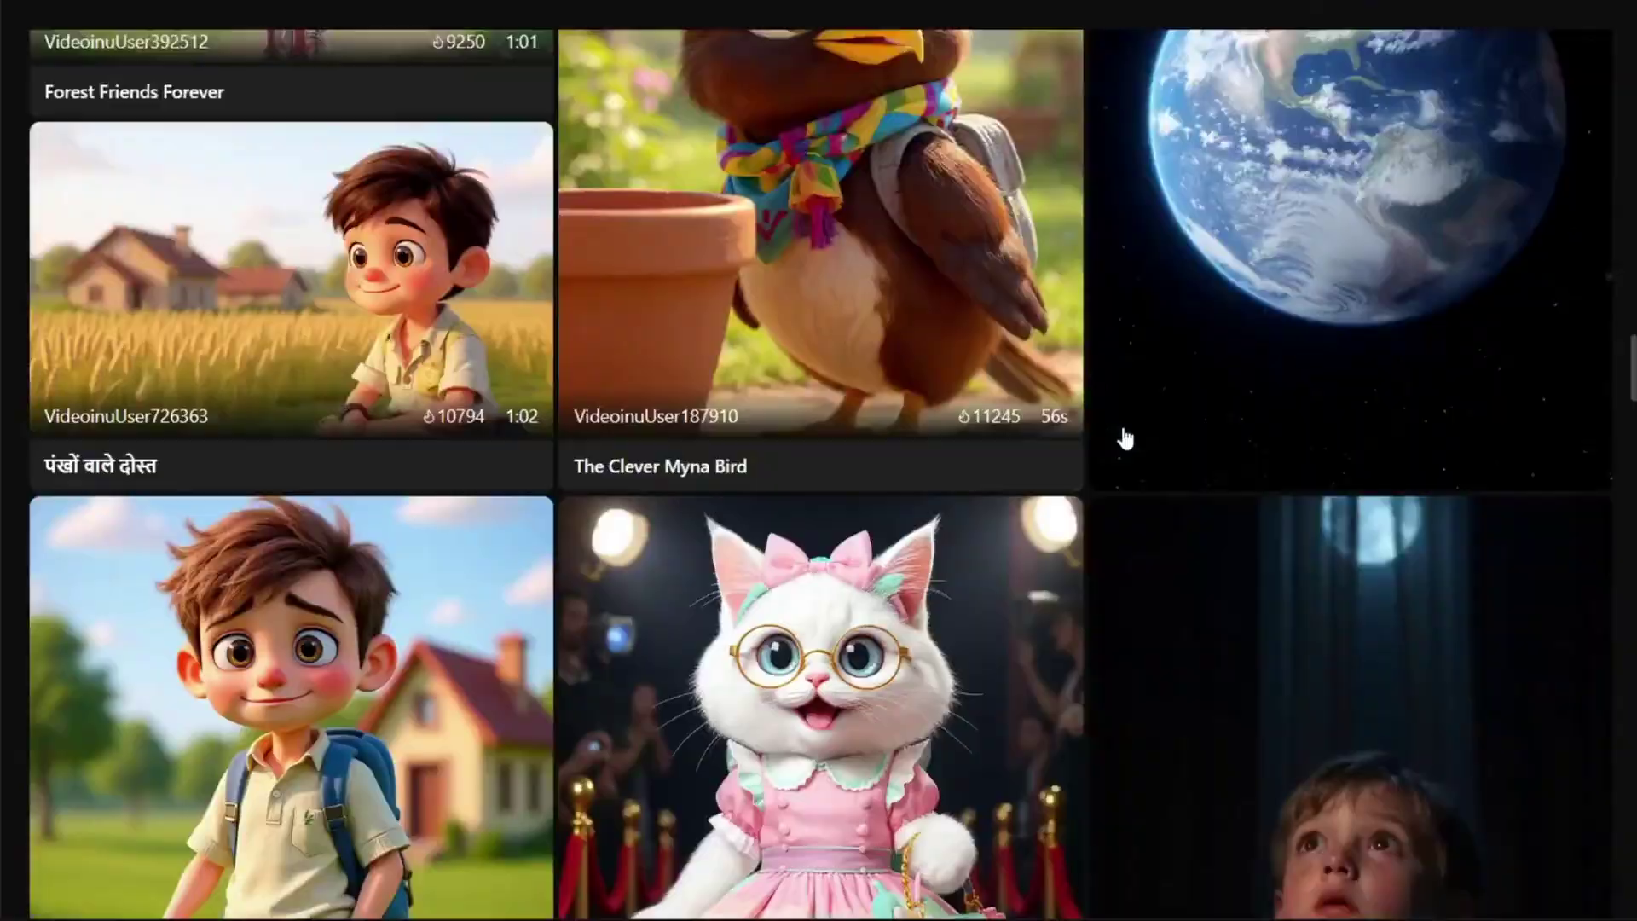
pyautogui.scroll(-10, 1122, 438)
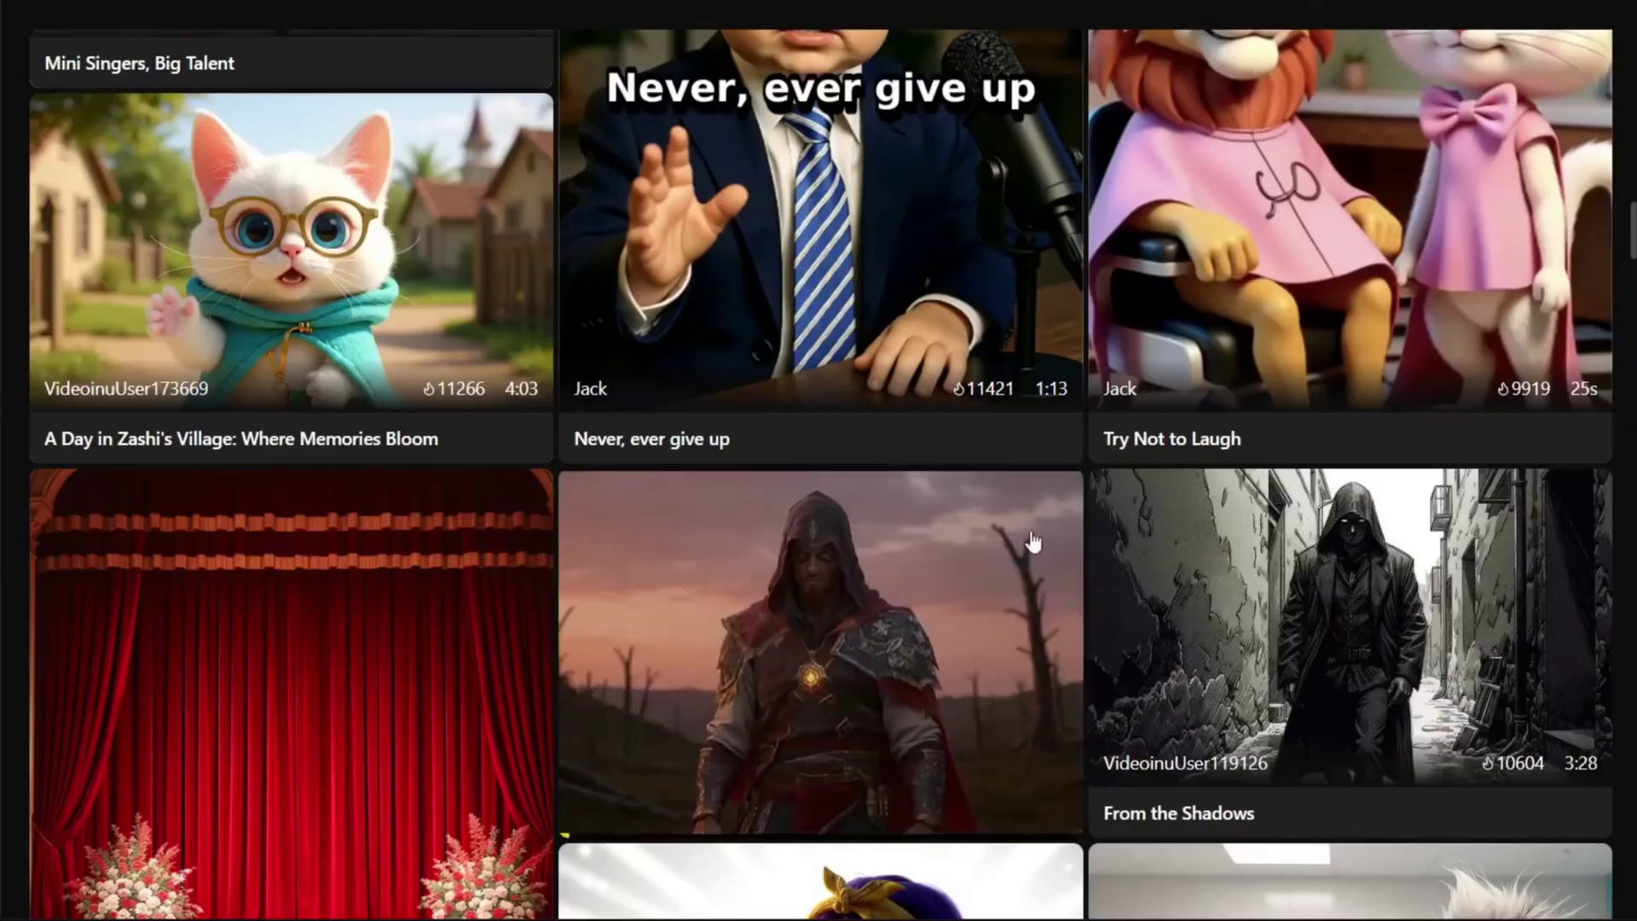
pyautogui.click(954, 584)
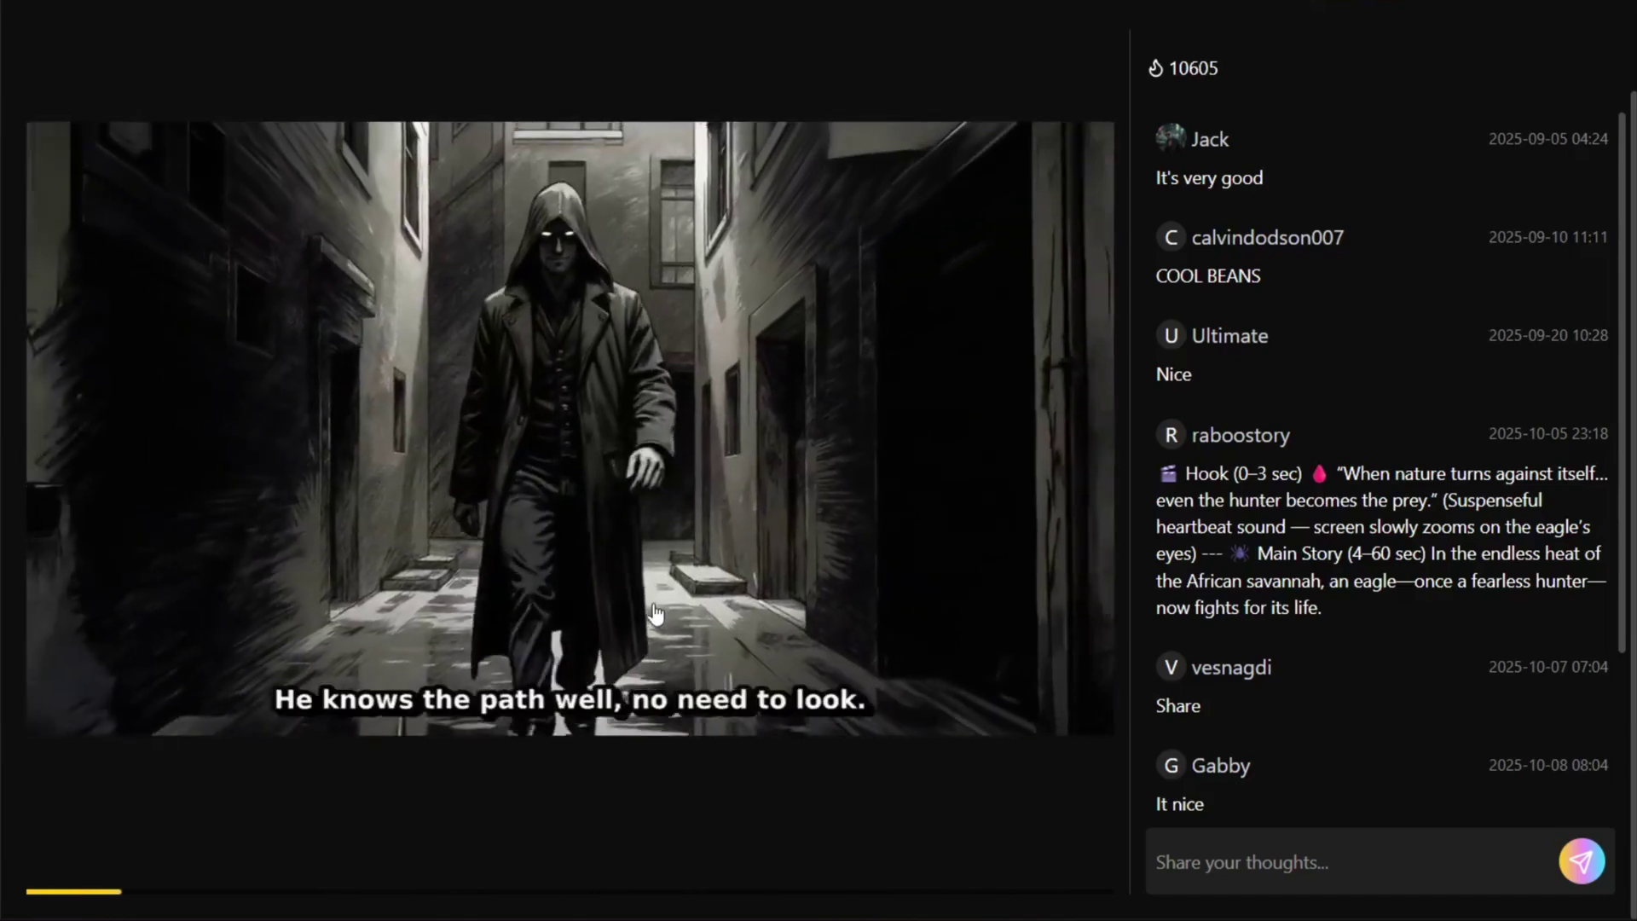
pyautogui.click(238, 141)
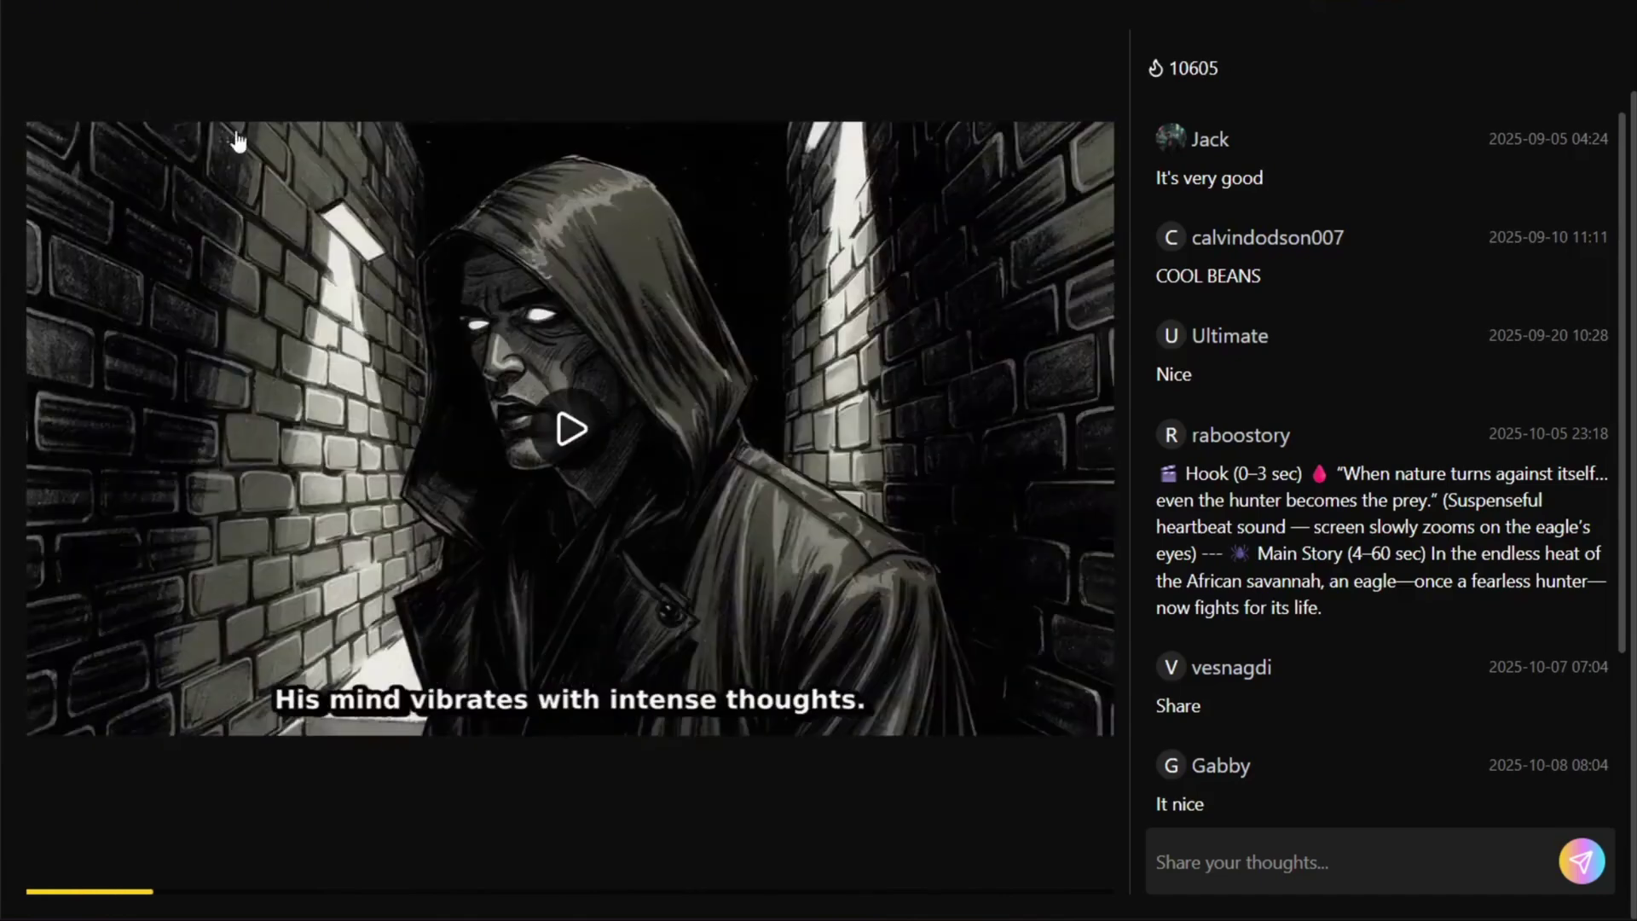
pyautogui.press('Escape')
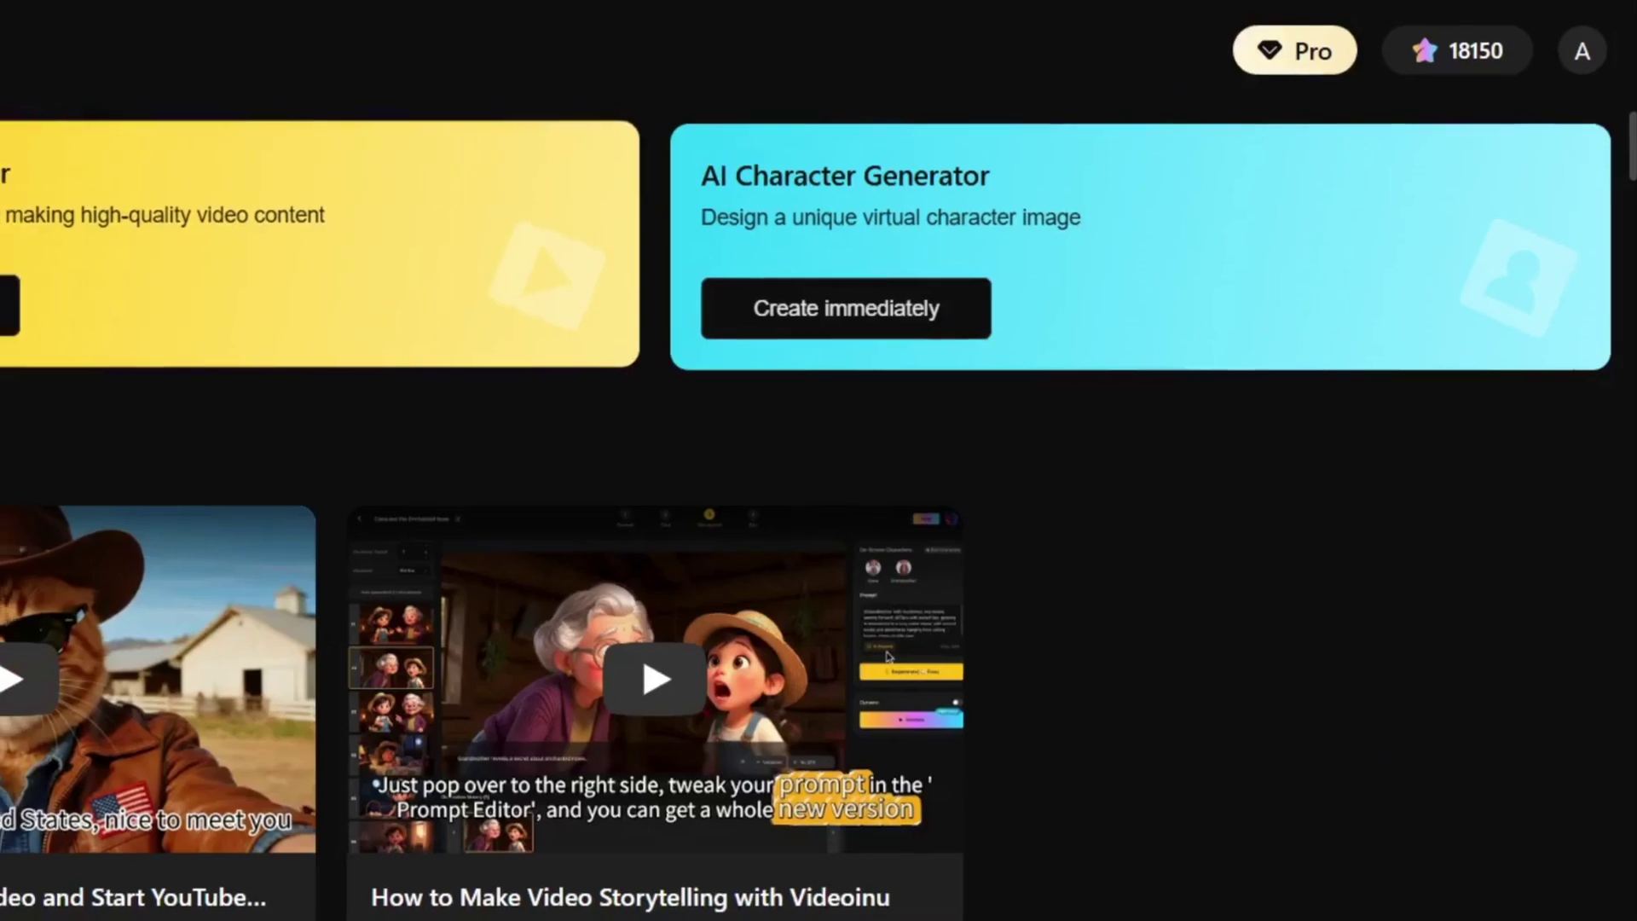
# Step: Create a new untitled project from the Story Video Generator card on Home
pyautogui.scroll(-15, 684, 486)
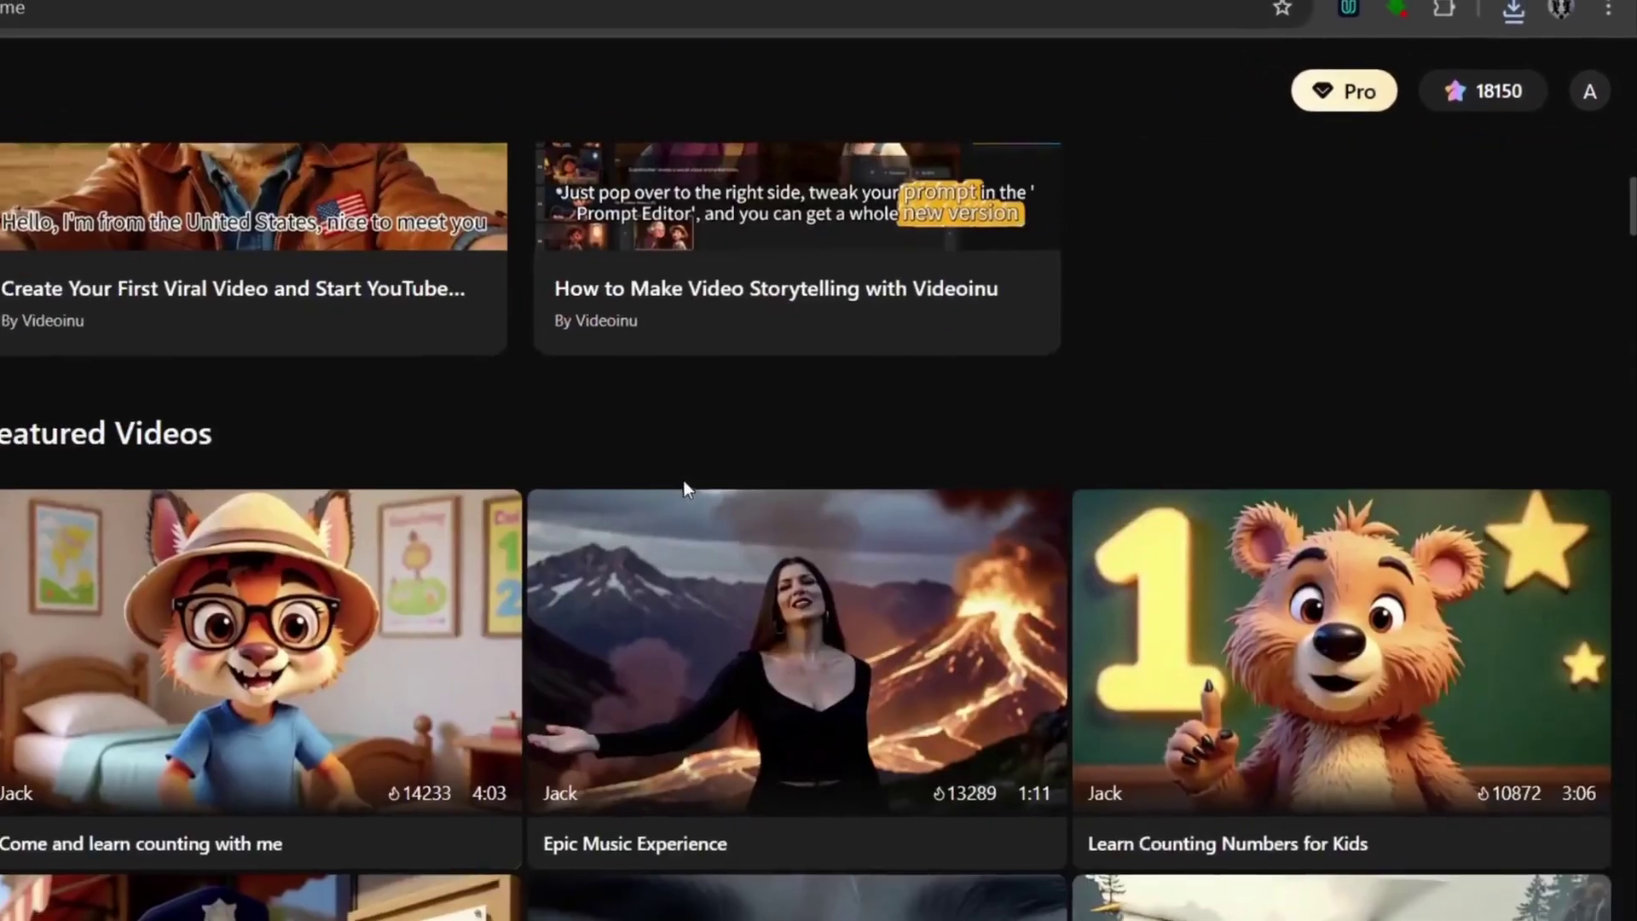
pyautogui.scroll(15, 768, 486)
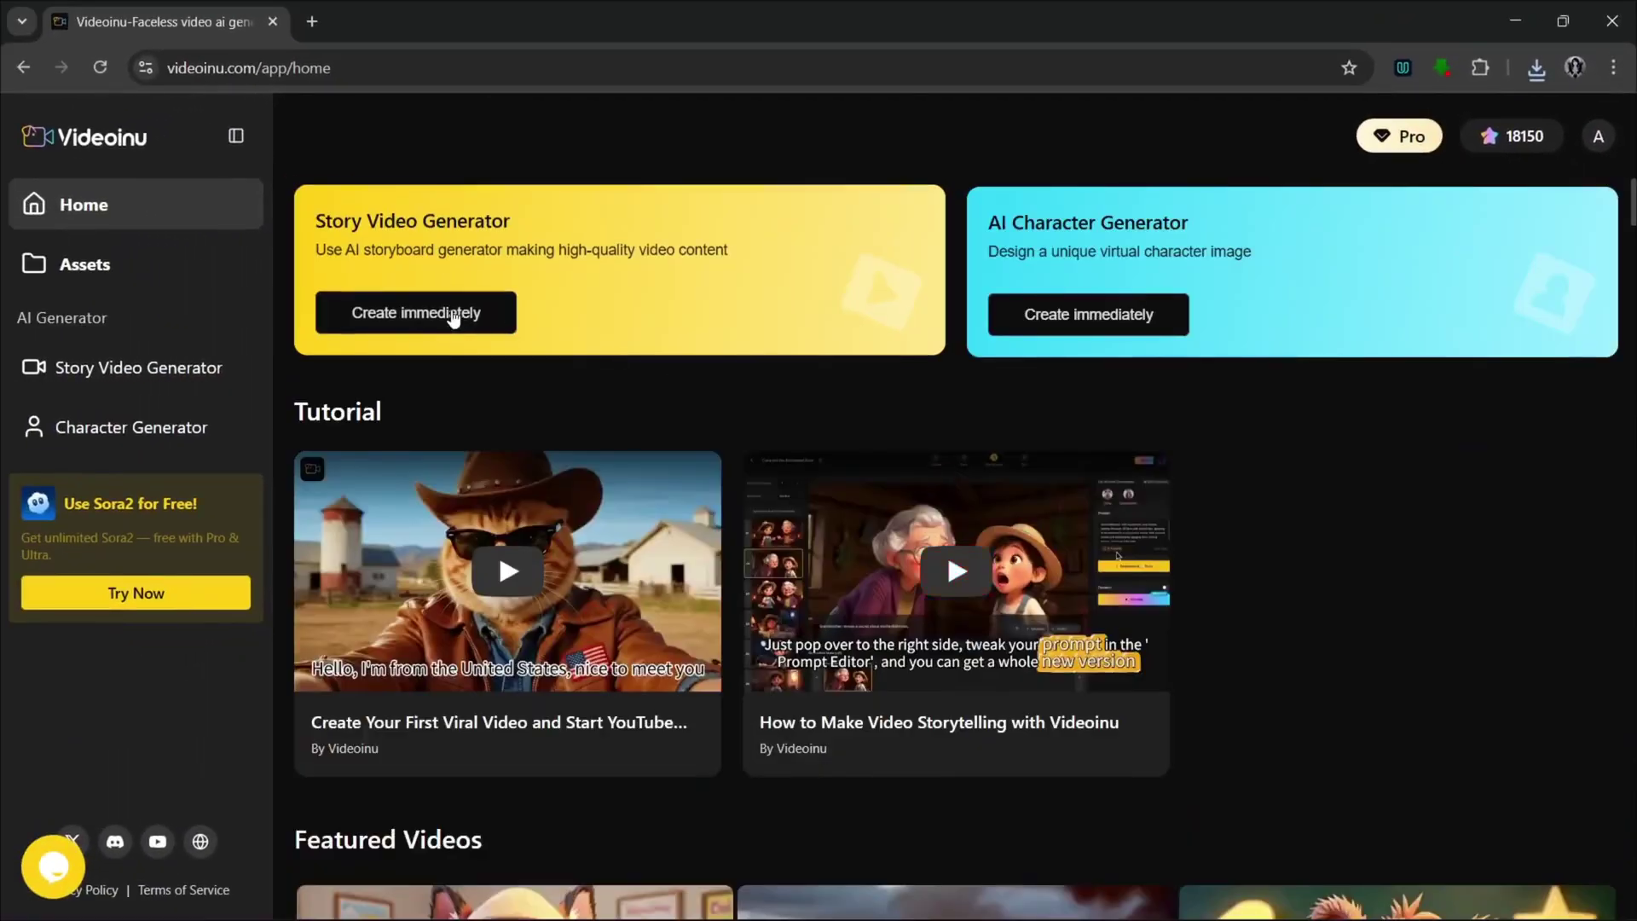
pyautogui.click(452, 317)
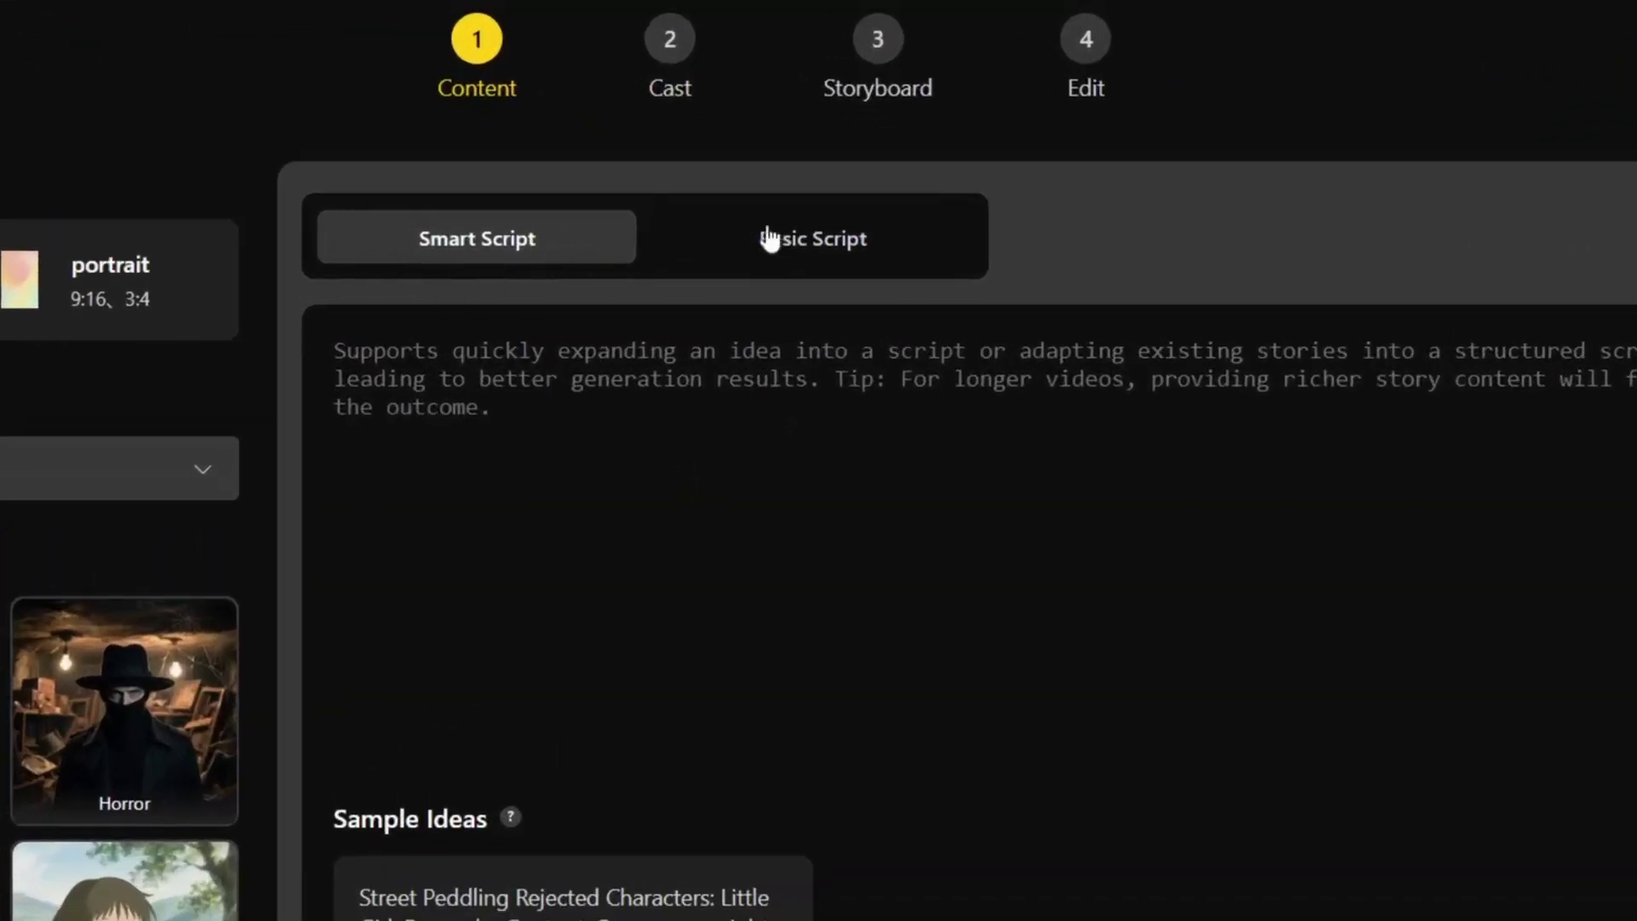
# Step: Keep Smart Script and English language, and switch the visual style to Cinematic
pyautogui.click(845, 252)
pyautogui.click(522, 238)
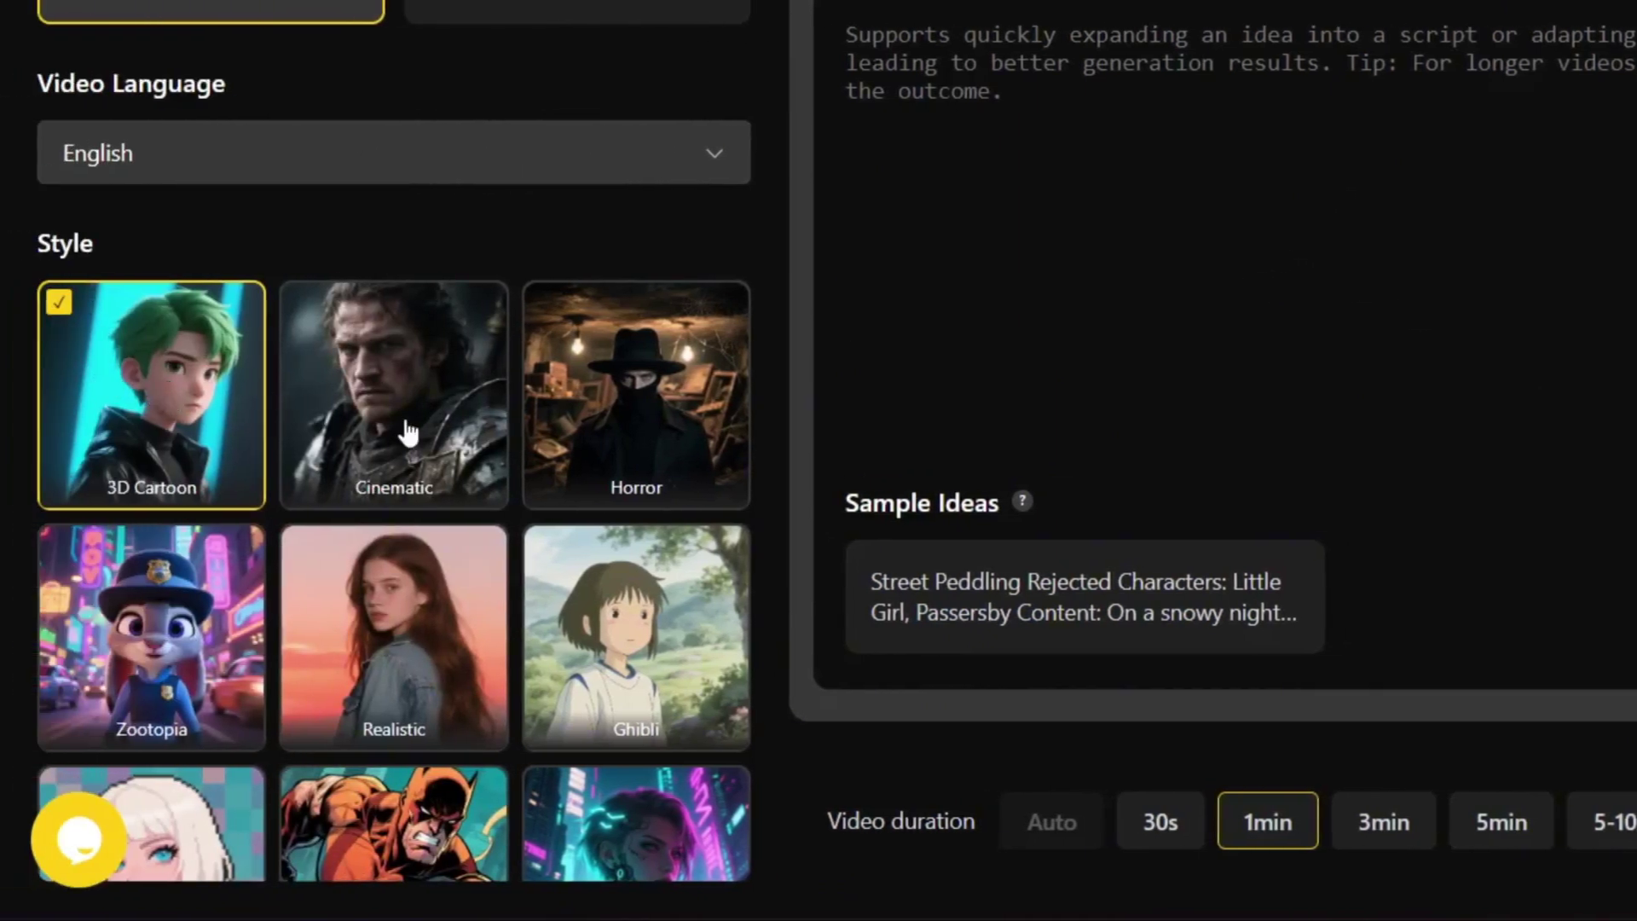
pyautogui.scroll(3, 438, 596)
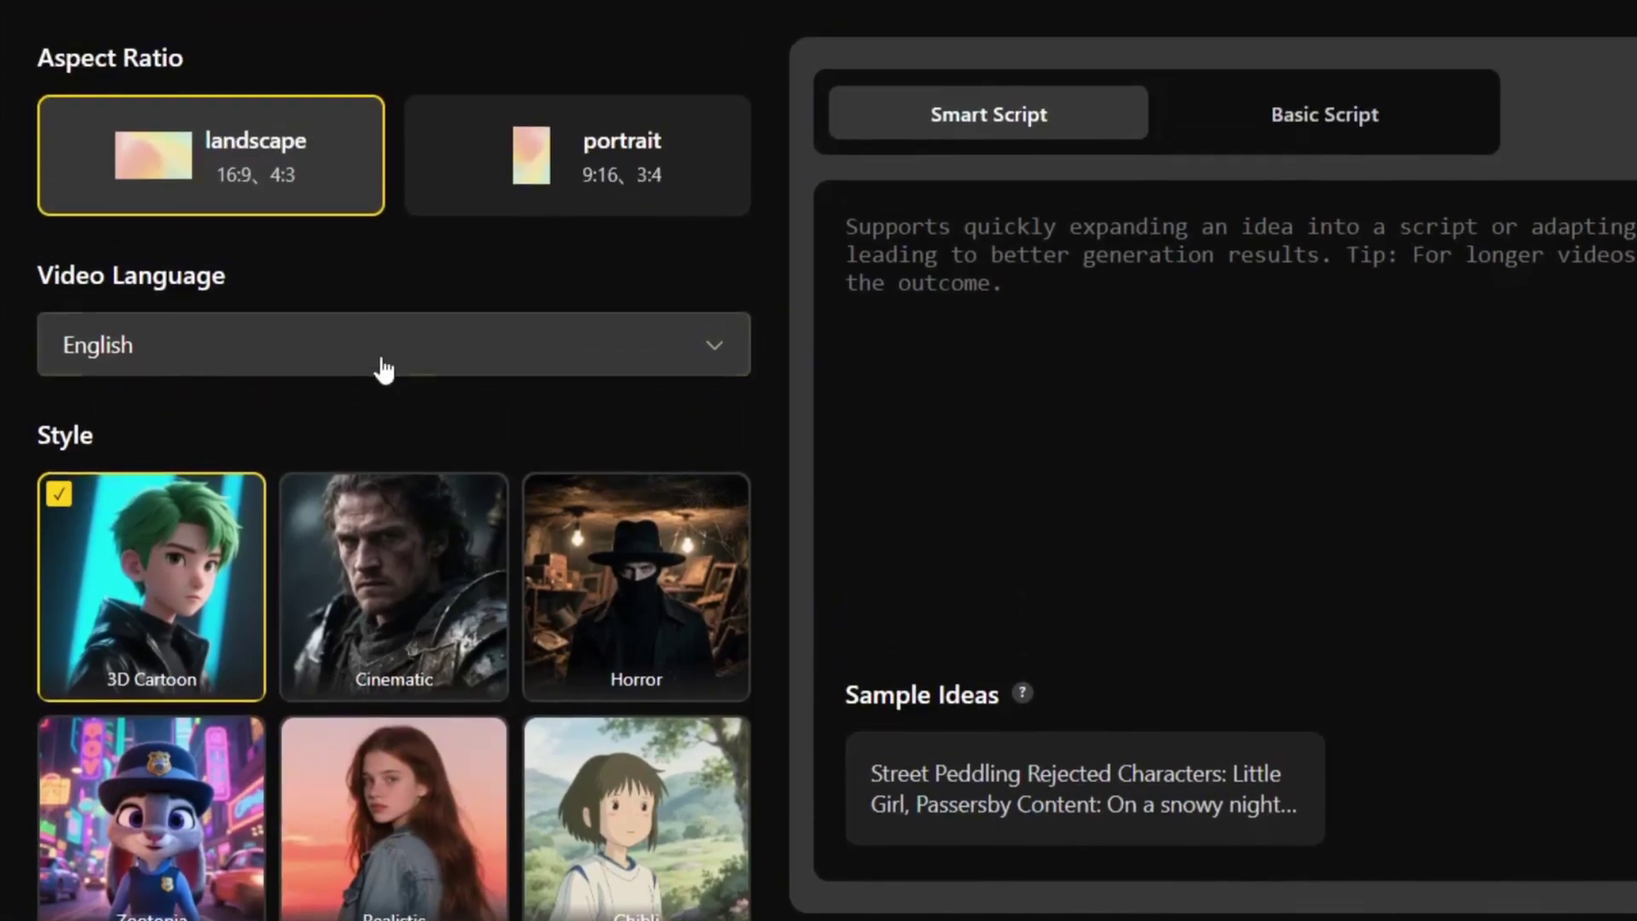
pyautogui.click(384, 368)
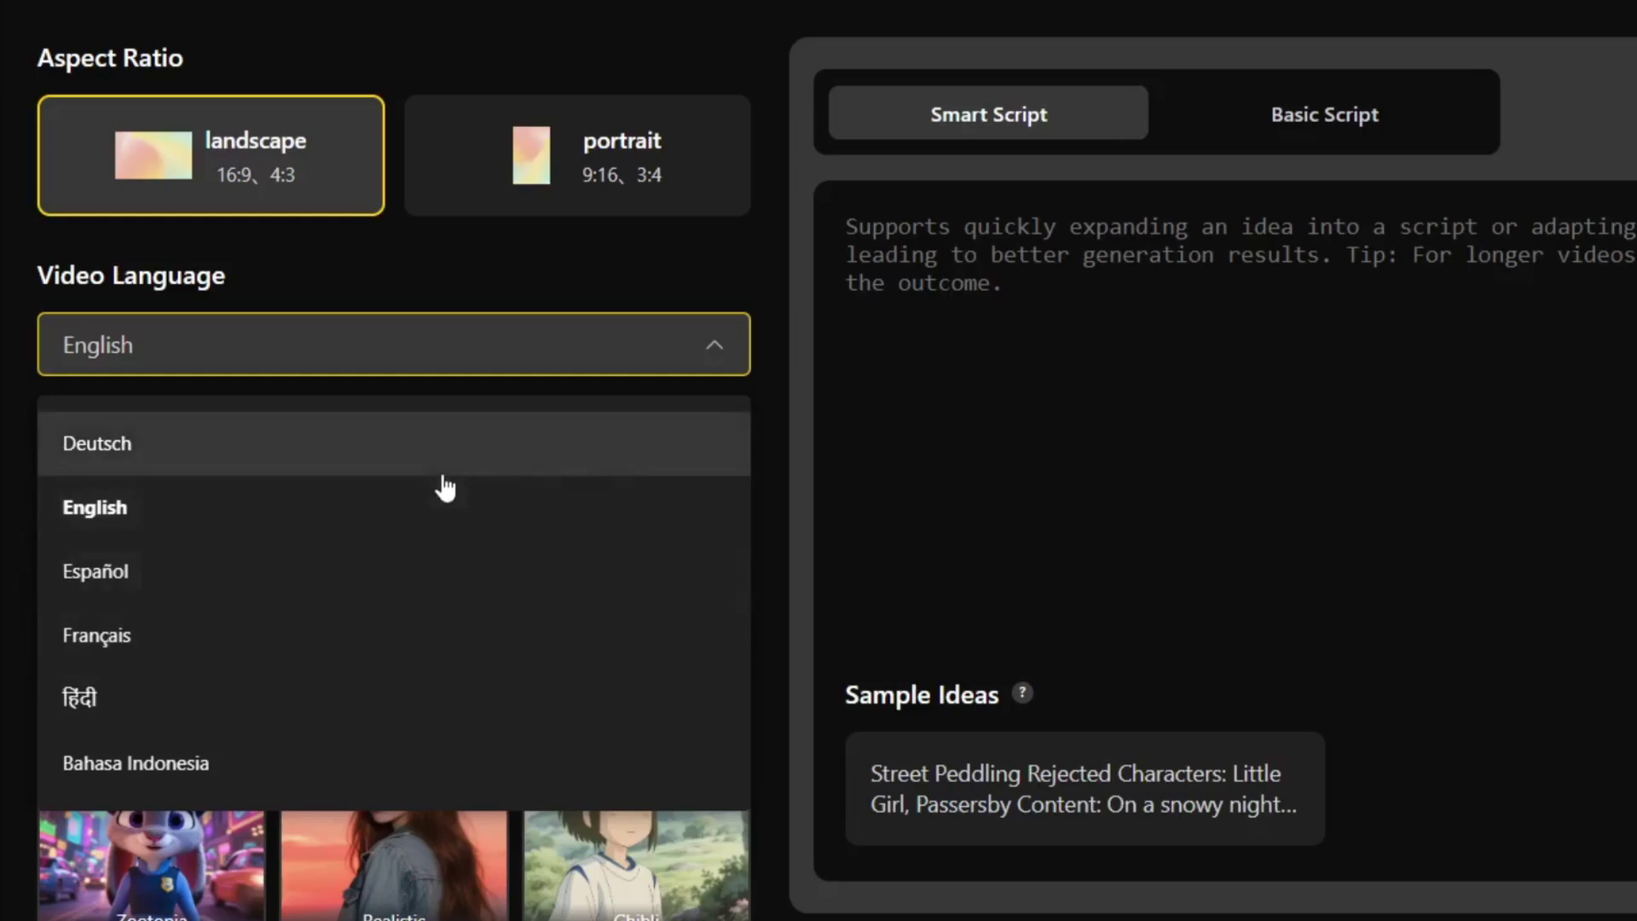
pyautogui.click(577, 384)
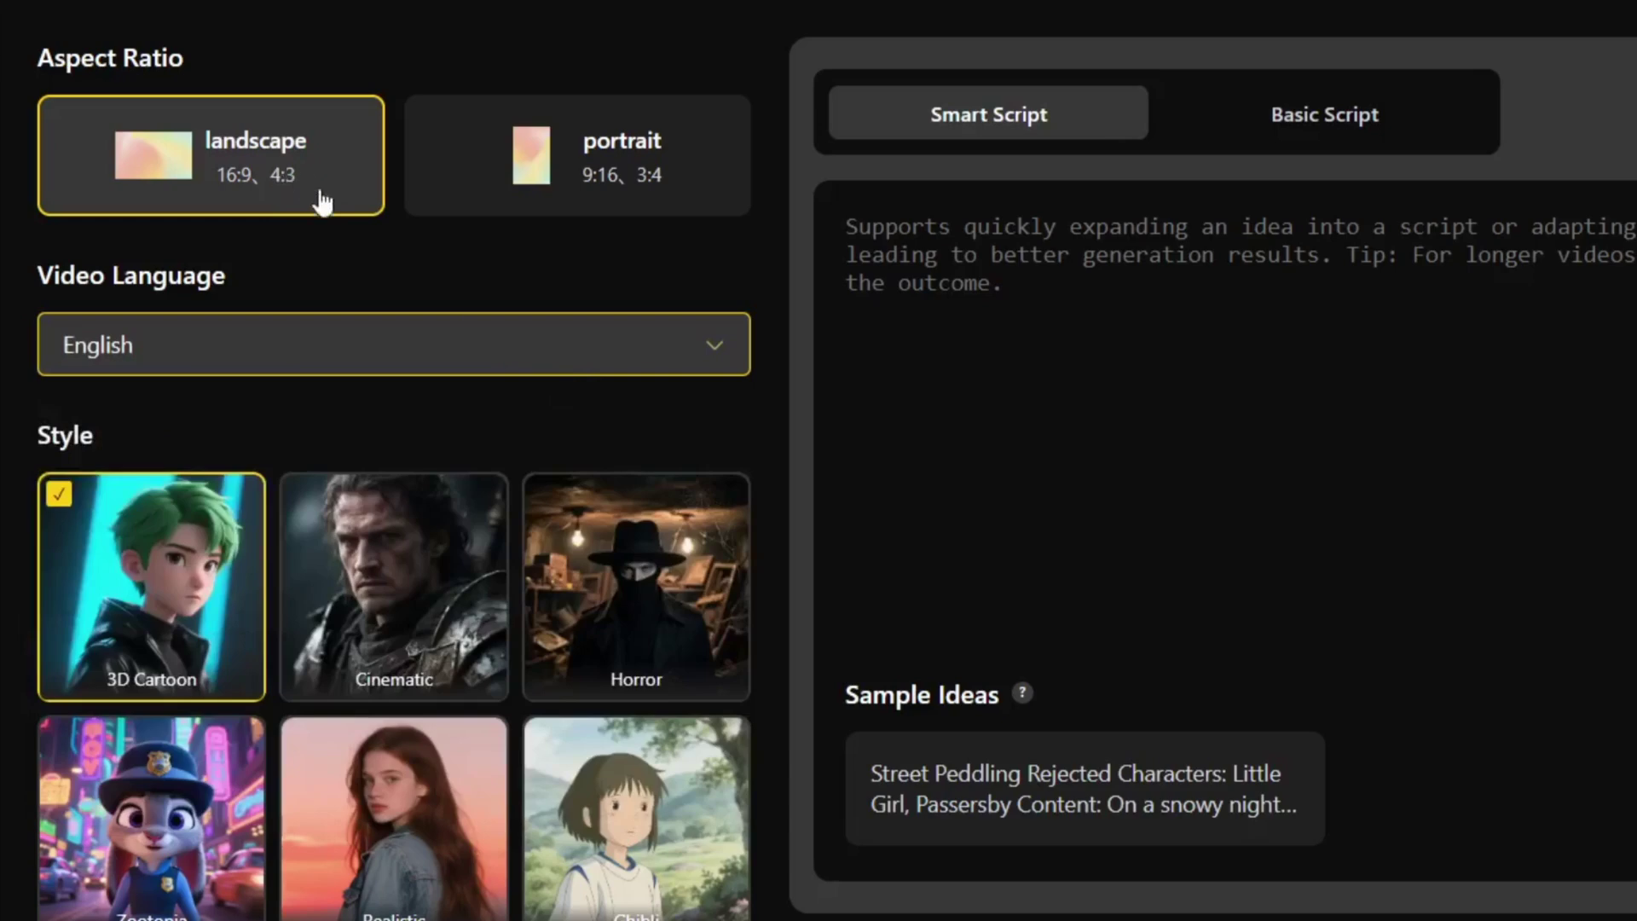
pyautogui.click(393, 554)
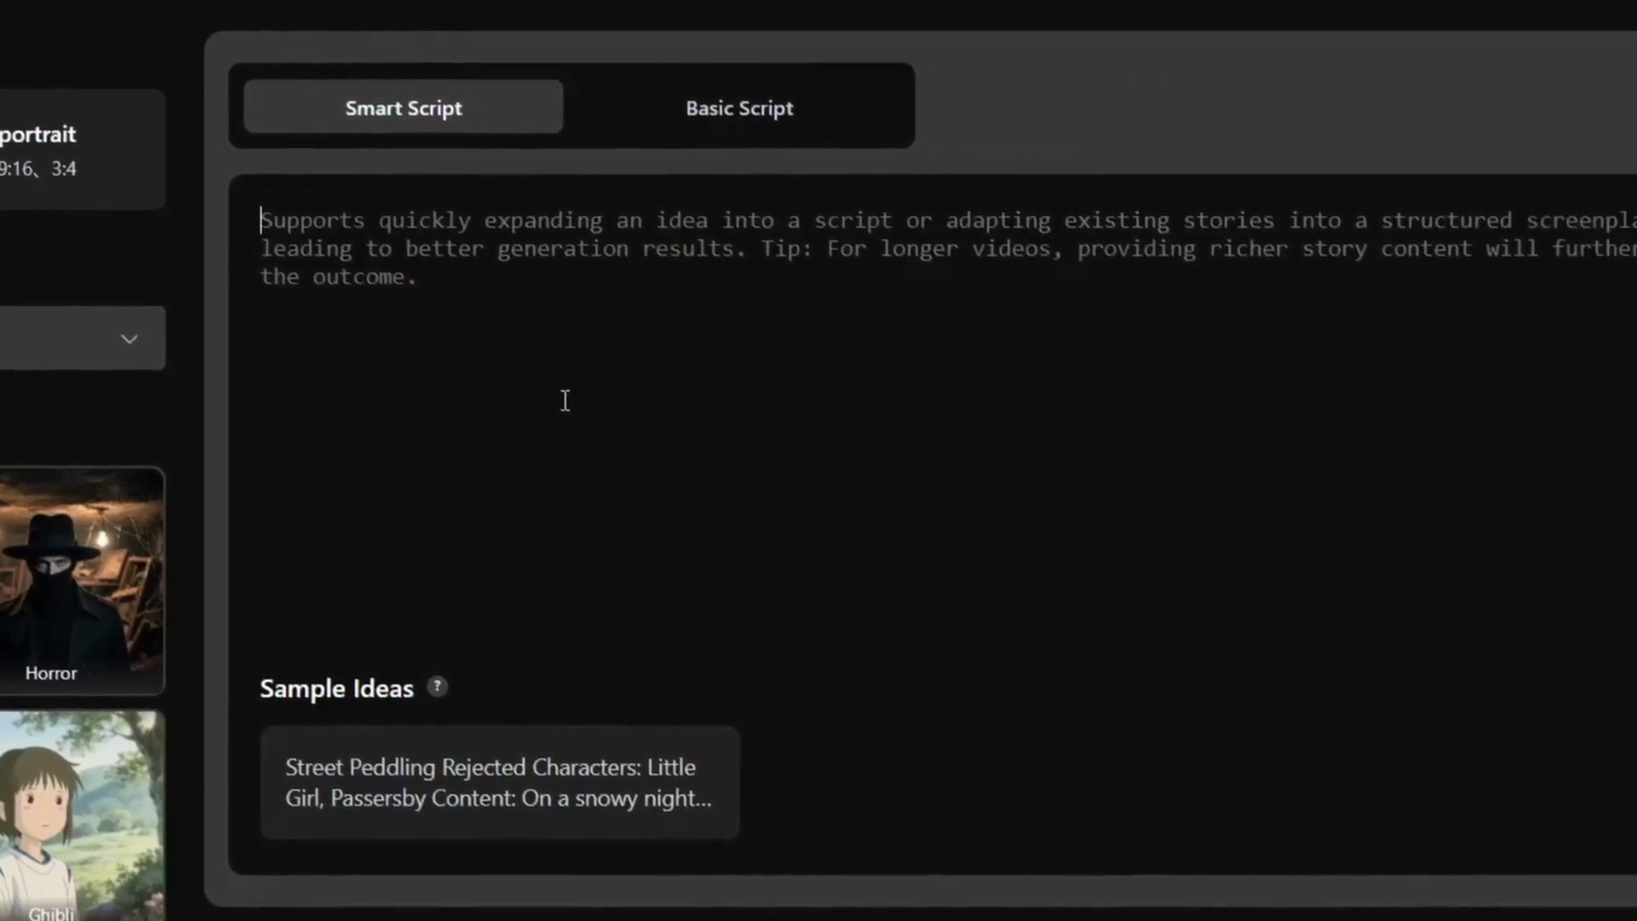
# Step: Enter the criminal-clown bank robbery idea, set 5 minutes, and generate the 'Cold Light, Hot Money' script
pyautogui.write('A ')
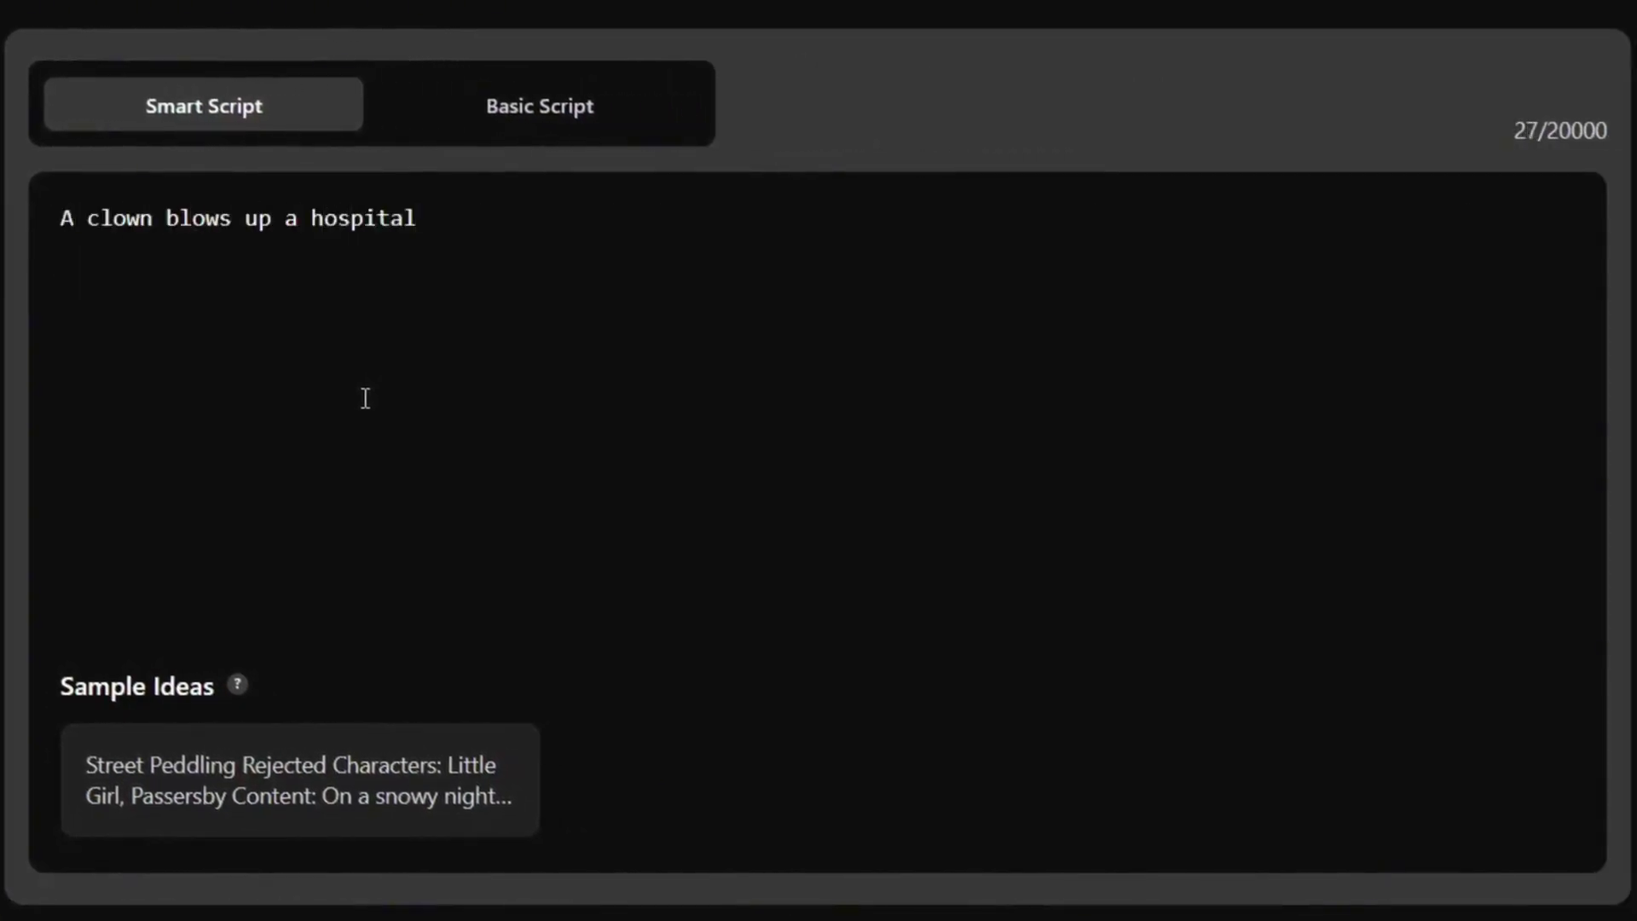
pyautogui.write('criminal')
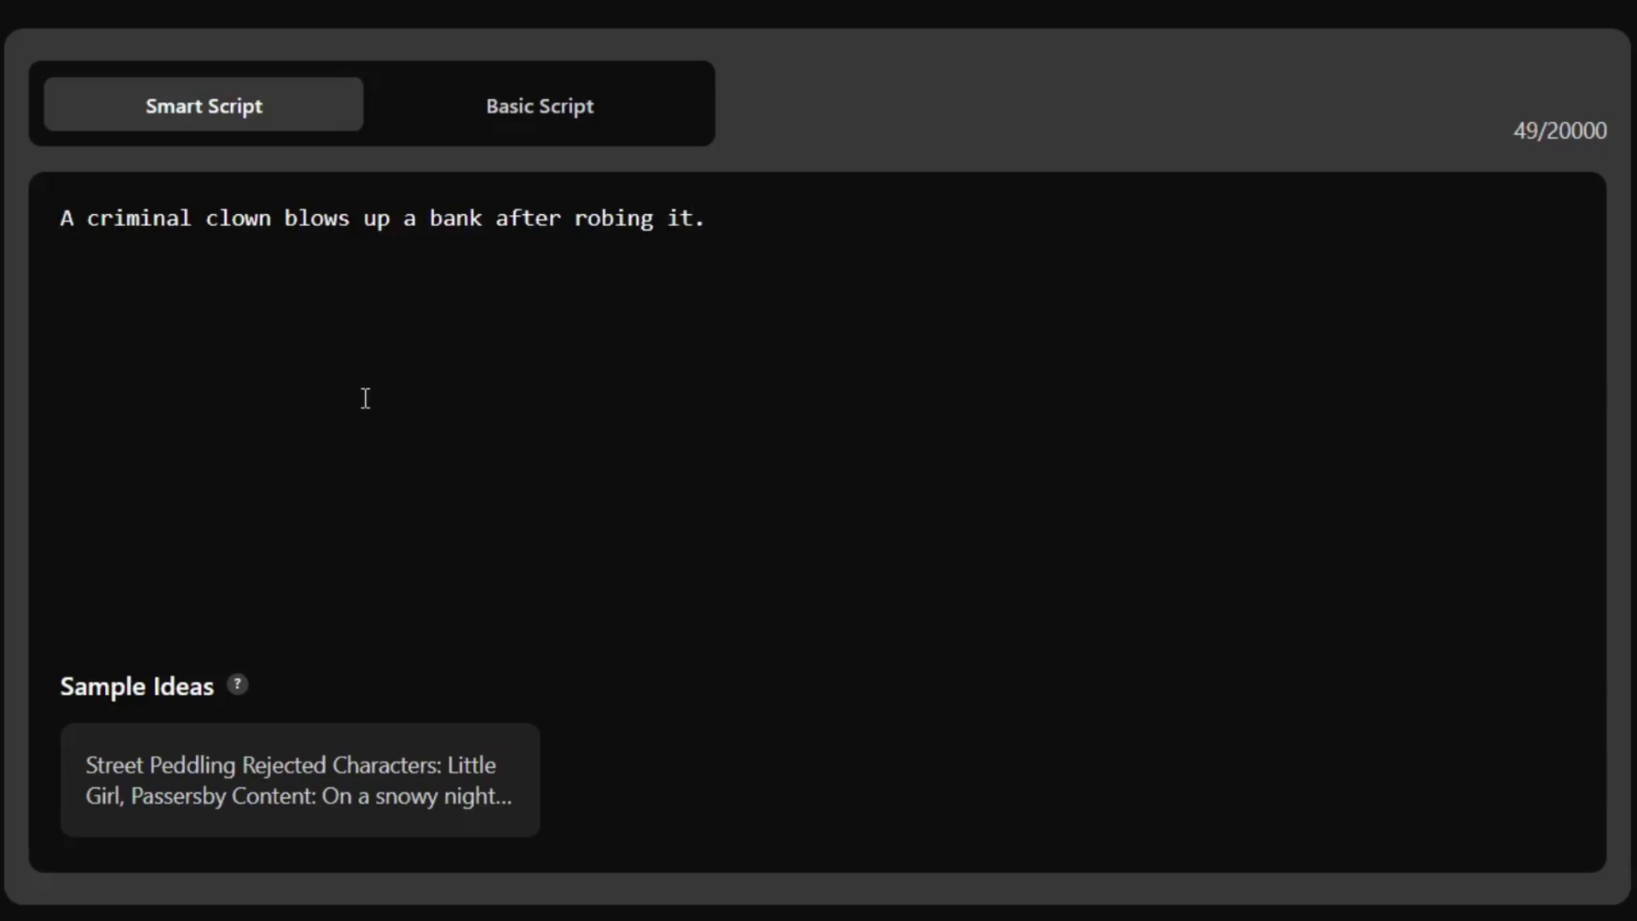
pyautogui.click(710, 828)
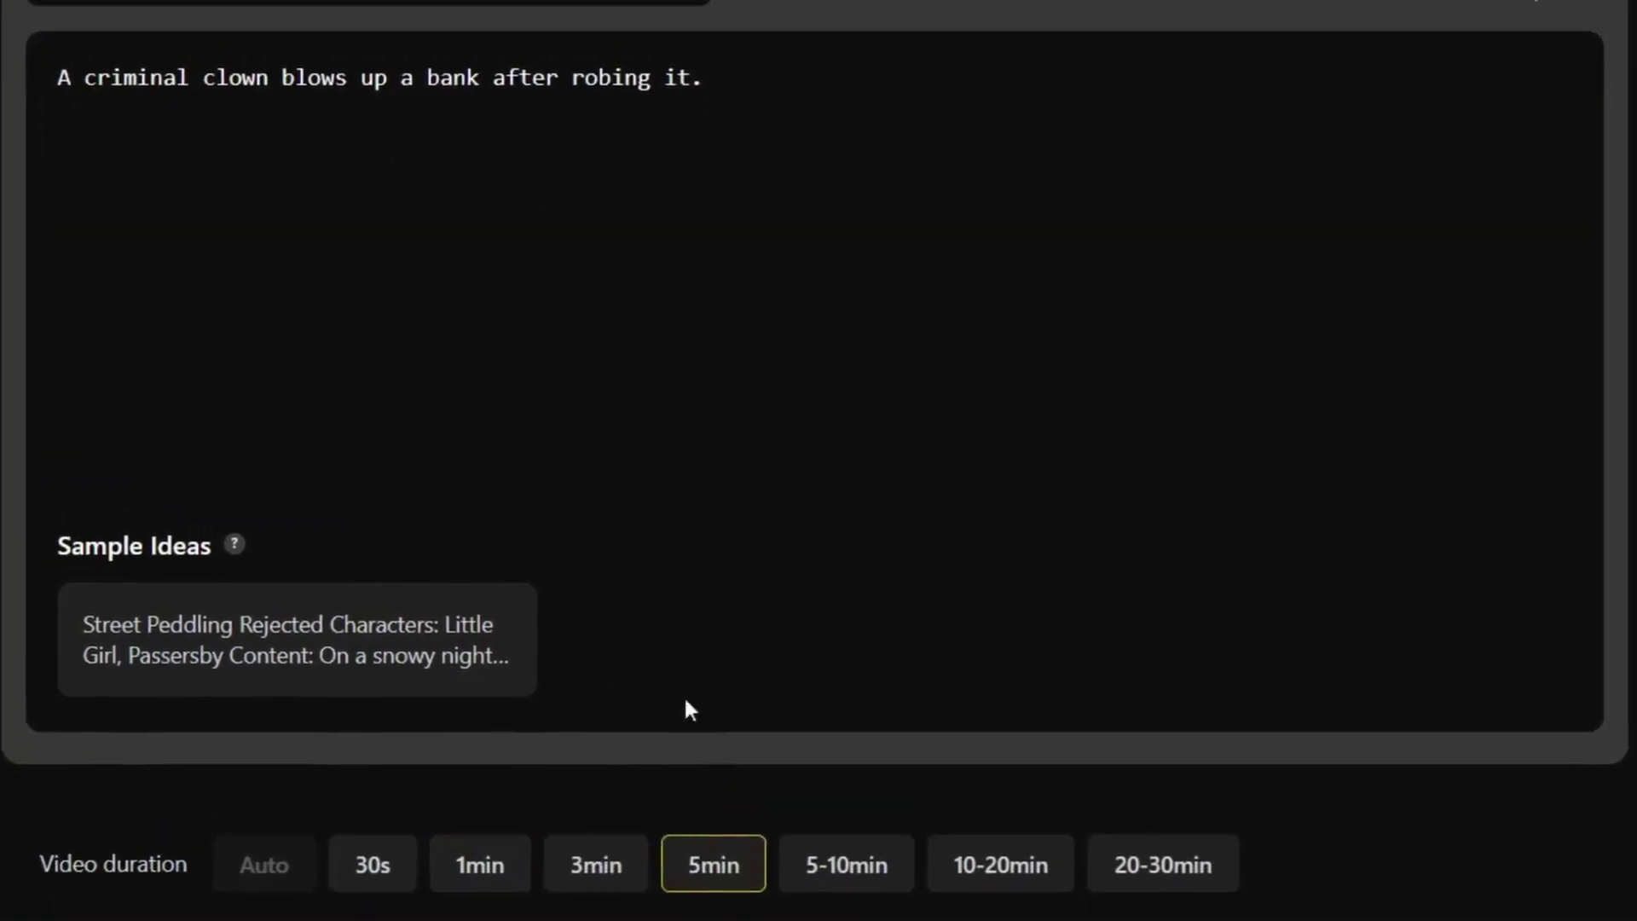
pyautogui.click(1446, 12)
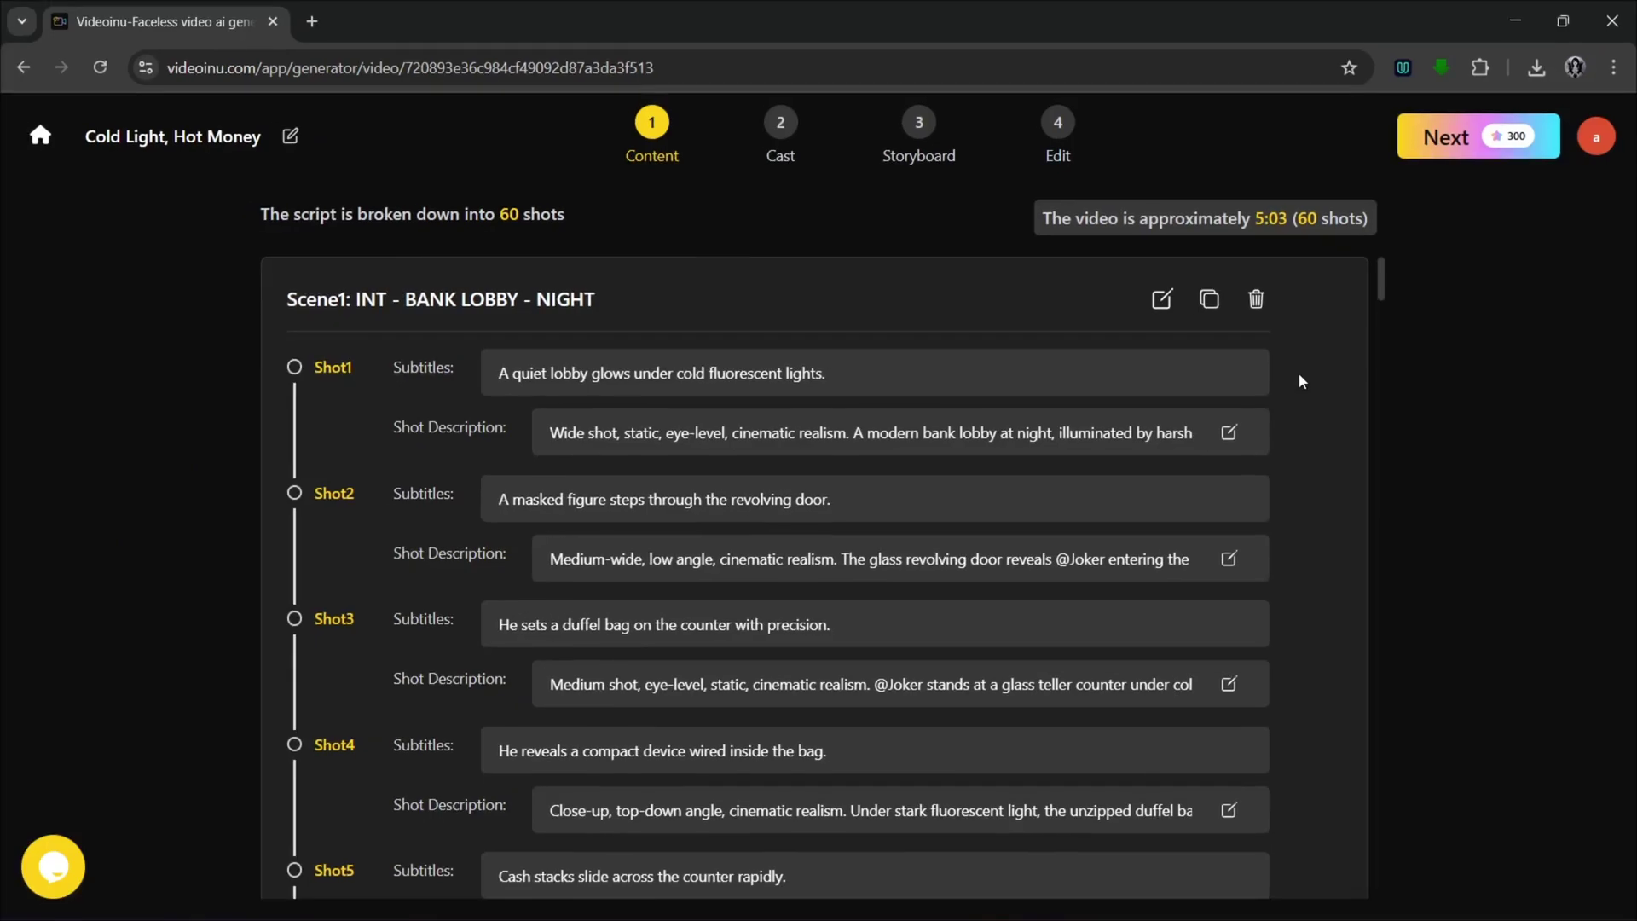
# Step: Review the script scenes and submit them, reaching the Cast step with the auto-detected character Joker
pyautogui.scroll(-10, 873, 501)
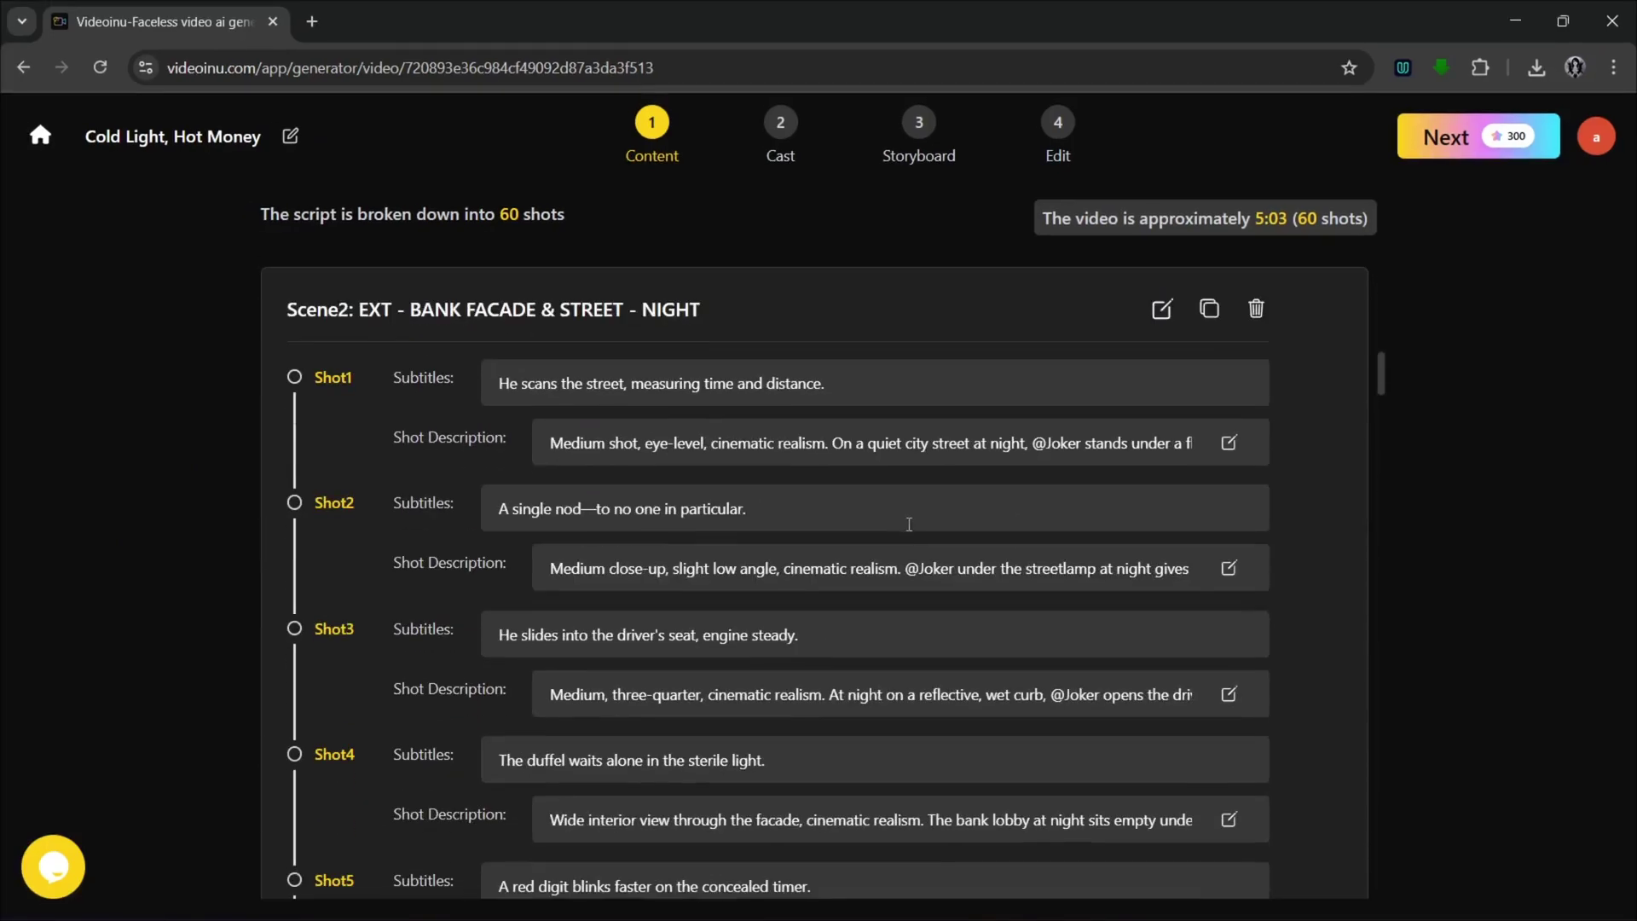
pyautogui.scroll(-15, 512, 621)
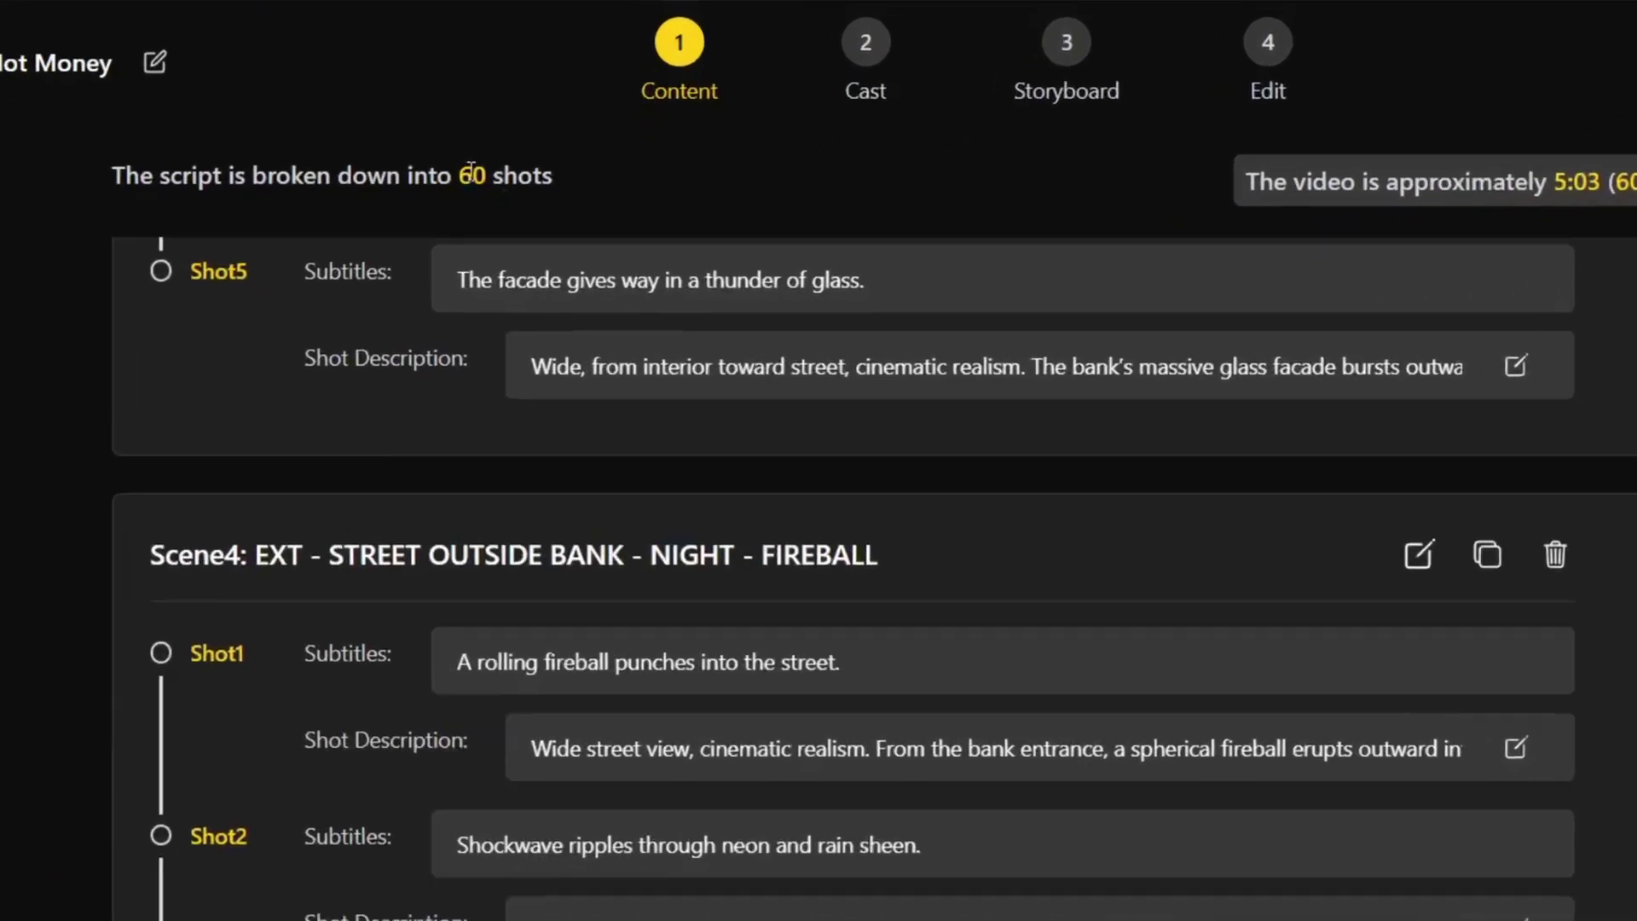
pyautogui.doubleClick(508, 214)
pyautogui.scroll(10, 1358, 475)
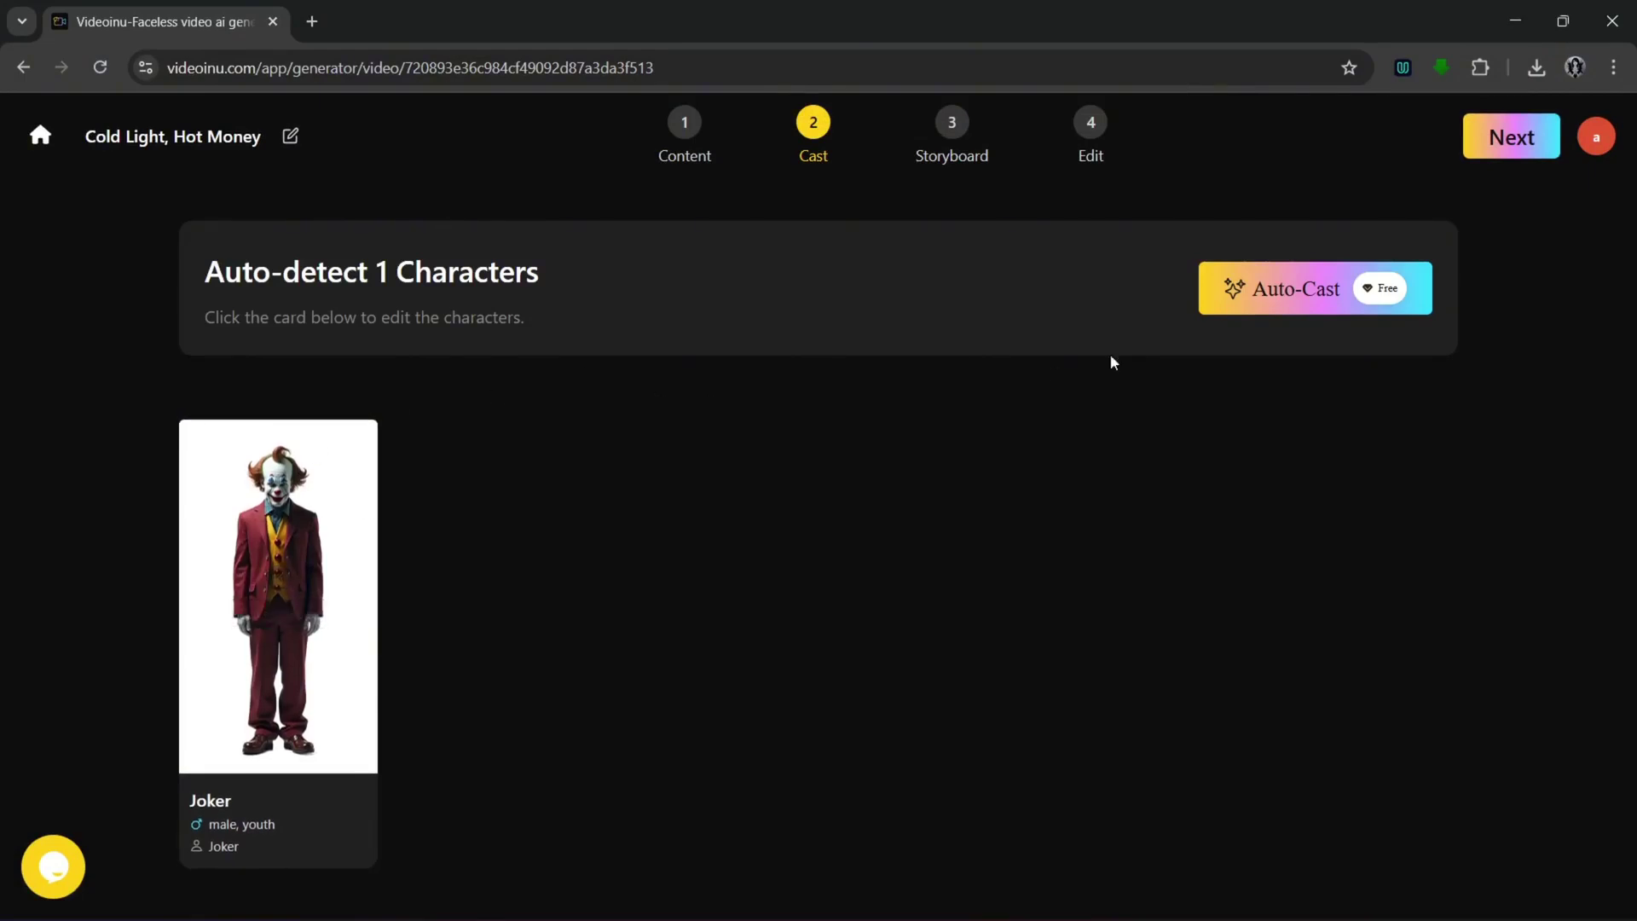
# Step: Save the Joker cast and browse the 60 auto-generated storyboard images with narration
pyautogui.click(1478, 147)
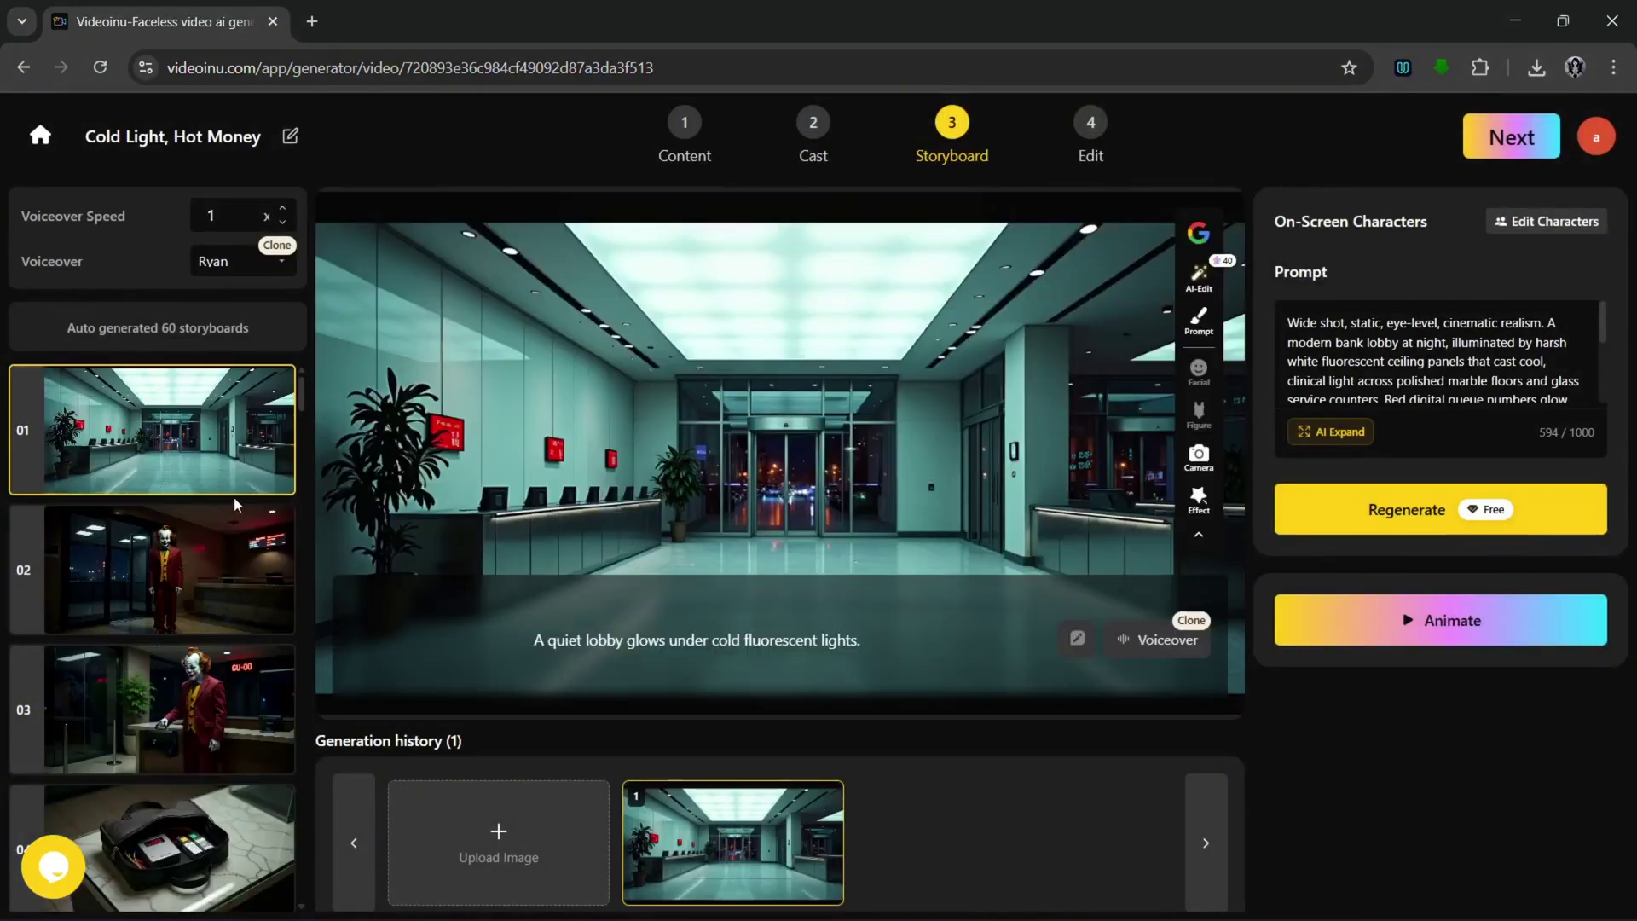
pyautogui.scroll(-20, 196, 495)
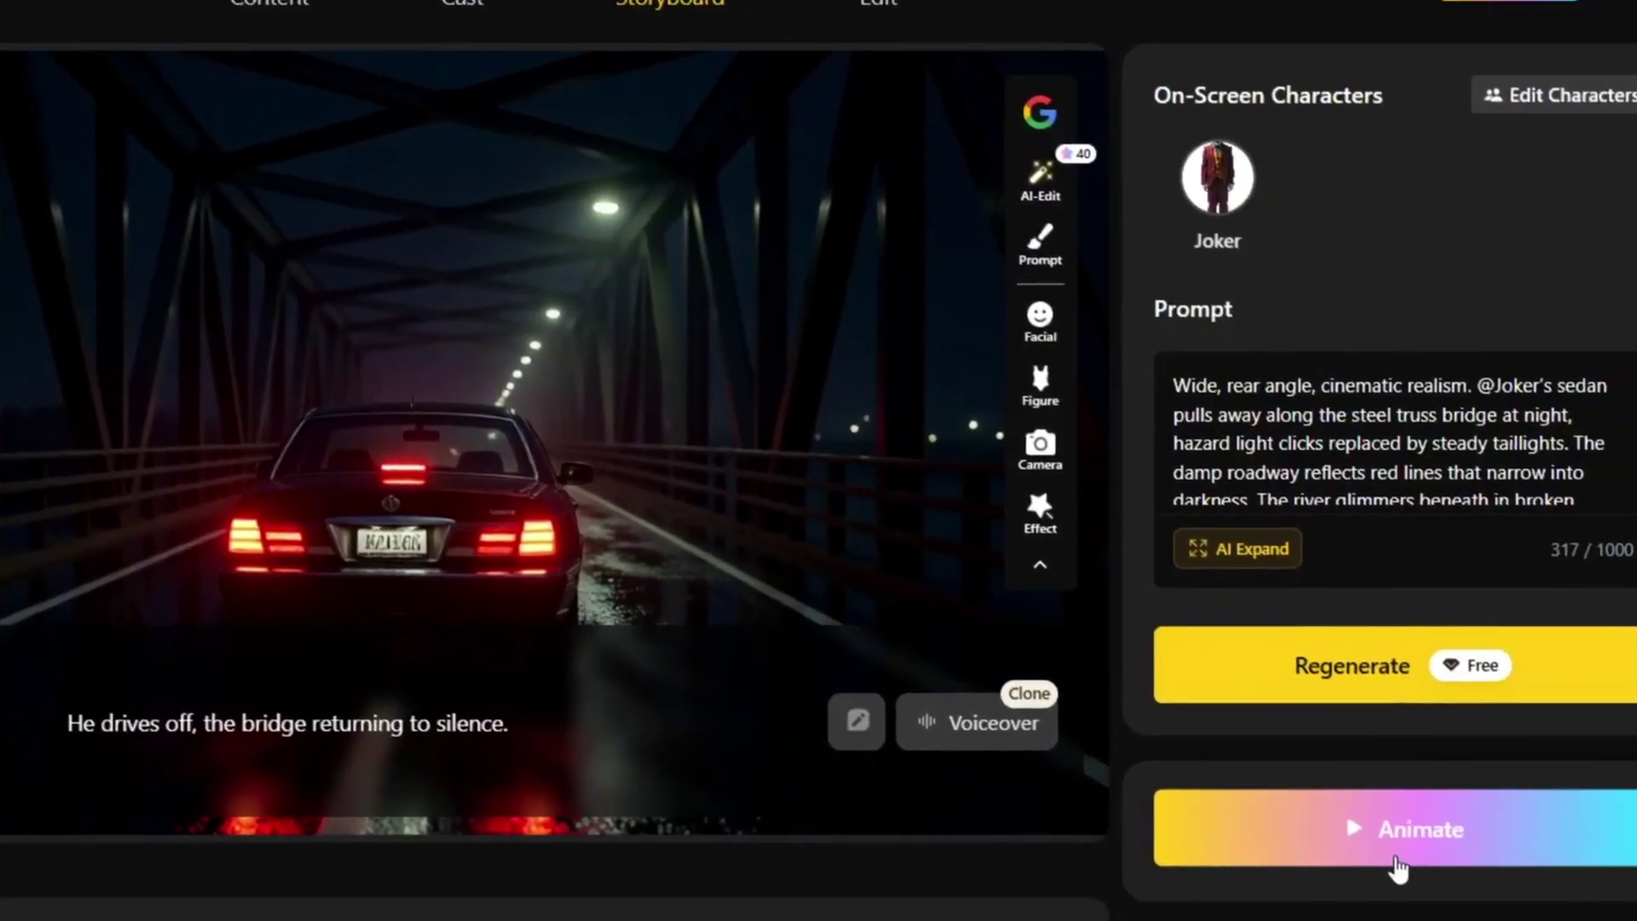
# Step: Animate all 60 storyboard images at once with V1.0 and confirm the submission
pyautogui.click(1397, 863)
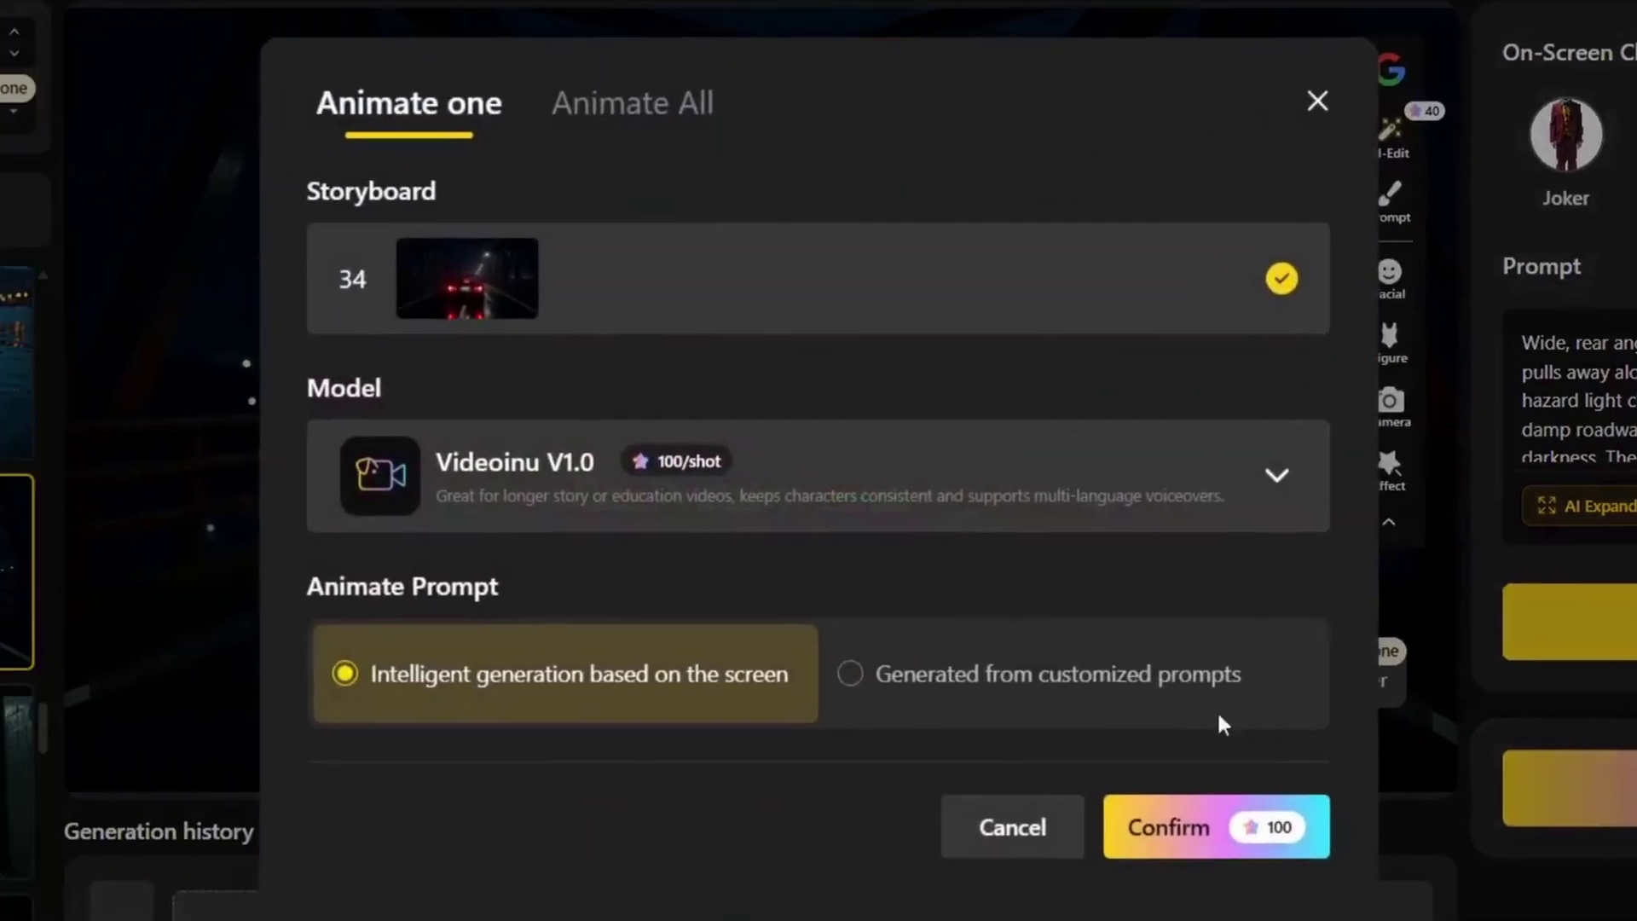
pyautogui.click(631, 104)
pyautogui.scroll(-20, 683, 420)
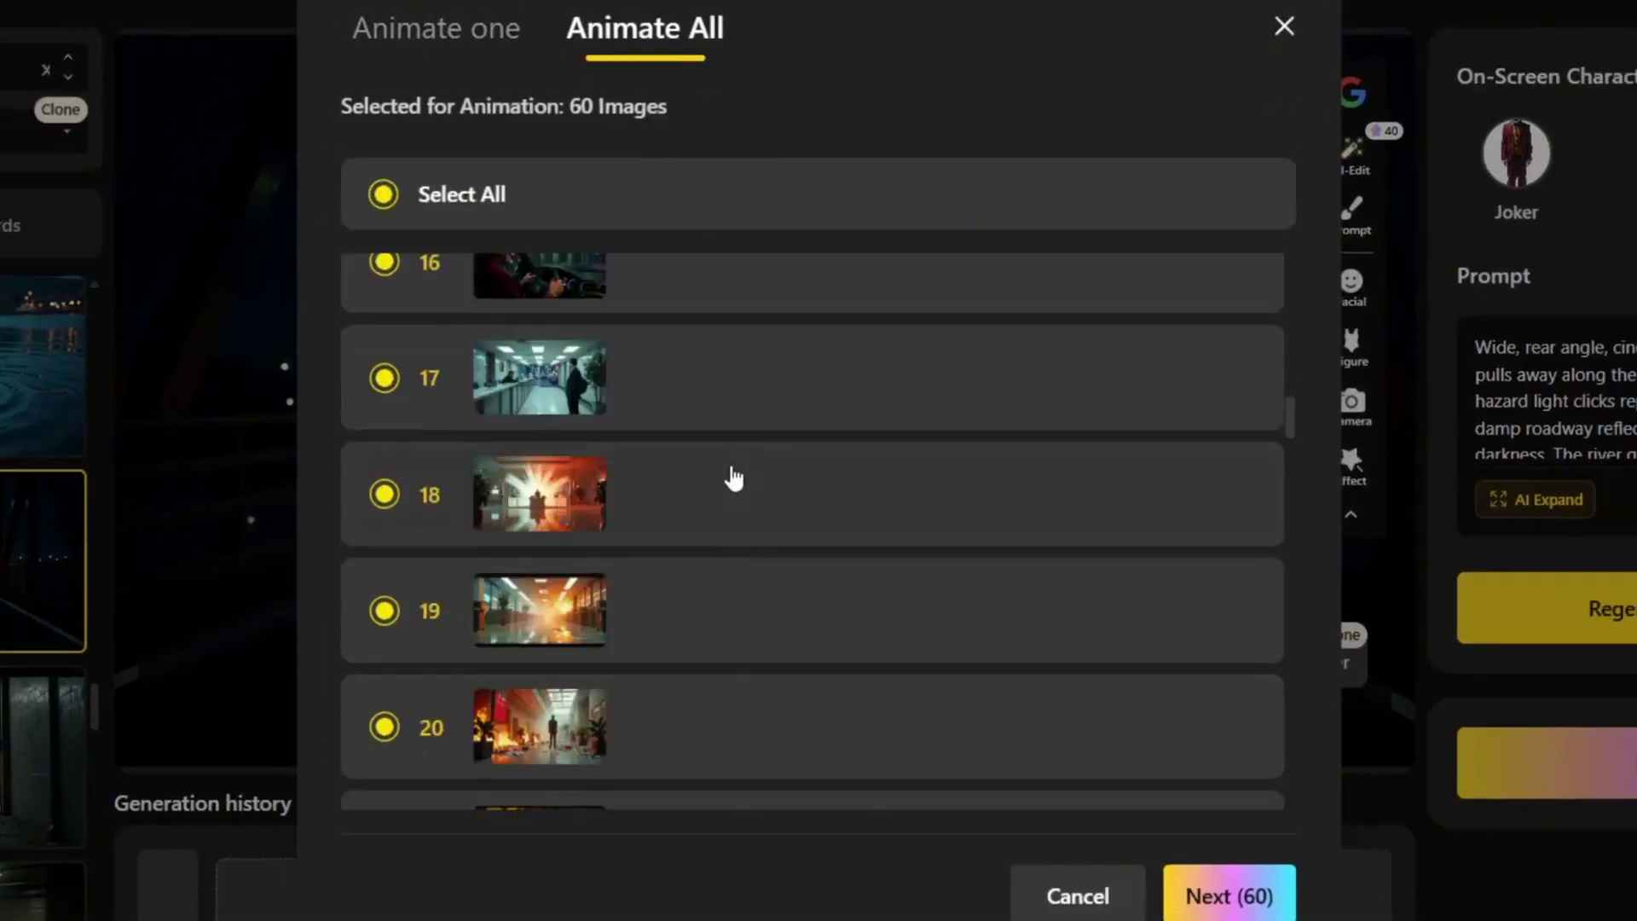
pyautogui.scroll(-9, 994, 604)
pyautogui.click(1228, 895)
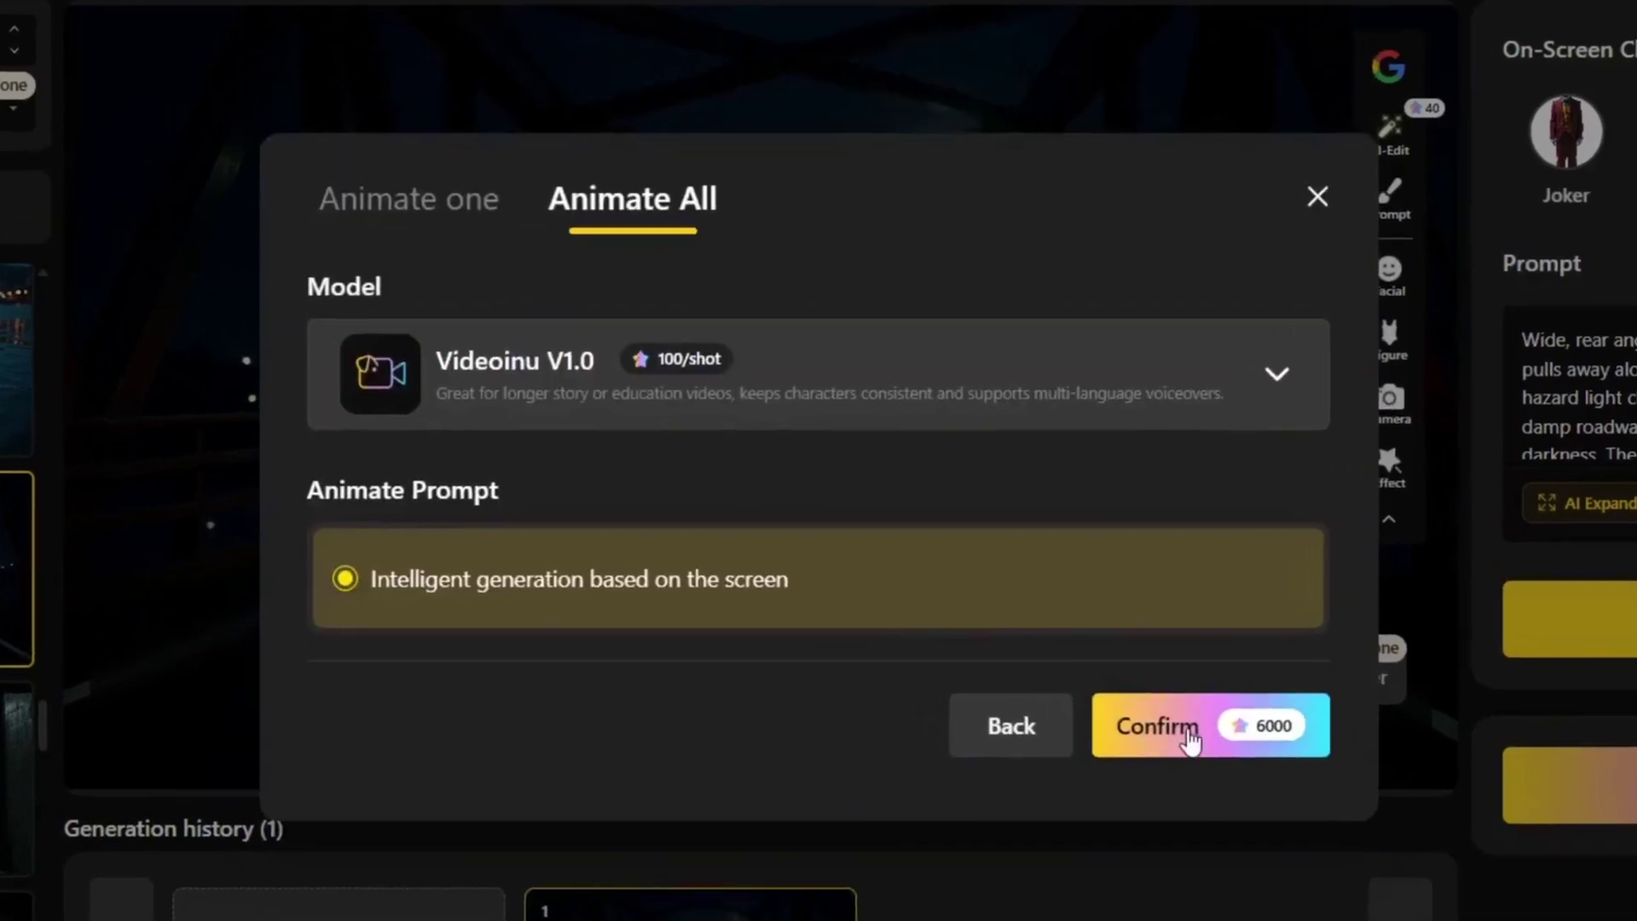
pyautogui.click(1187, 727)
pyautogui.click(1185, 725)
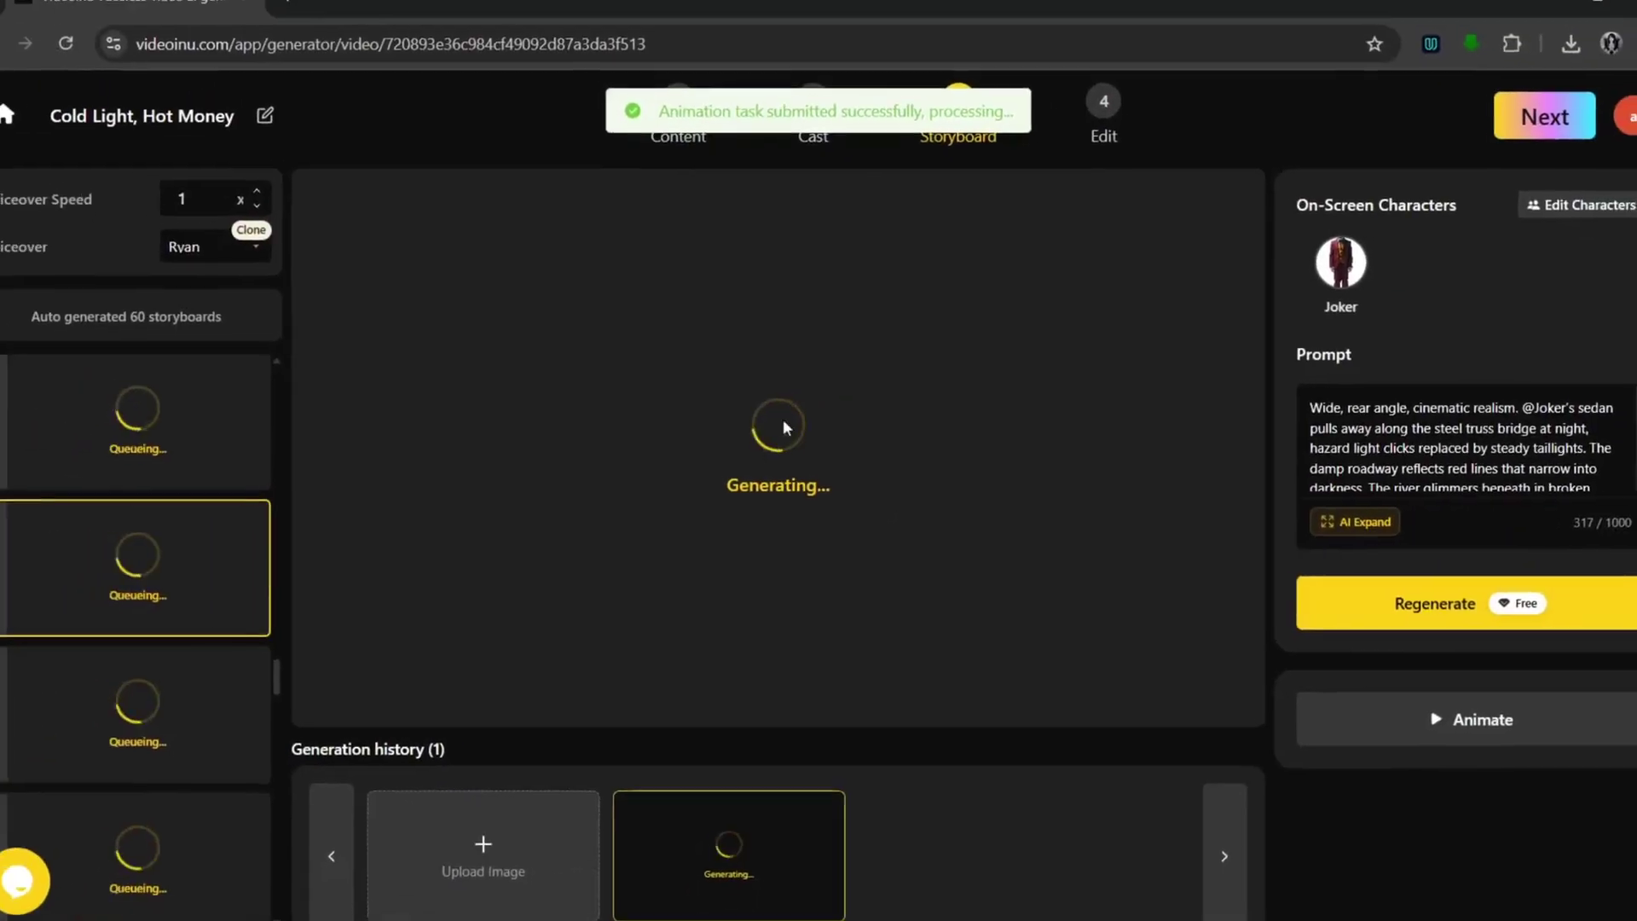
pyautogui.scroll(8, 238, 566)
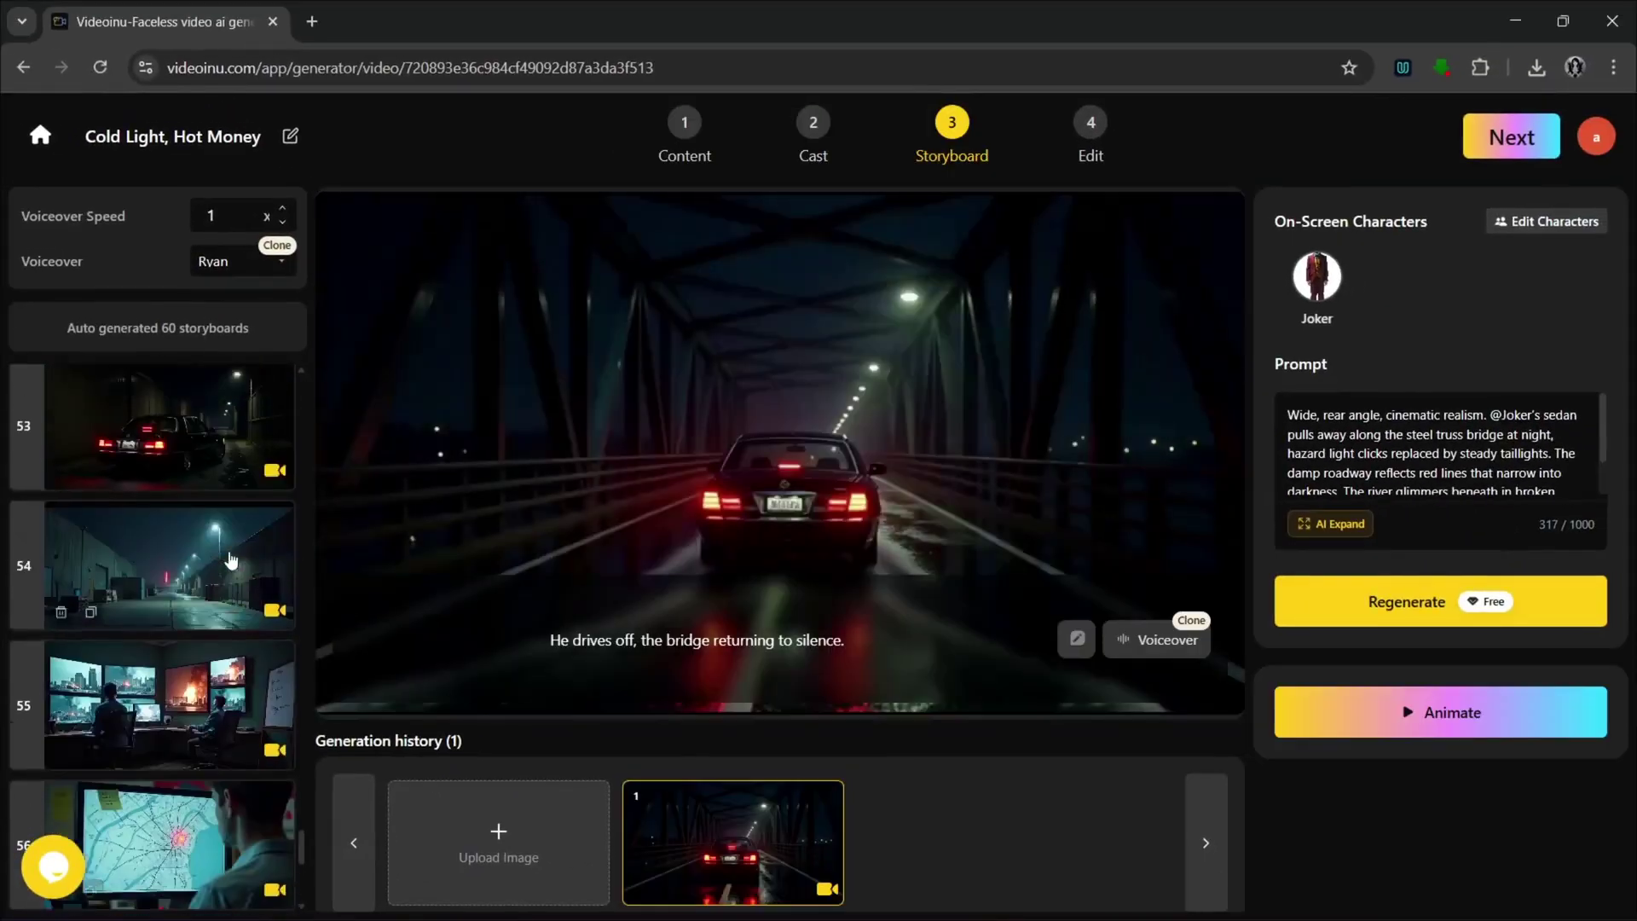
# Step: Save the storyboard and review the Cover Settings with the bank lobby 'Cold Light, Hot Money' cover
pyautogui.click(1496, 141)
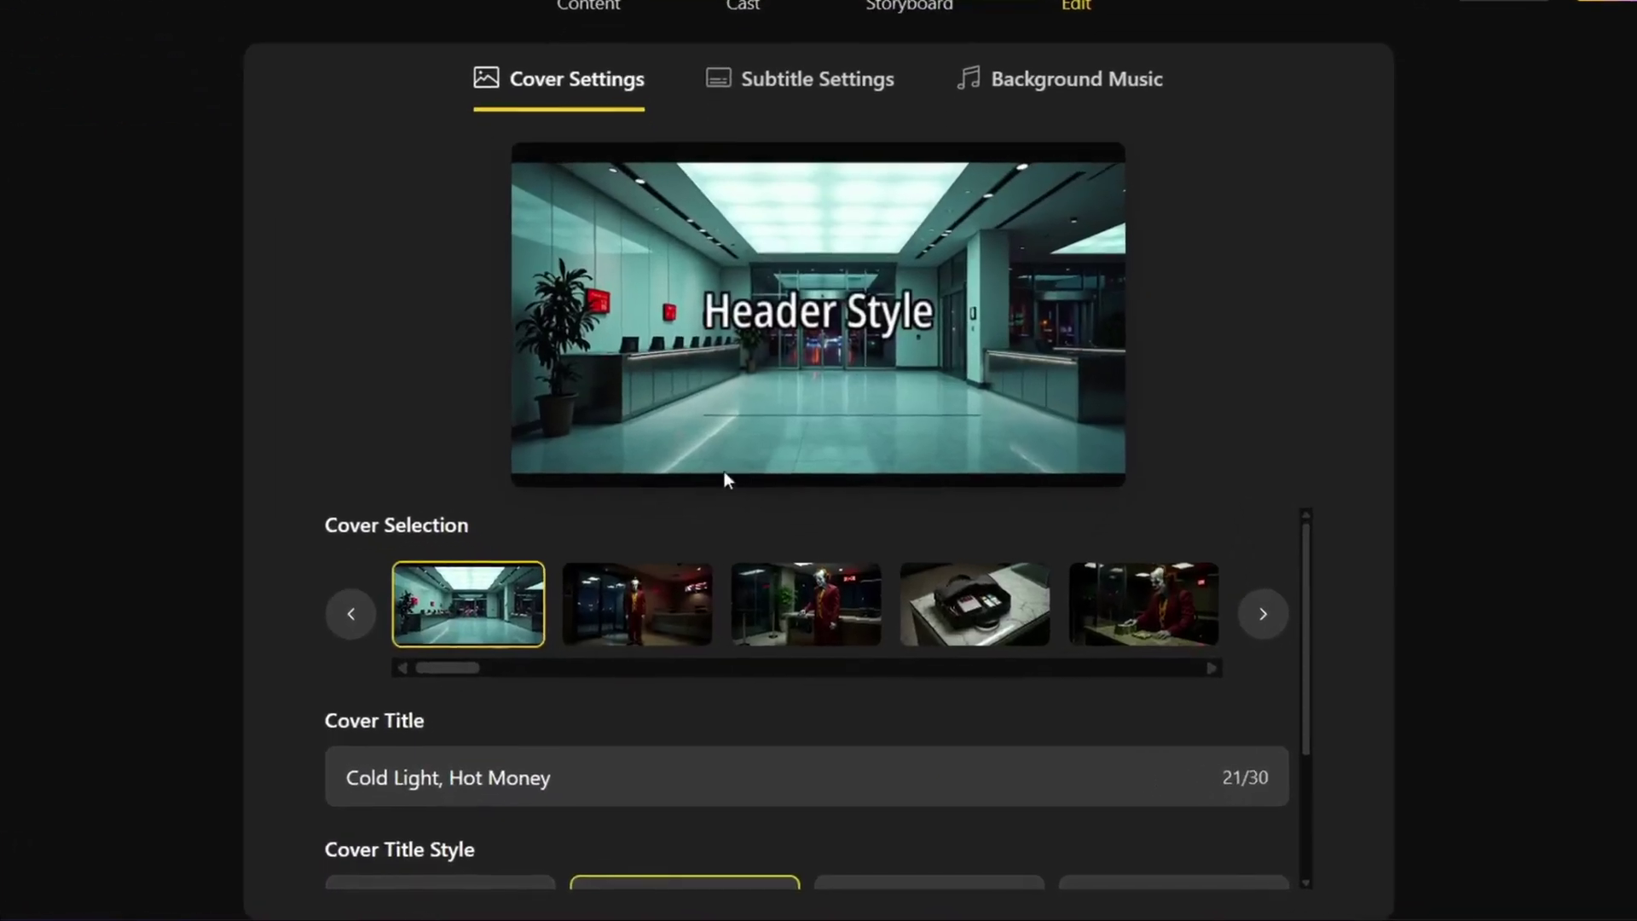
pyautogui.scroll(-3, 744, 551)
pyautogui.scroll(3, 559, 614)
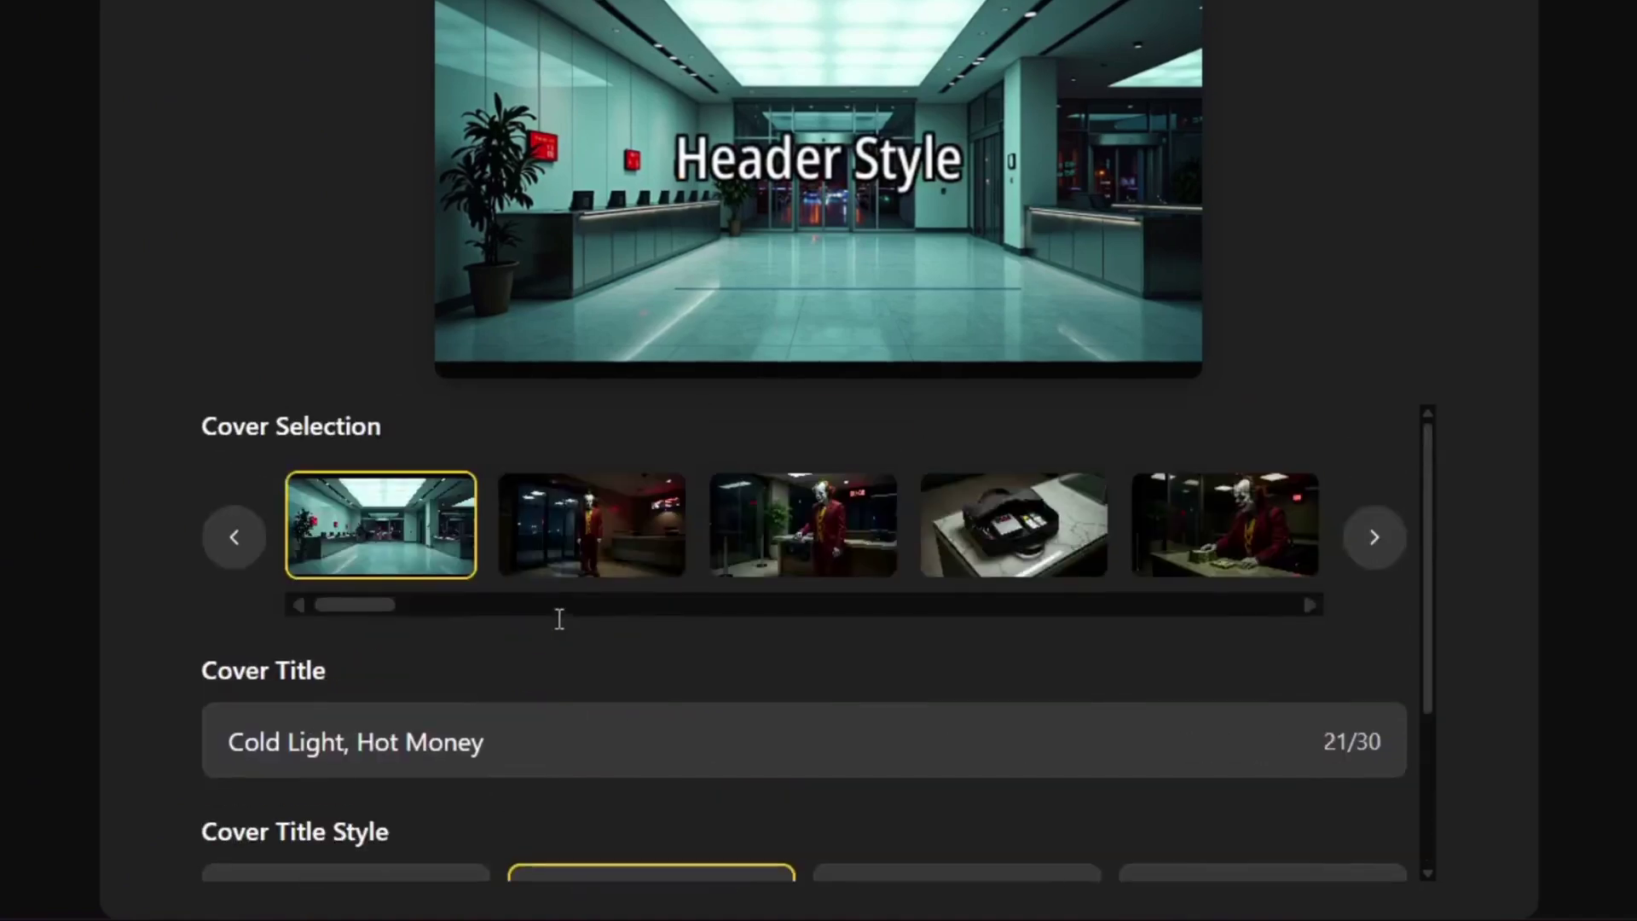
pyautogui.scroll(-3, 662, 556)
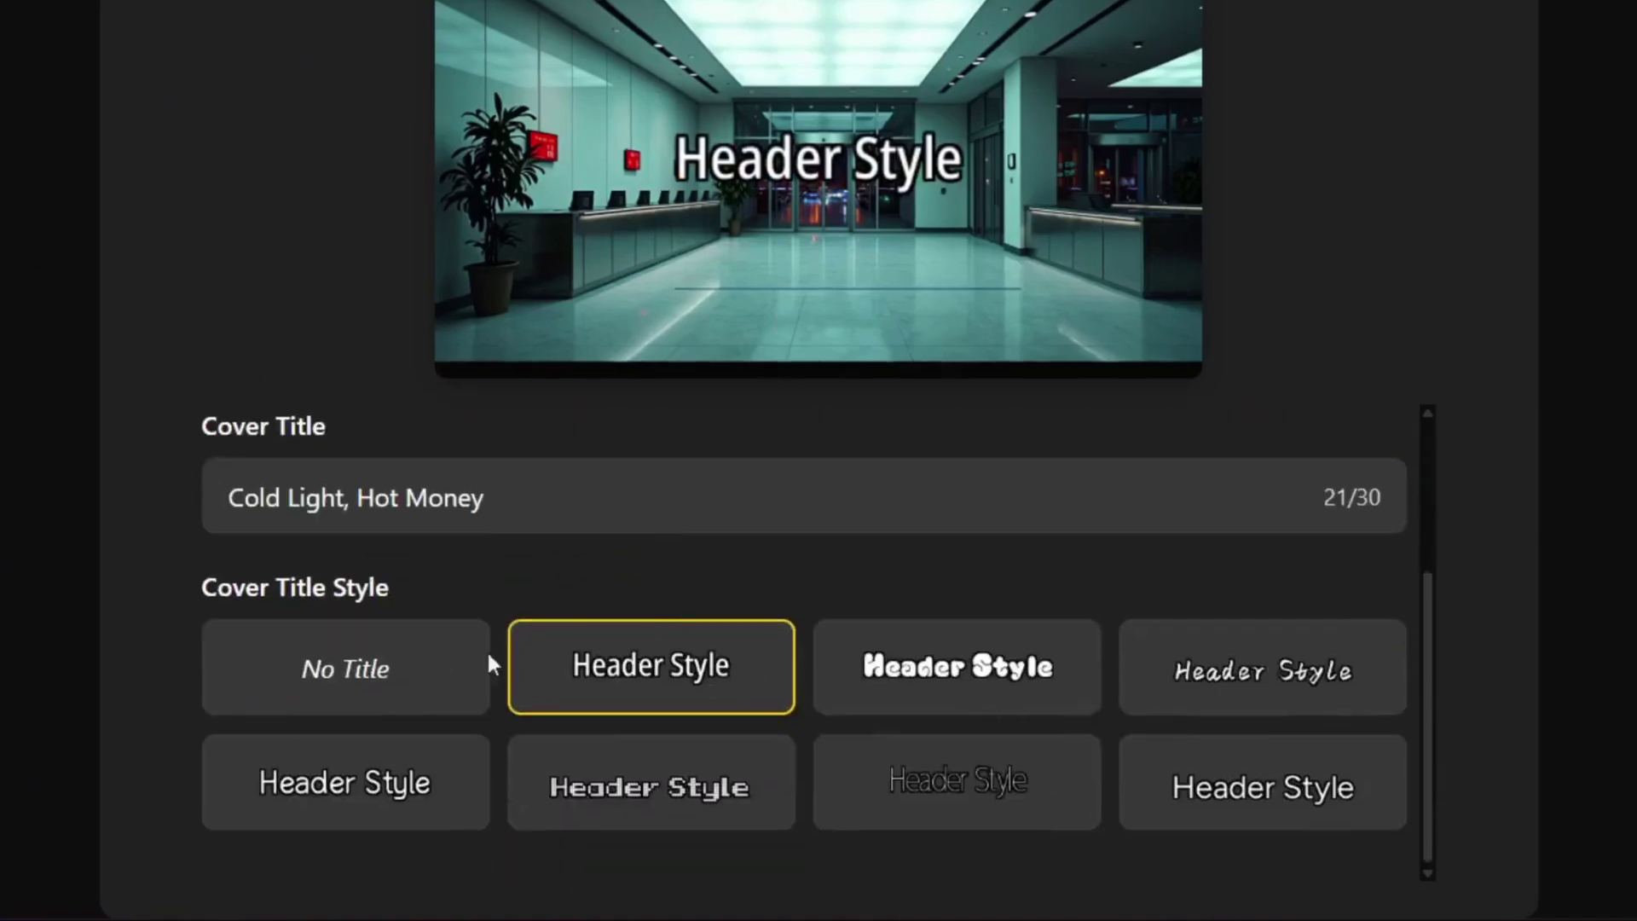
pyautogui.scroll(5, 566, 424)
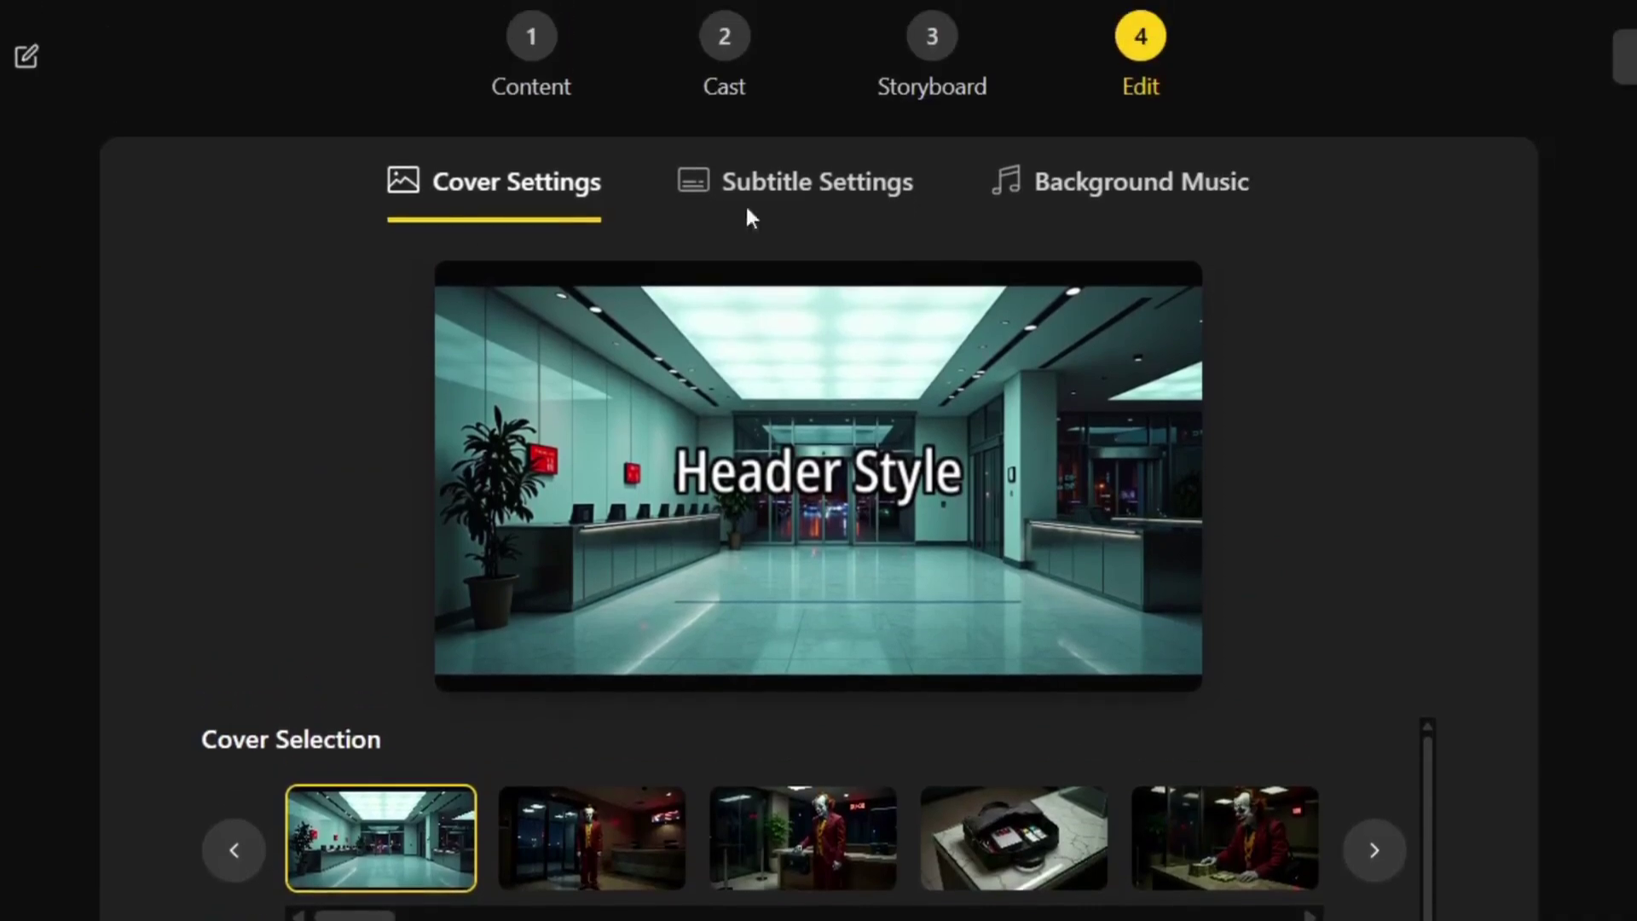
# Step: Check the Subtitle and Background Music options, then generate the final video
pyautogui.click(745, 209)
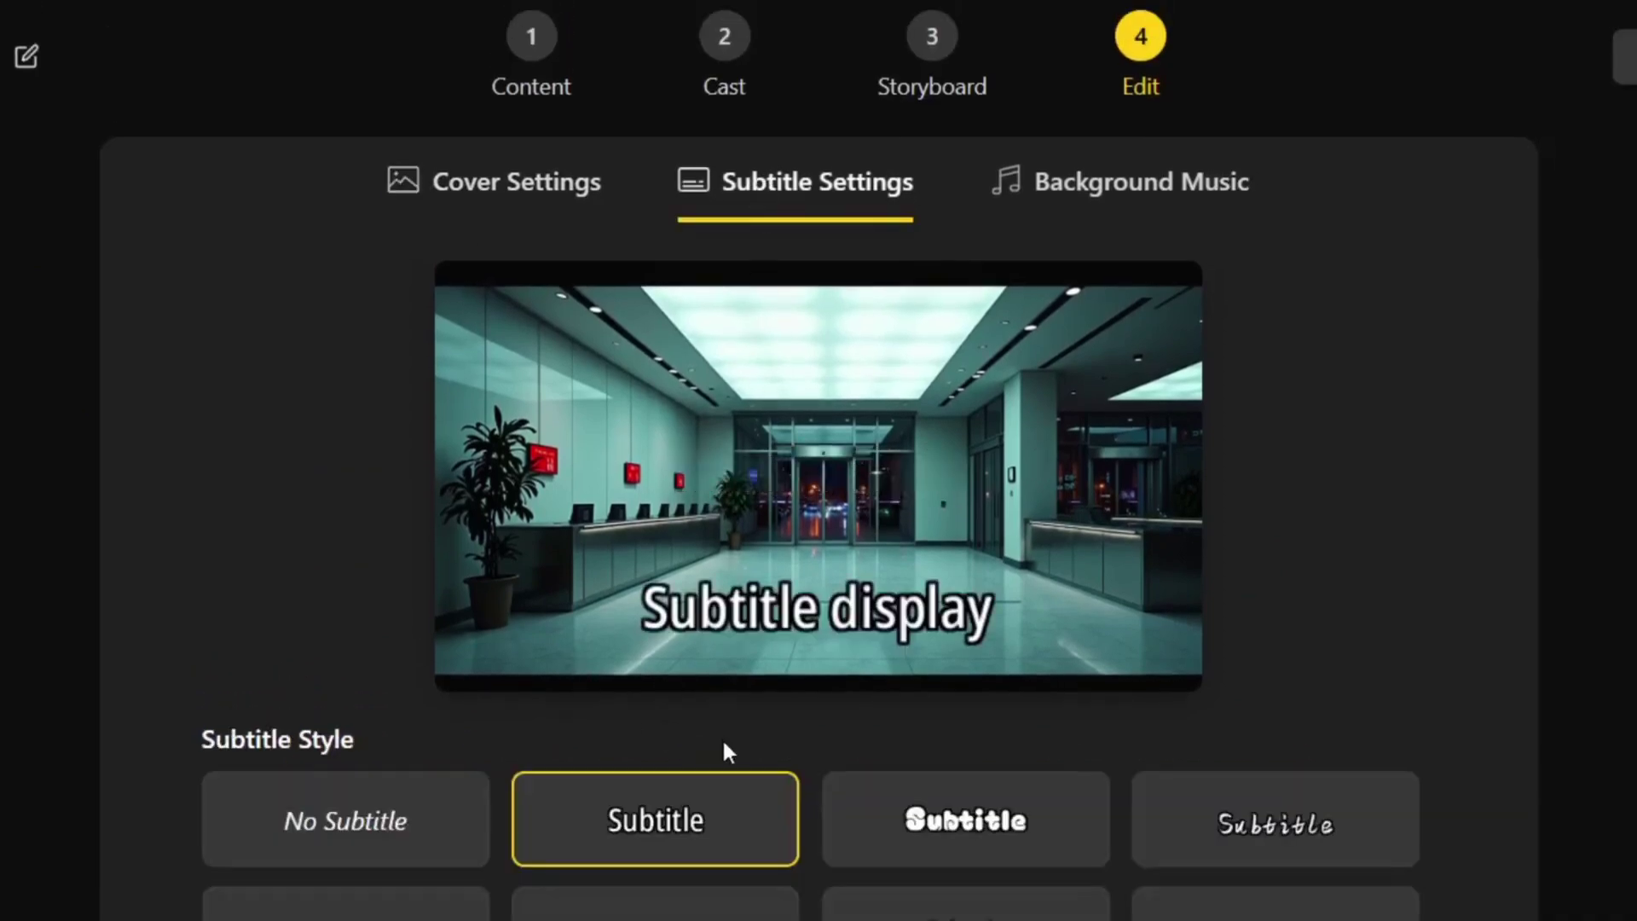
pyautogui.click(1078, 179)
pyautogui.click(459, 190)
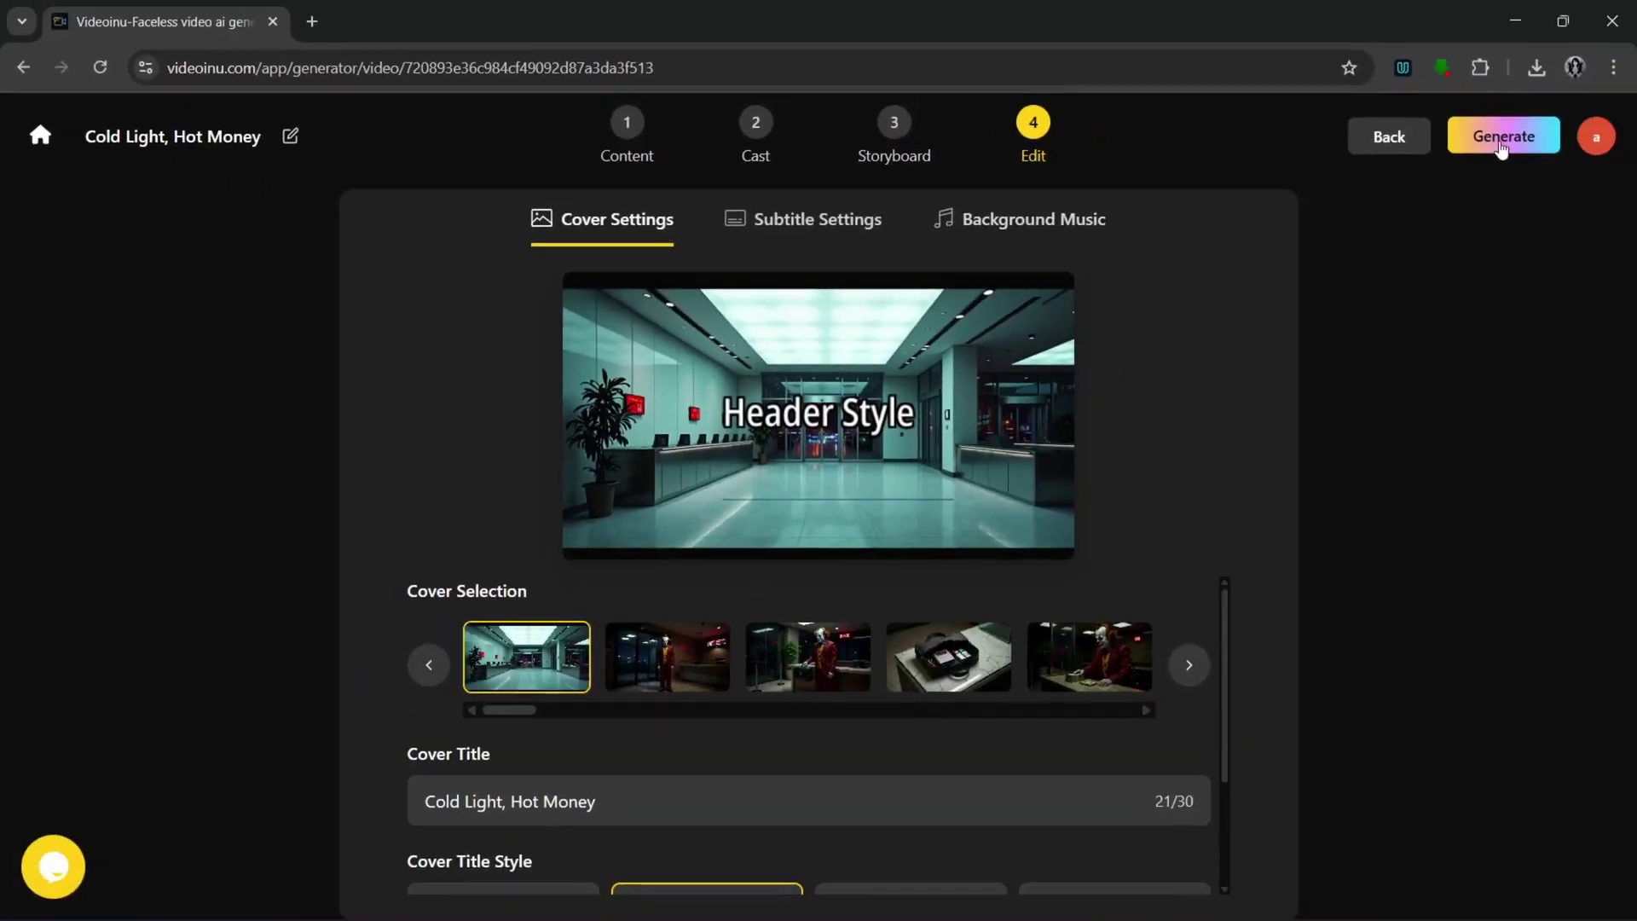
pyautogui.click(1503, 147)
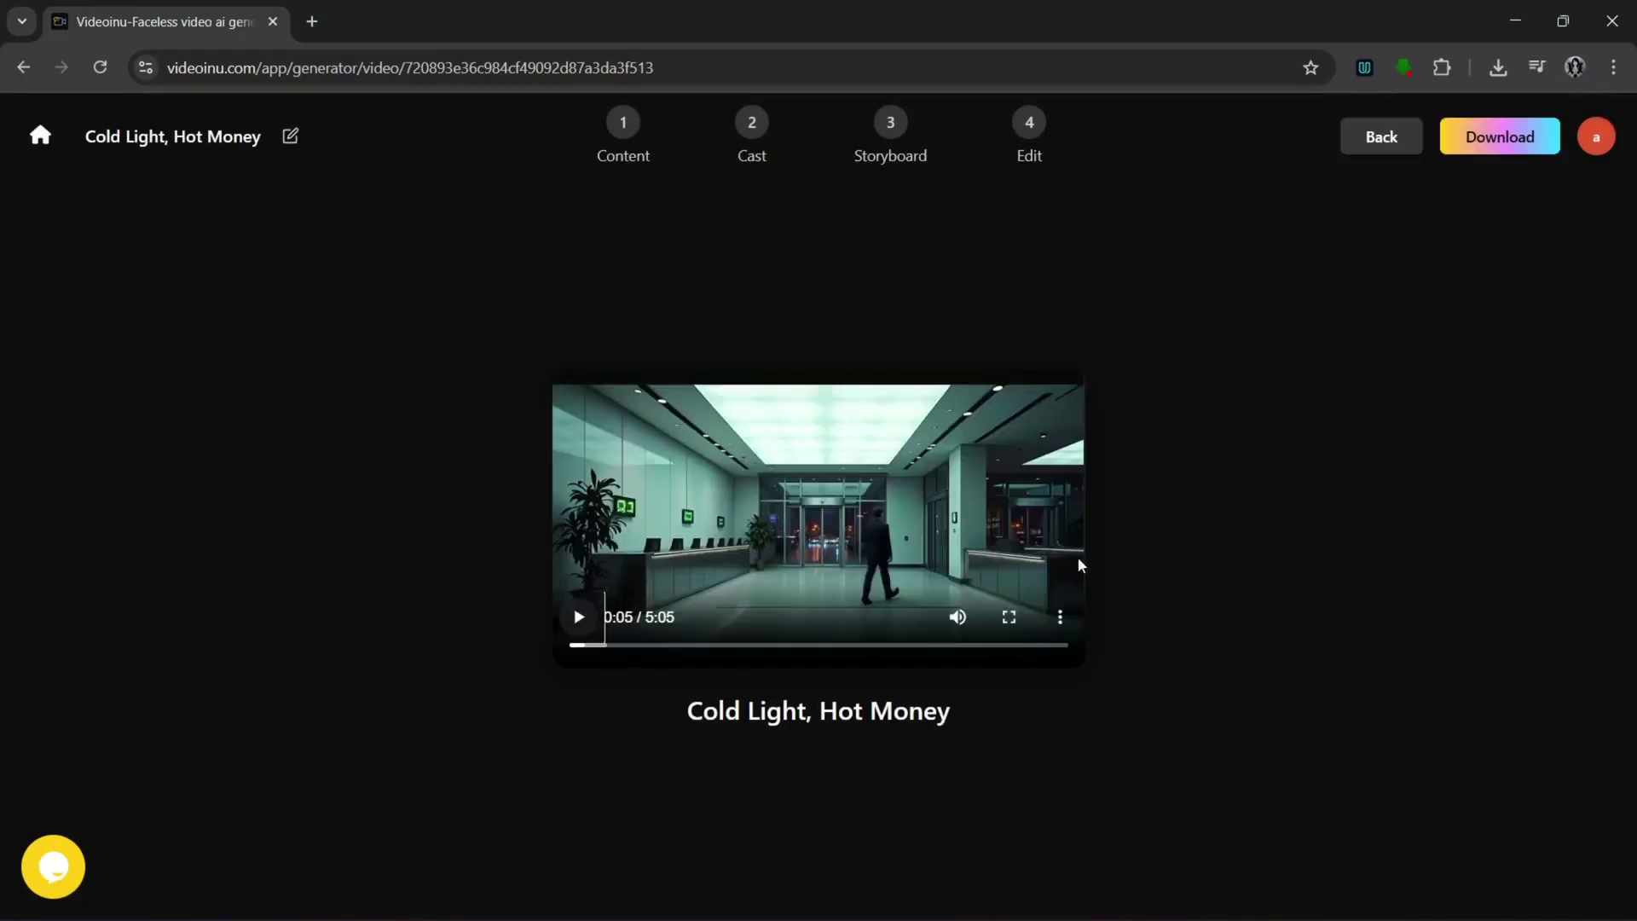
# Step: Watch the 5:05 'Cold Light, Hot Money' video full screen up to 1:43
pyautogui.click(1010, 617)
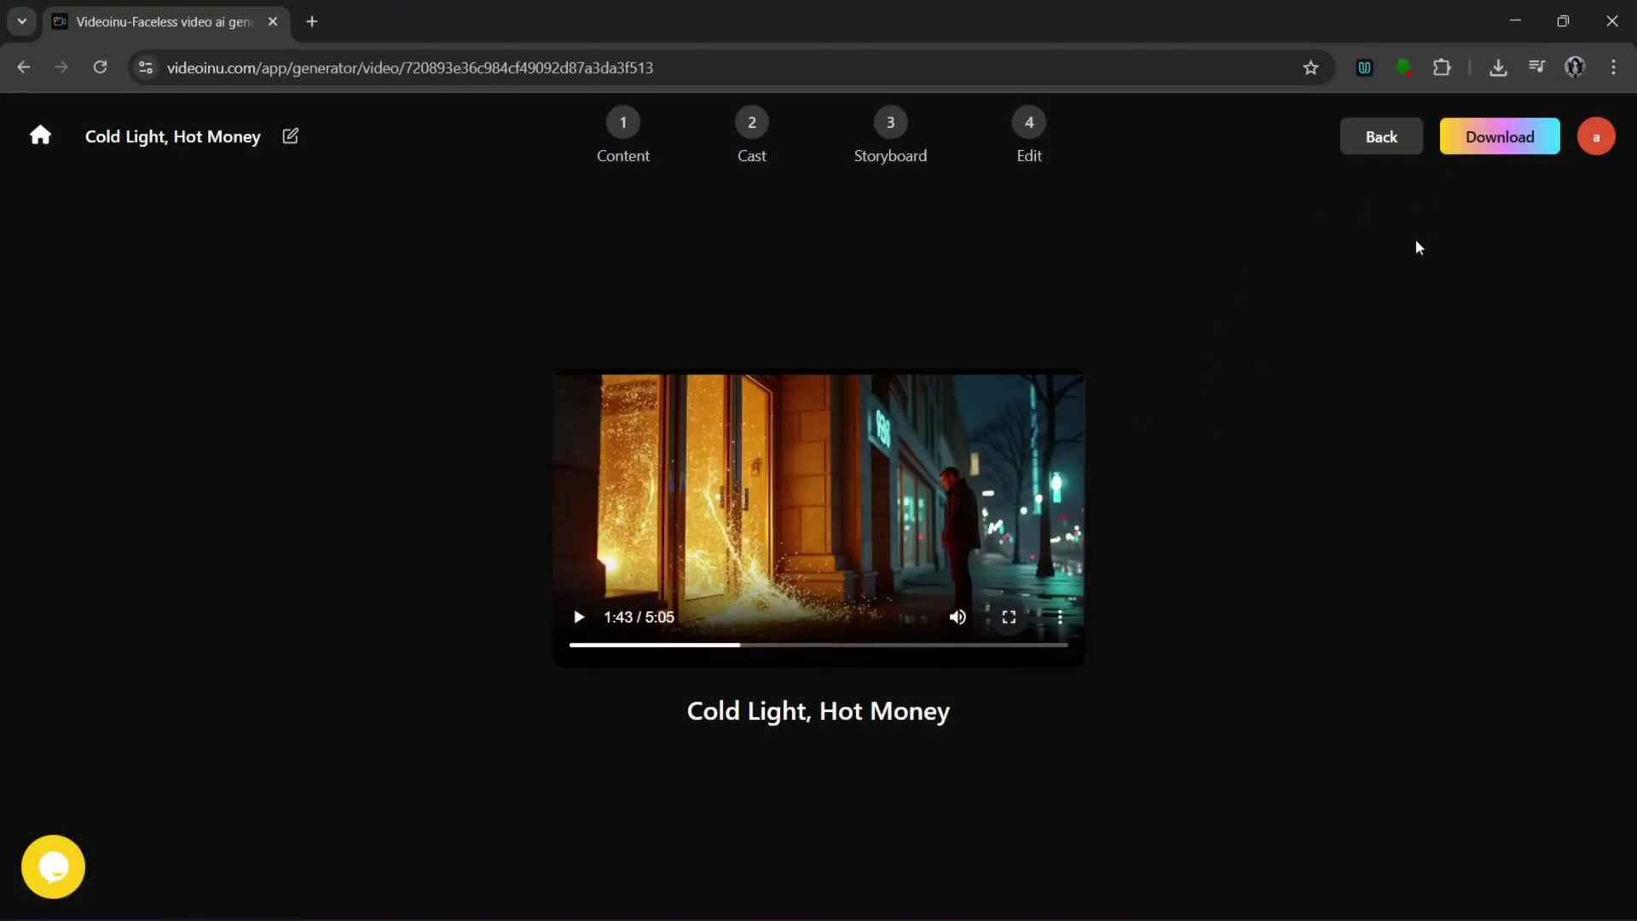
# Step: Start downloading the finished 'Cold Light, Hot Money' video
pyautogui.click(1529, 151)
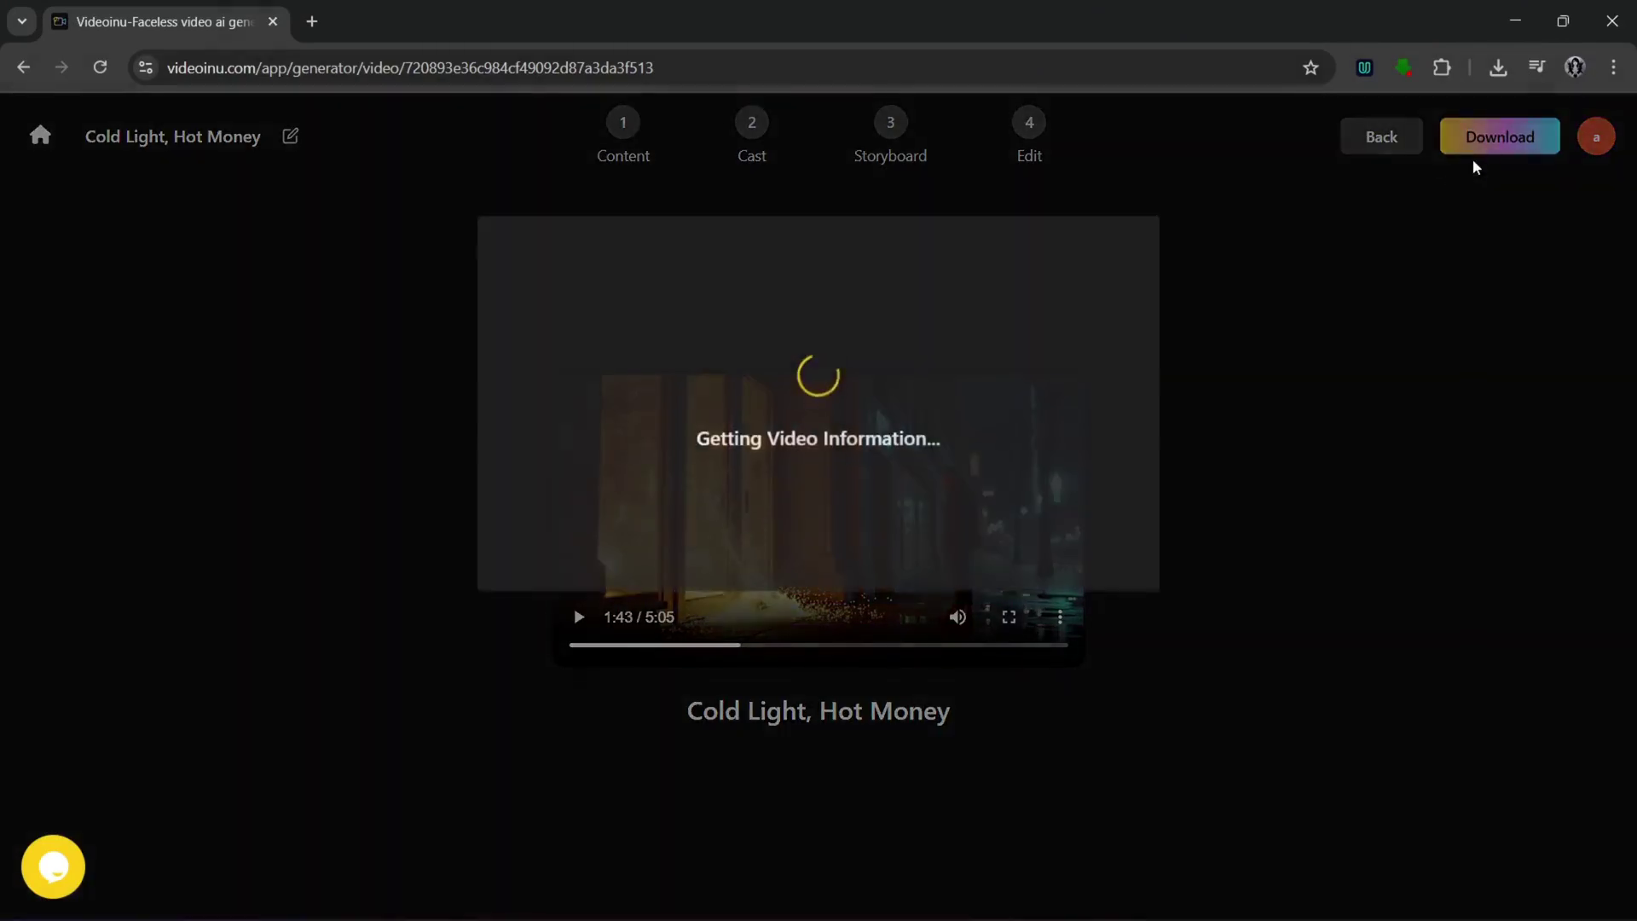